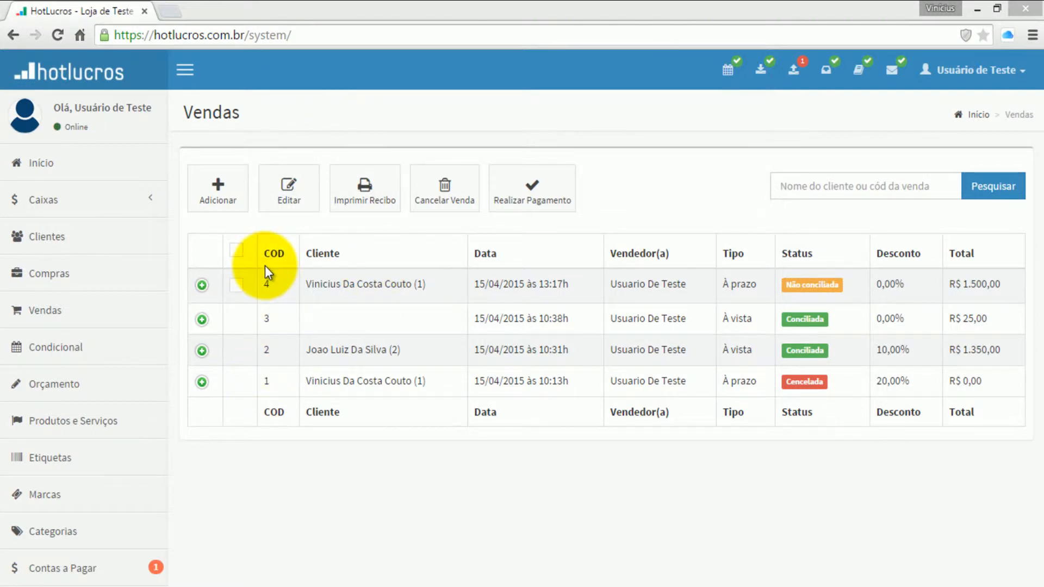
# Step: Open the Local (Principal) cash register to view its daily summary
pyautogui.click(249, 469)
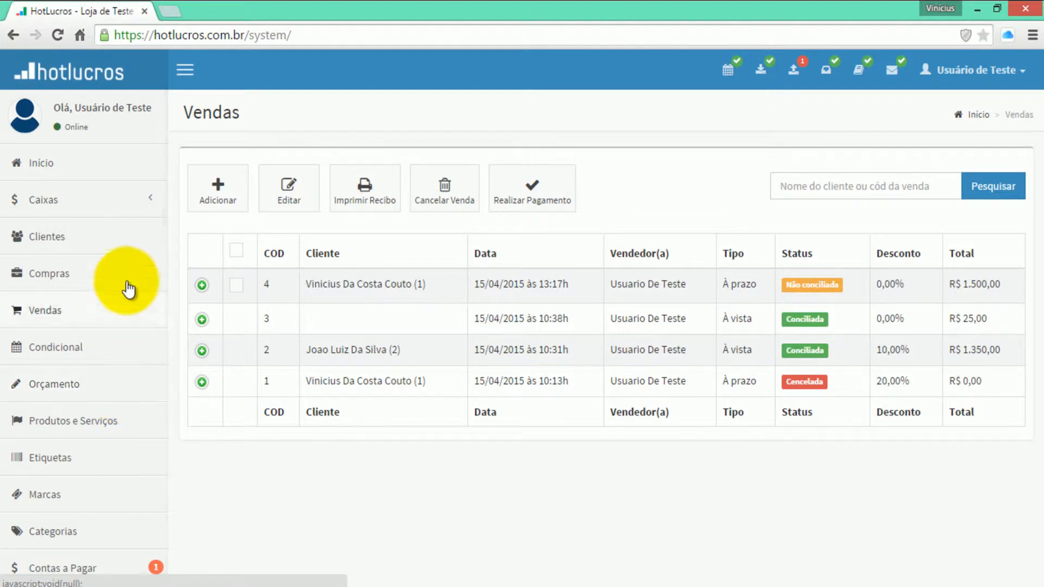
pyautogui.click(80, 206)
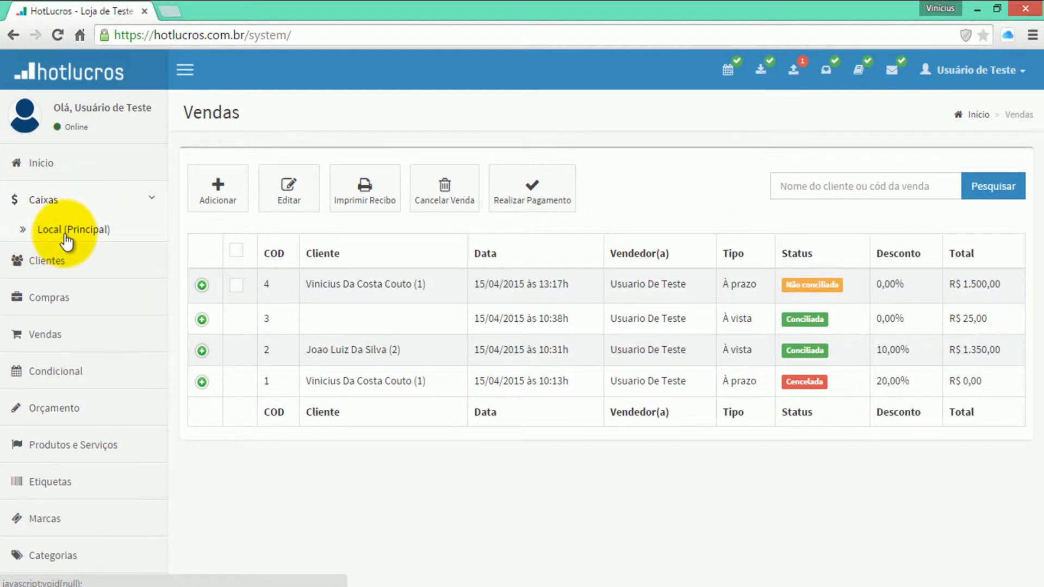
pyautogui.click(65, 233)
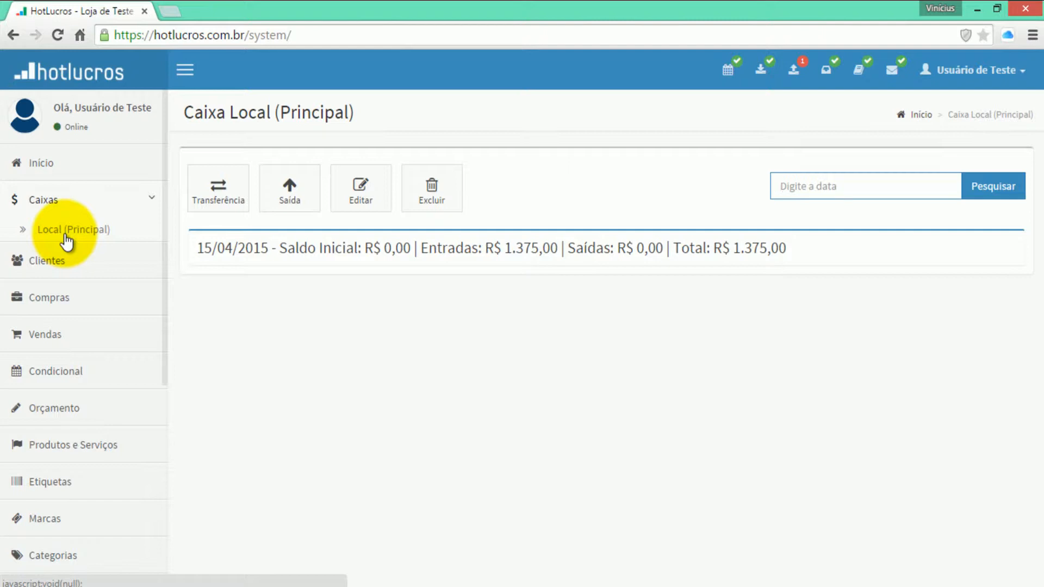
pyautogui.click(72, 212)
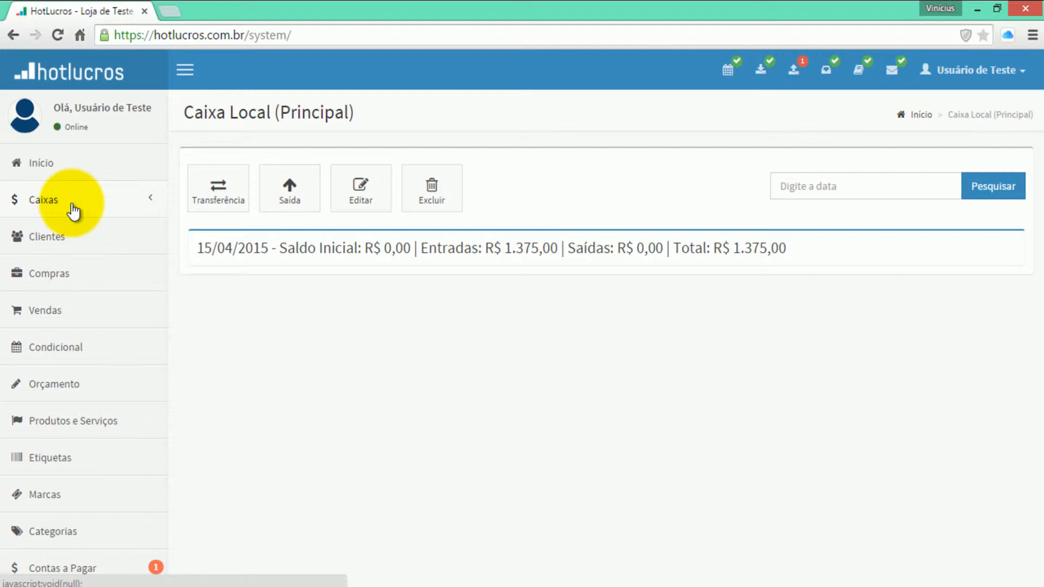
pyautogui.click(72, 211)
pyautogui.click(71, 235)
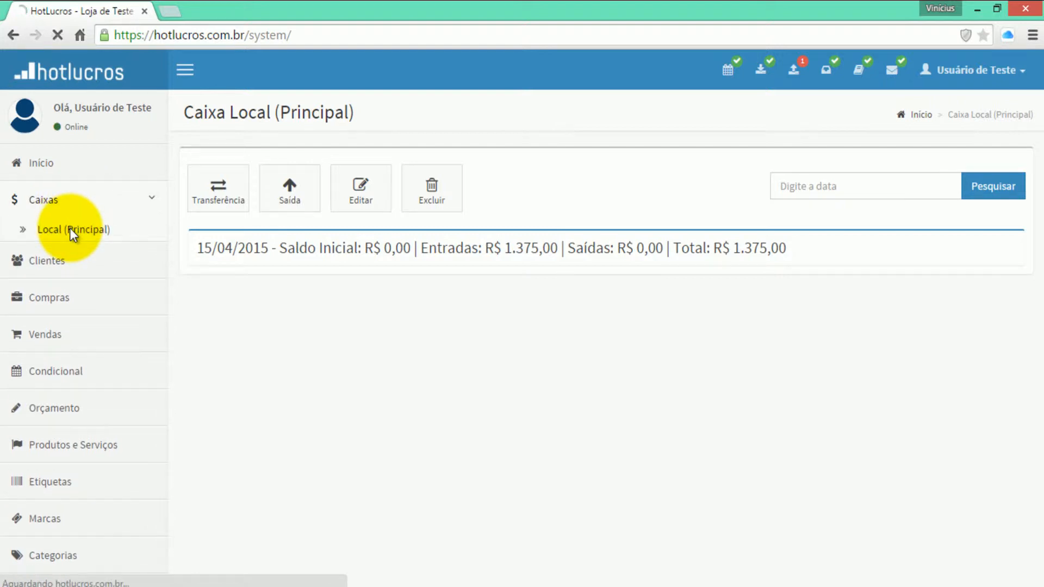
# Step: Open the Caixas Adicionais settings page
pyautogui.scroll(-5, 69, 261)
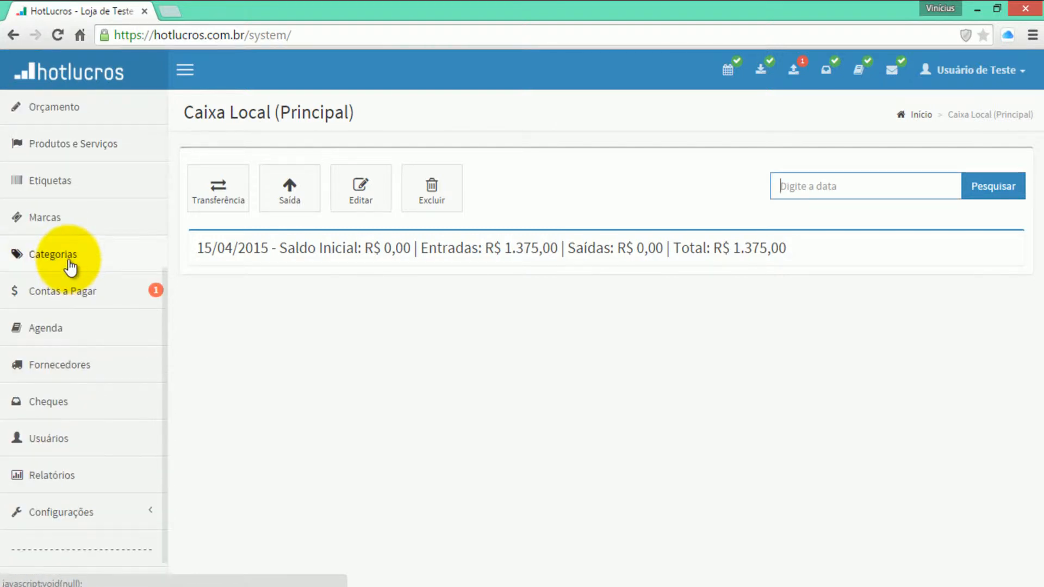
pyautogui.scroll(5, 69, 268)
pyautogui.scroll(-3, 69, 268)
pyautogui.scroll(-2, 69, 269)
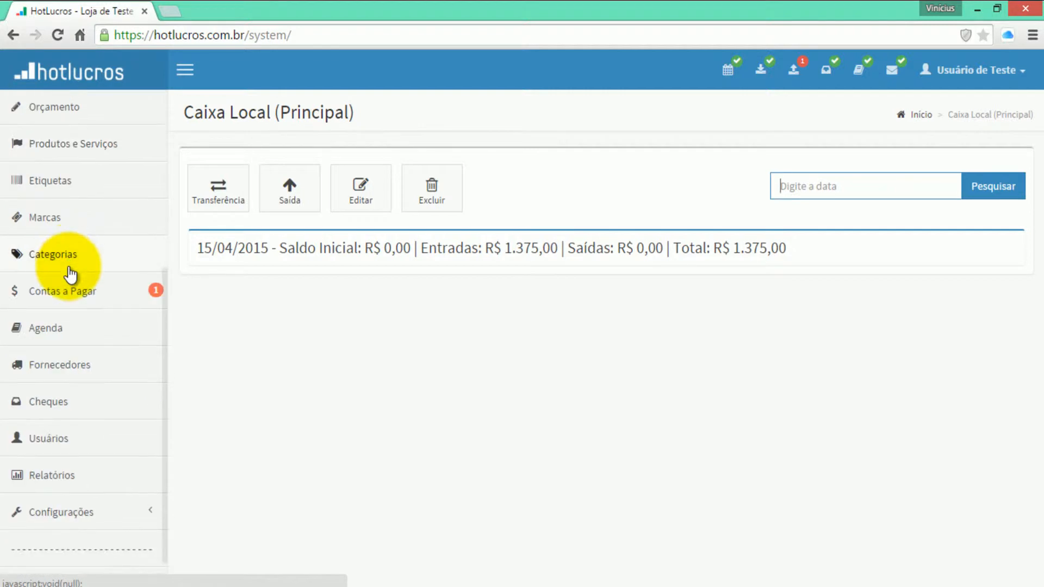
pyautogui.click(76, 509)
pyautogui.scroll(-2, 76, 489)
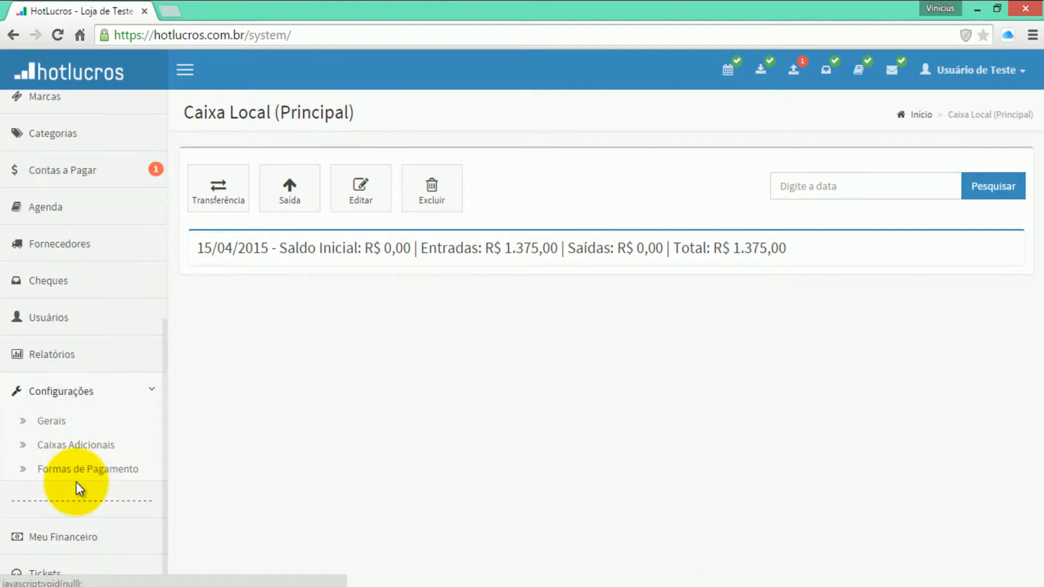
pyautogui.click(77, 447)
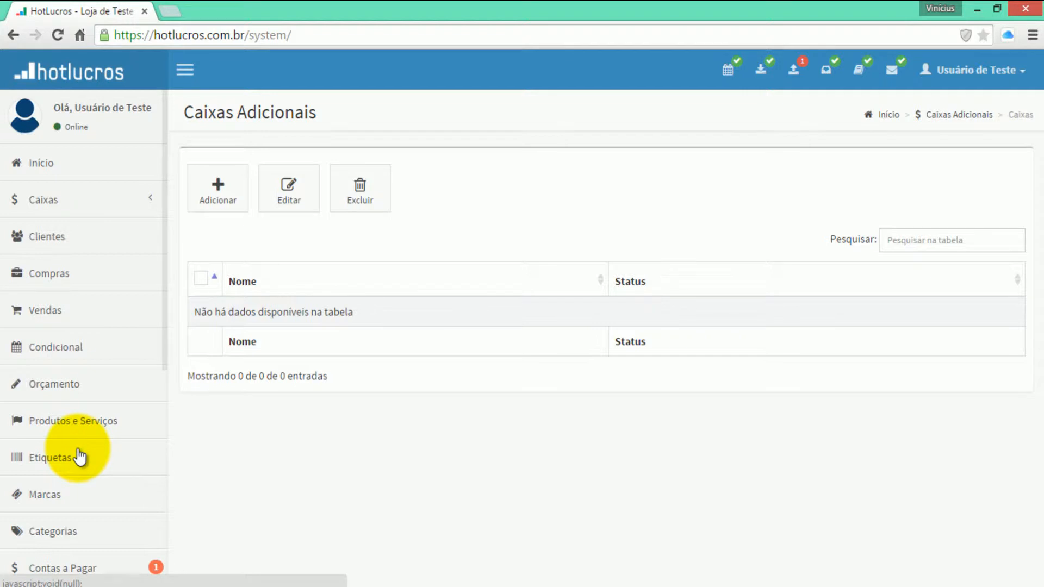
# Step: Add an additional cash register named "Cartão de Crédito" with status Ativo and save it
pyautogui.click(235, 208)
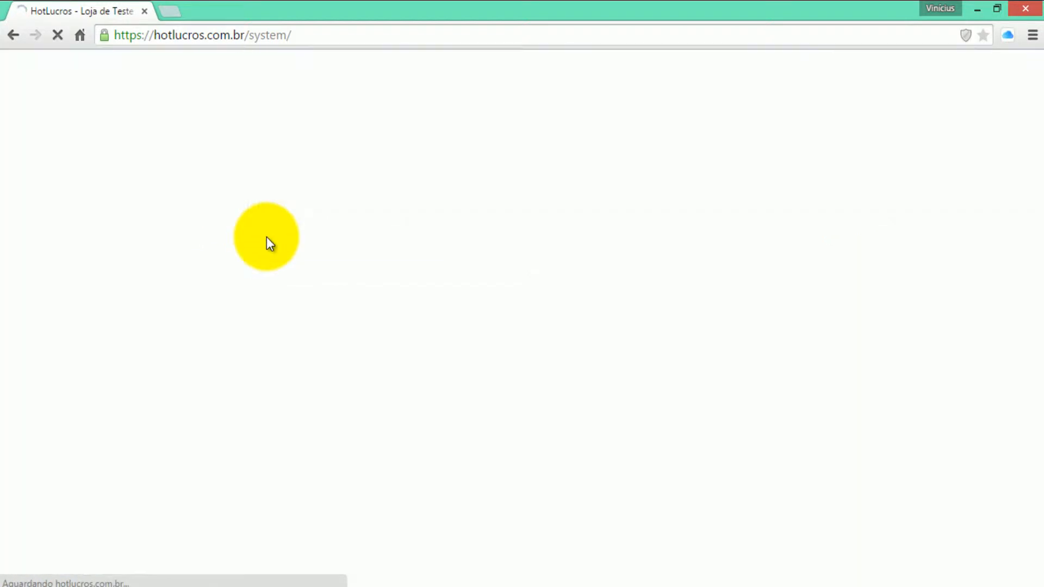
pyautogui.write('Cartão de Crédito')
pyautogui.press('Tab')
pyautogui.click(240, 339)
pyautogui.click(233, 375)
pyautogui.click(222, 166)
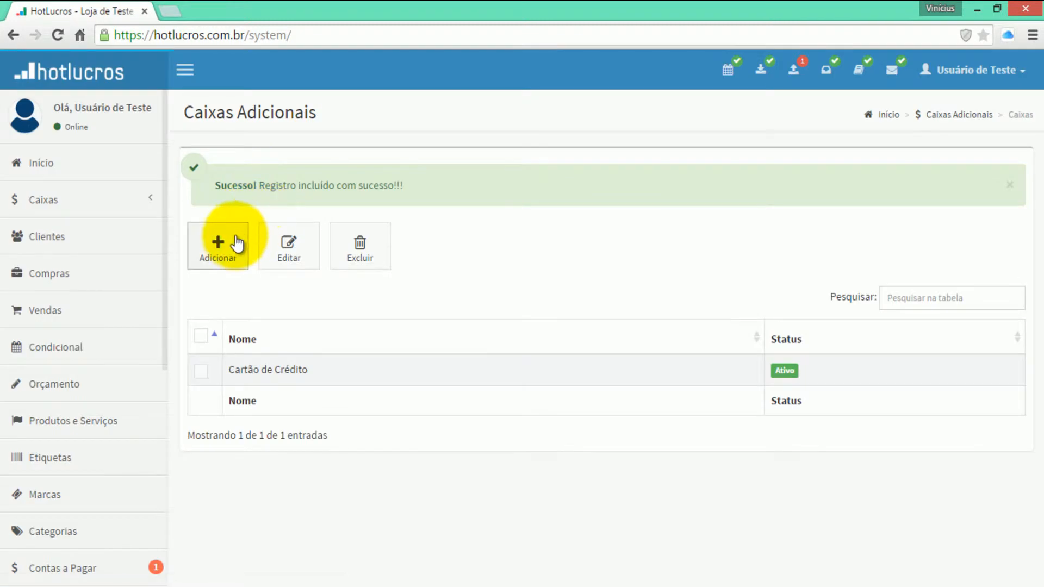
# Step: Add another cash register named "Banco" with status Ativo, save it and dismiss the success notice
pyautogui.click(234, 238)
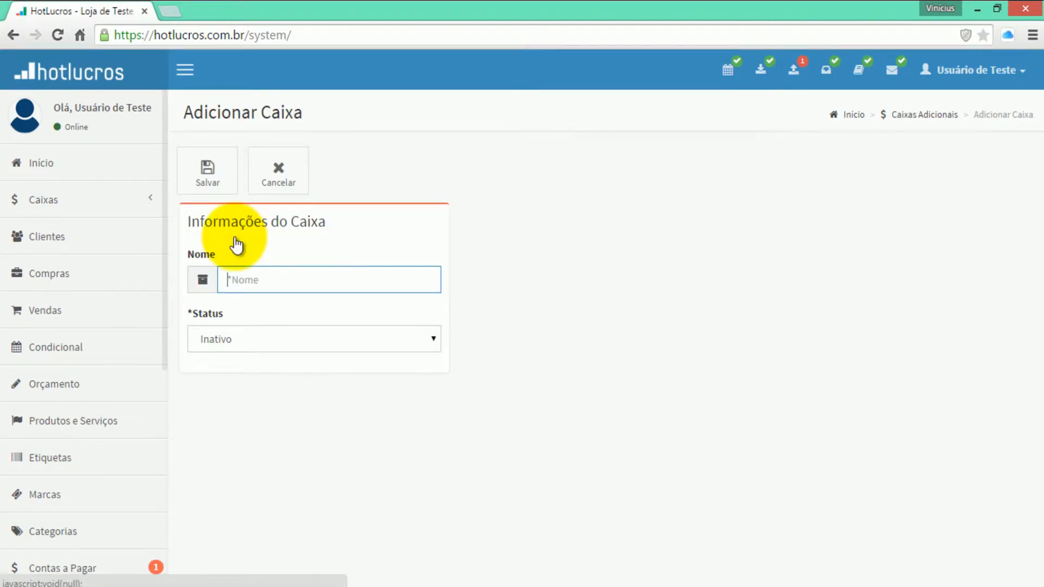
pyautogui.write('Banco')
pyautogui.press('Tab')
pyautogui.press('Down')
pyautogui.click(197, 187)
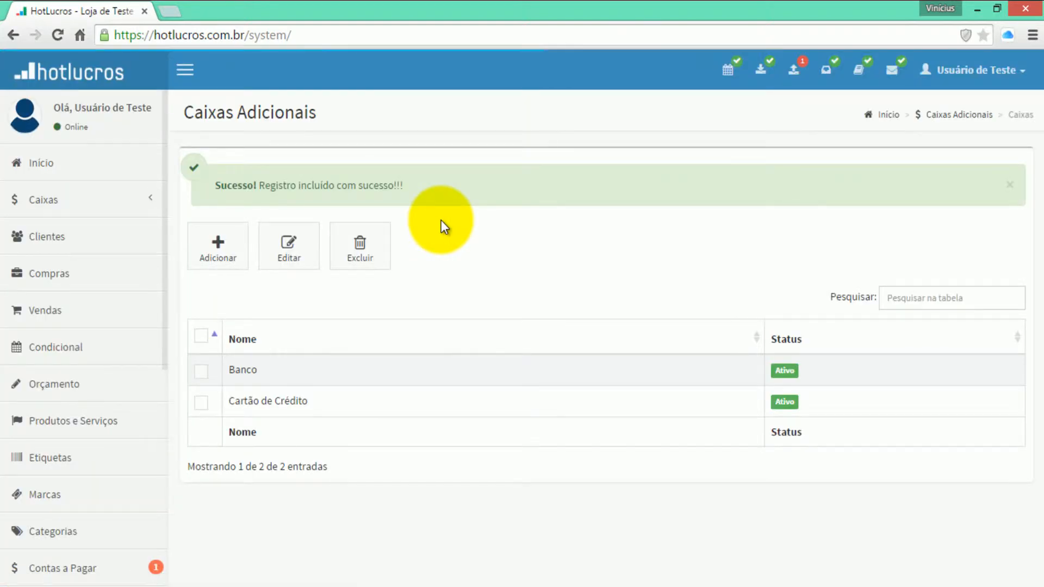
pyautogui.click(1010, 185)
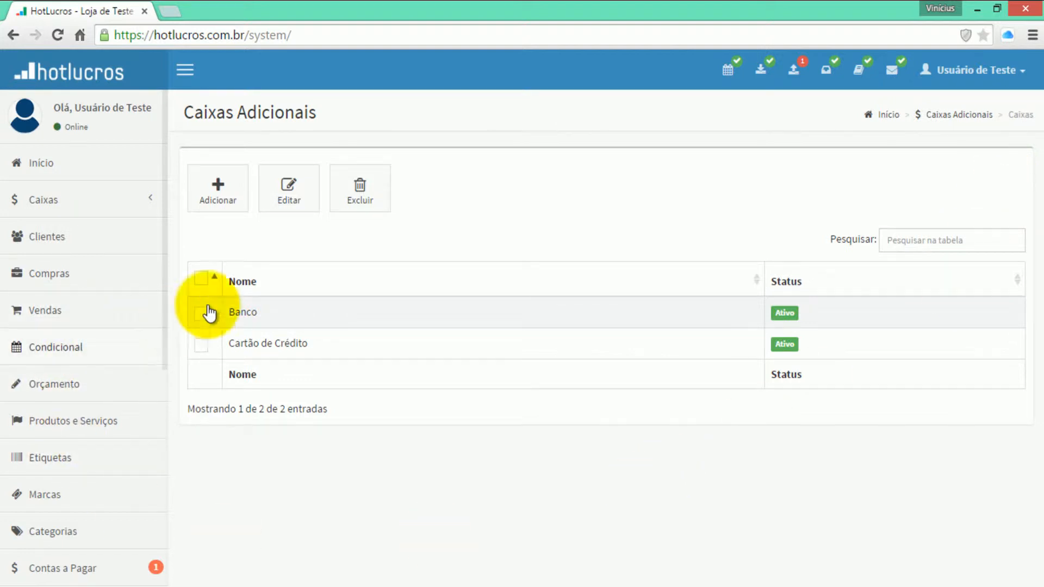
# Step: Open the test user's record for editing from the Usuários list
pyautogui.click(84, 206)
pyautogui.click(66, 211)
pyautogui.scroll(-3, 103, 326)
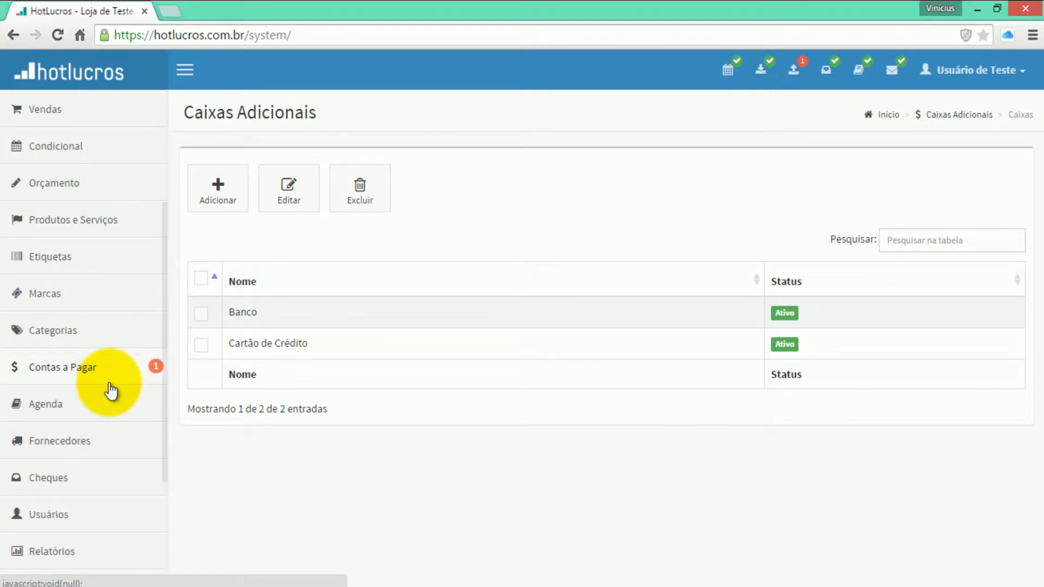
pyautogui.click(54, 524)
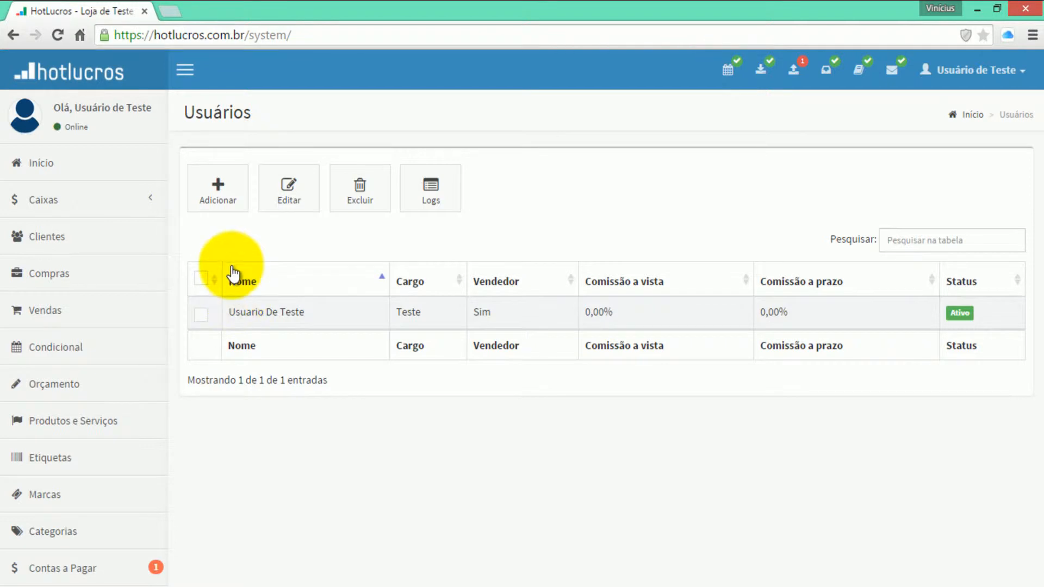
pyautogui.click(209, 315)
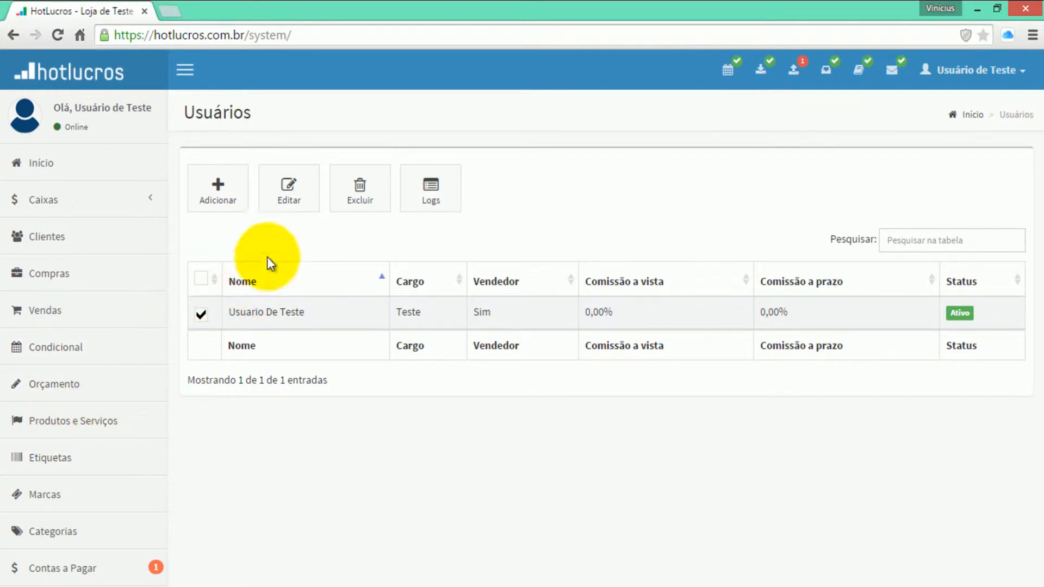
pyautogui.click(287, 209)
# Step: Make the Banco and Cartão de Crédito cash registers visible to the test user and save the record
pyautogui.scroll(-7, 299, 239)
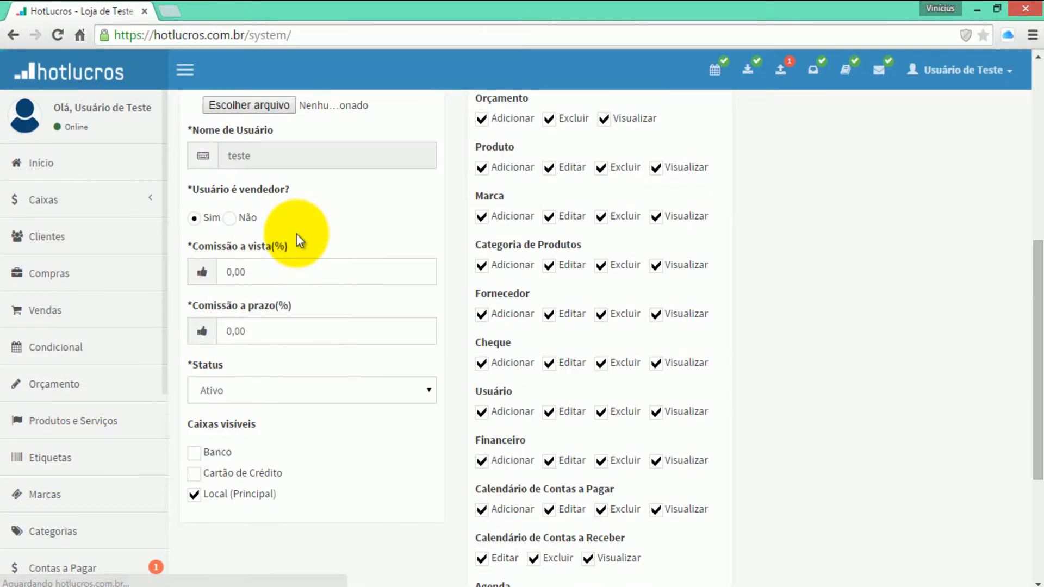
pyautogui.click(199, 454)
pyautogui.click(202, 474)
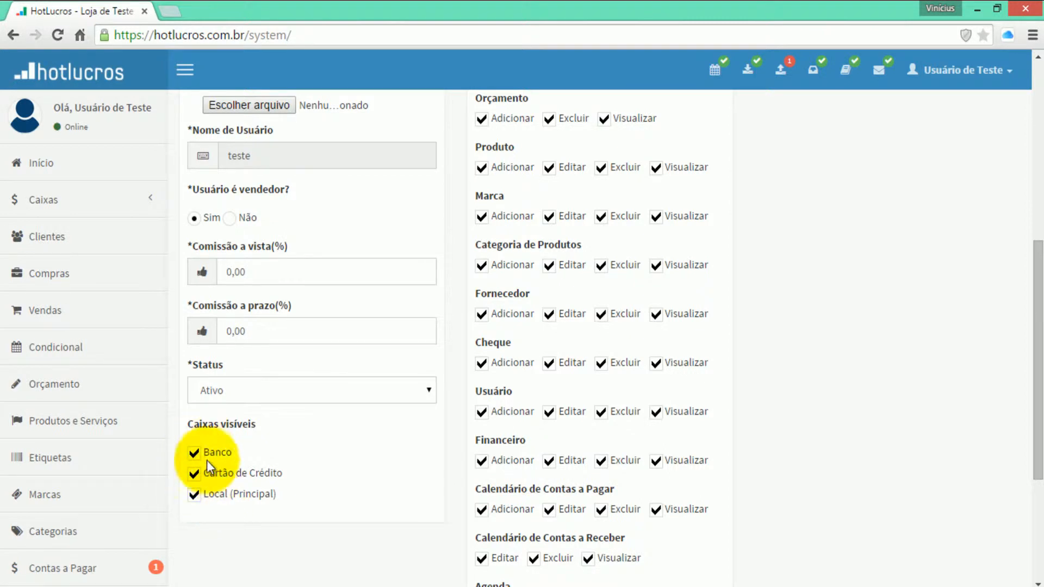
pyautogui.scroll(7, 272, 411)
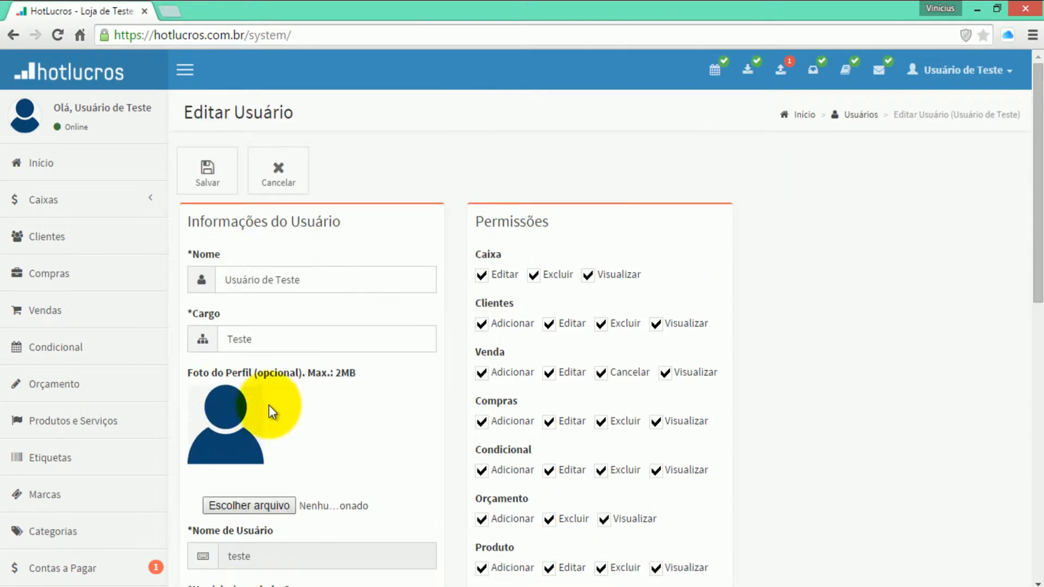
pyautogui.click(209, 182)
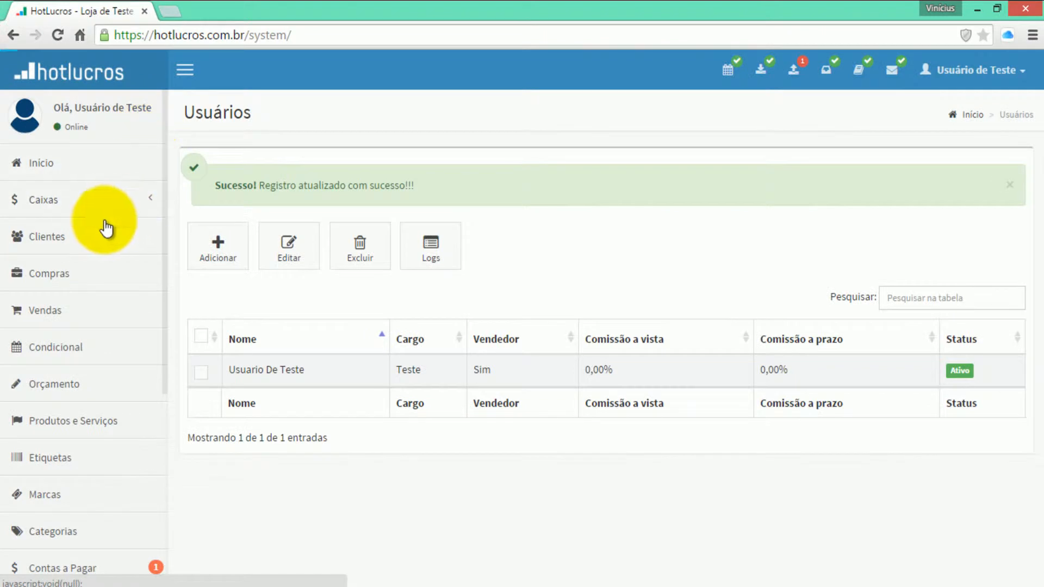
# Step: View the Banco, Cartão de Crédito and Local (Principal) cash registers one after another
pyautogui.click(81, 215)
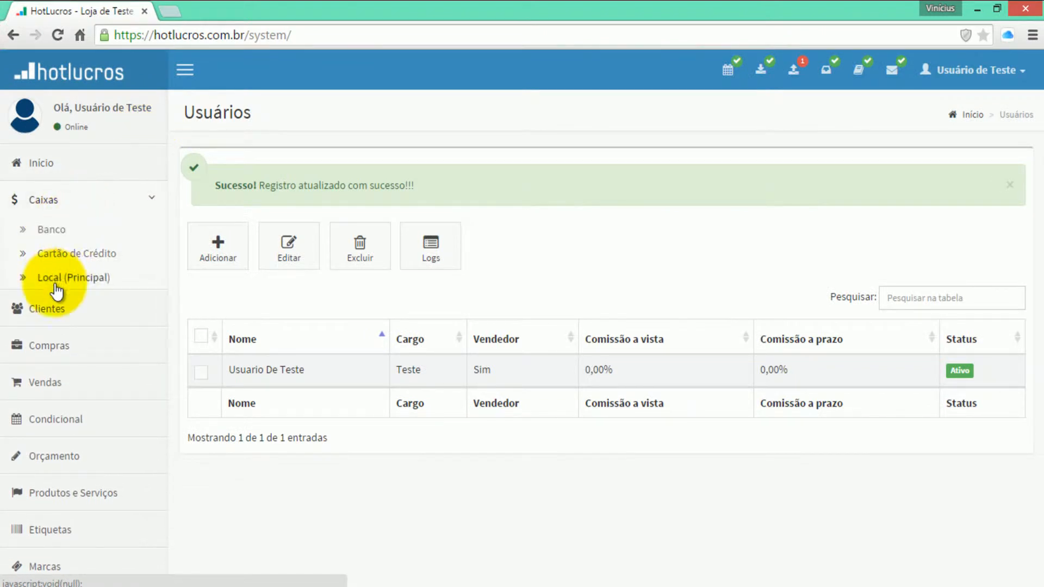
pyautogui.click(60, 239)
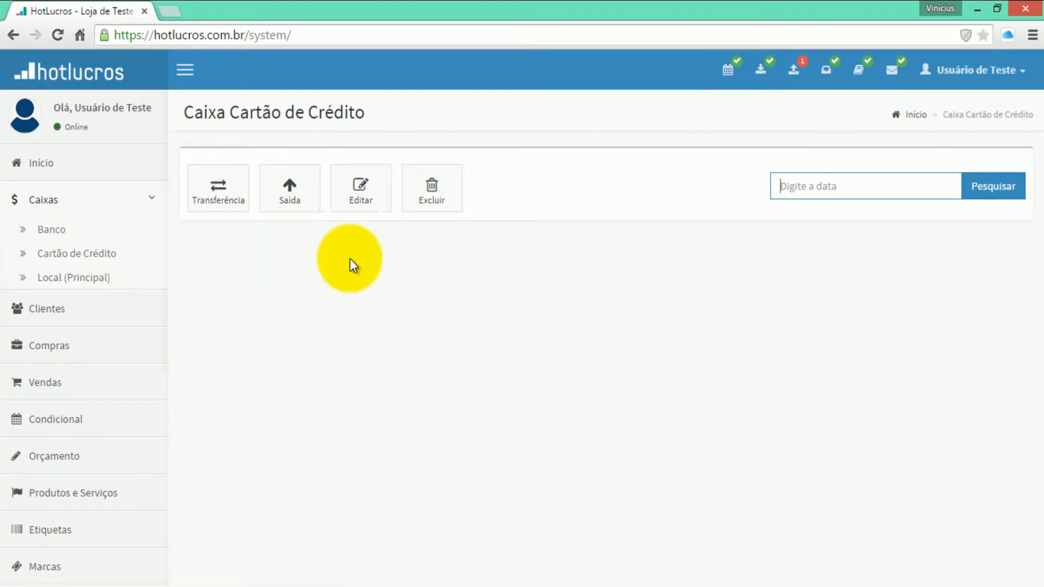
pyautogui.click(44, 281)
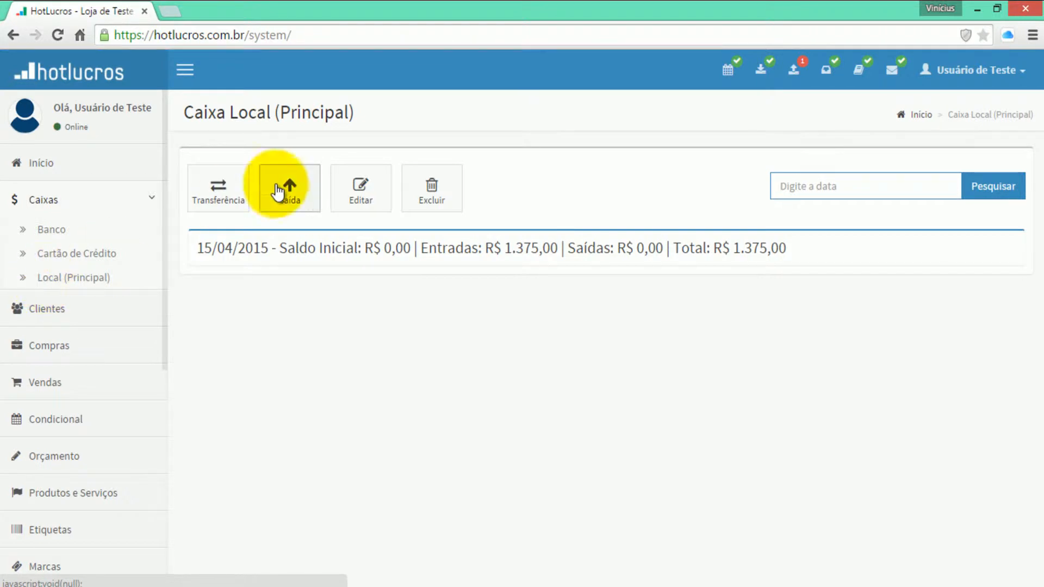
# Step: Expand the 15/04/2015 summary and examine the sale code, installment and status of the 10:31h entry
pyautogui.click(266, 252)
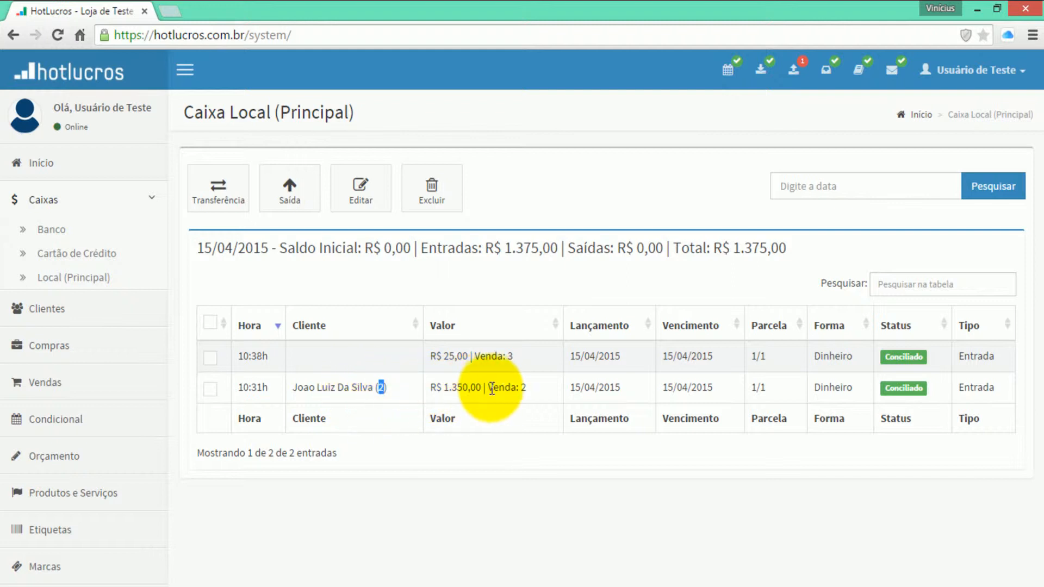
pyautogui.moveTo(515, 387); pyautogui.dragTo(528, 384)
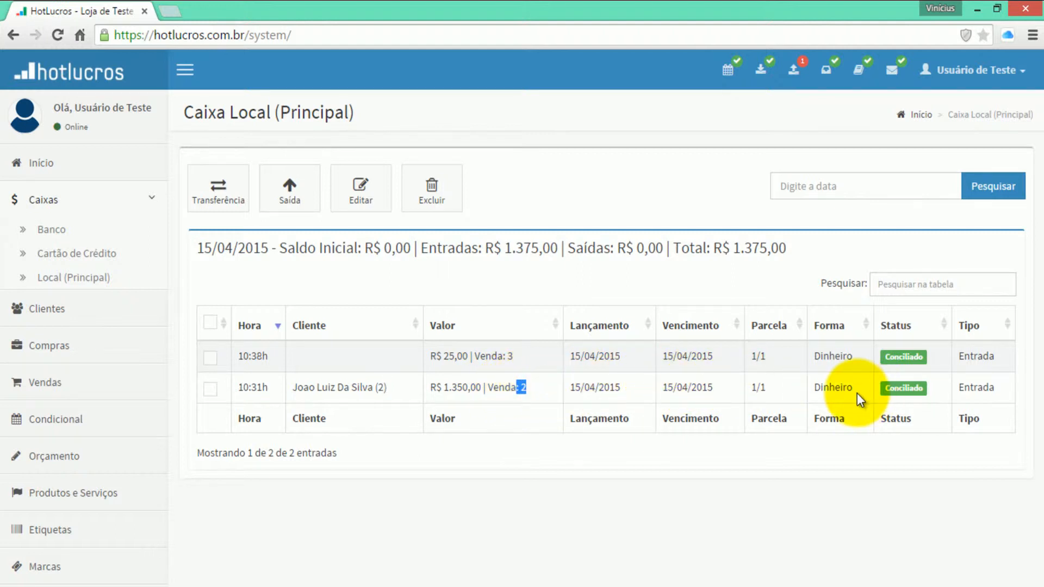
pyautogui.moveTo(748, 388); pyautogui.dragTo(767, 390)
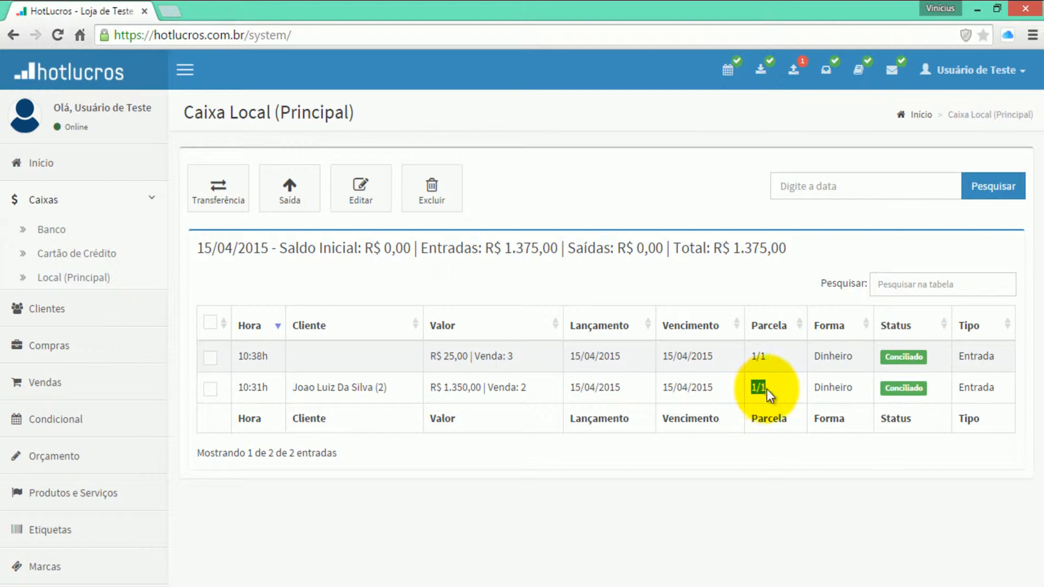
pyautogui.doubleClick(912, 386)
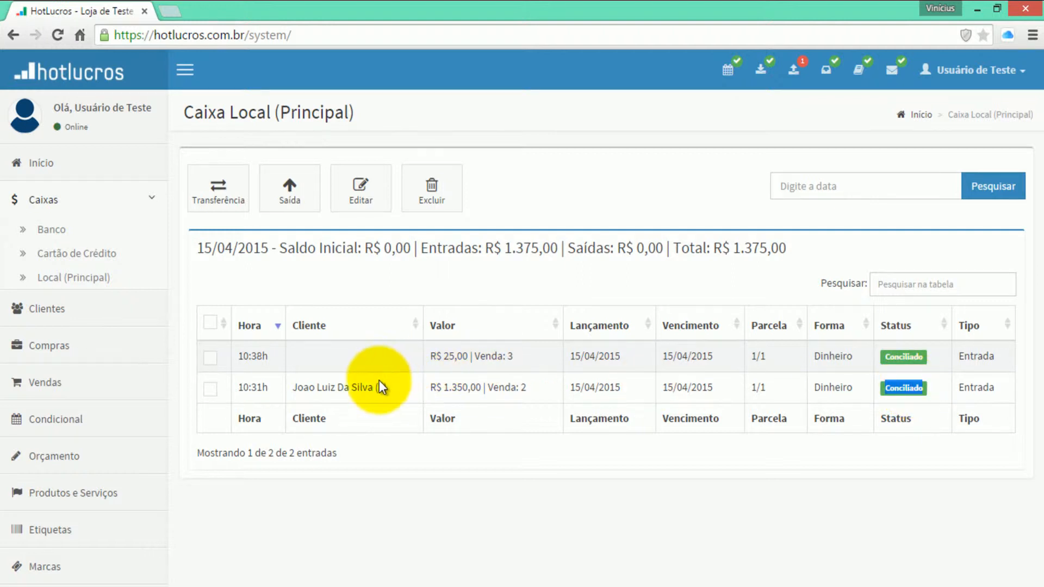
# Step: Show the item details of sales 2 and 3 in the Vendas list
pyautogui.click(86, 381)
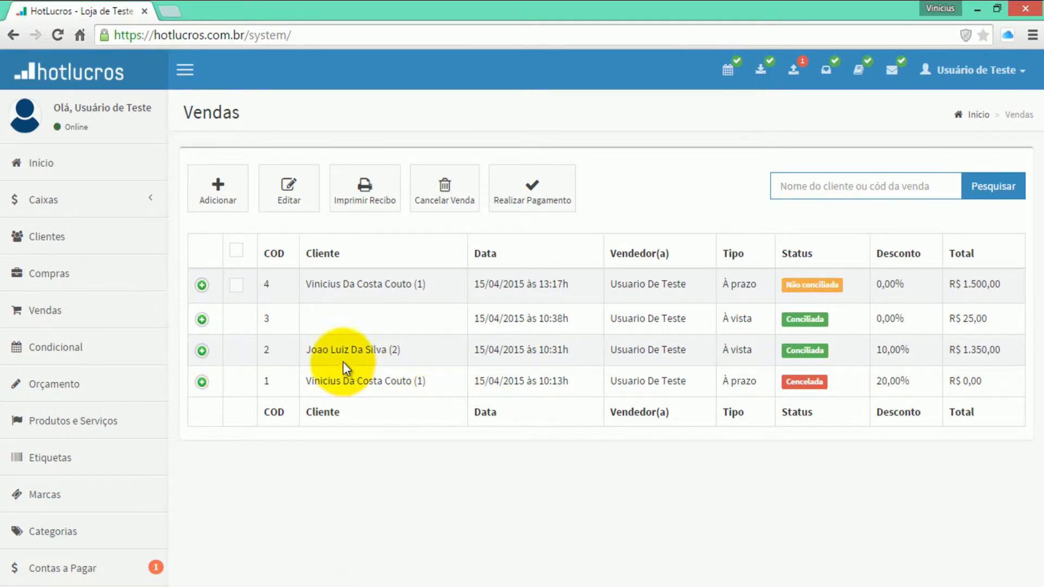
pyautogui.click(202, 350)
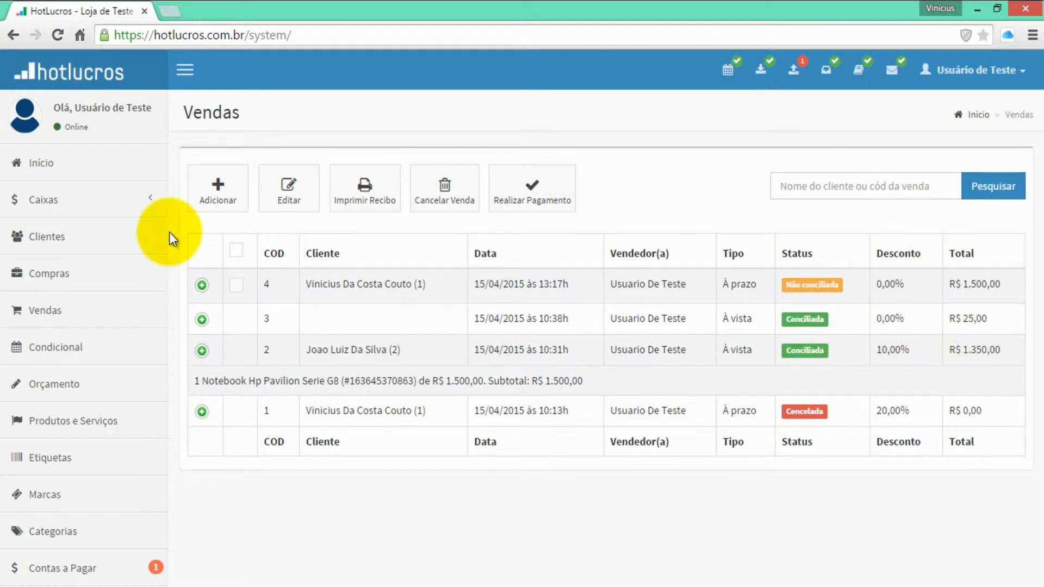
pyautogui.click(211, 322)
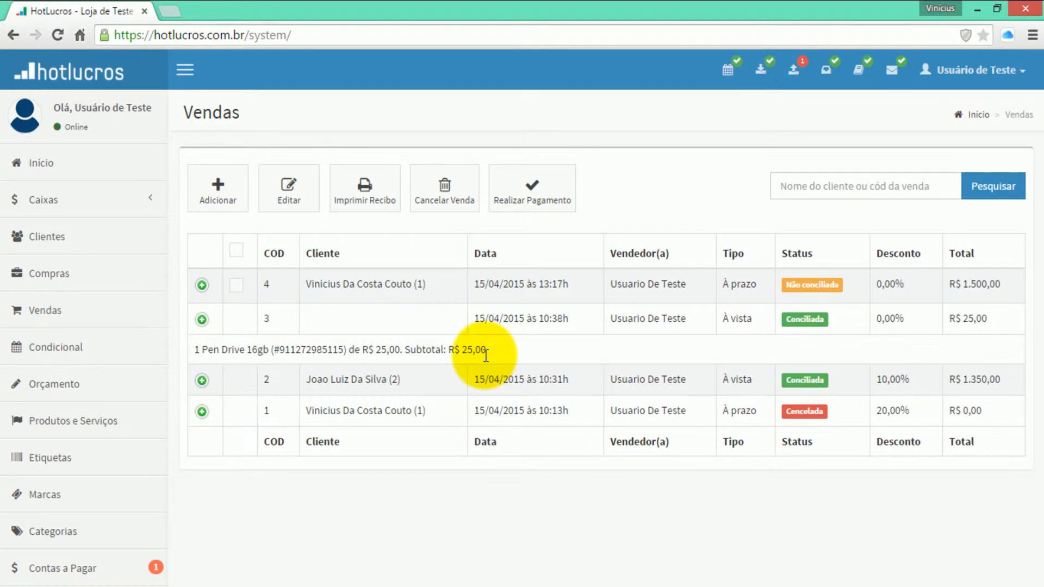
# Step: Return to the Local (Principal) cash register, expand the 15/04/2015 summary to review its entries, and collapse it
pyautogui.click(68, 206)
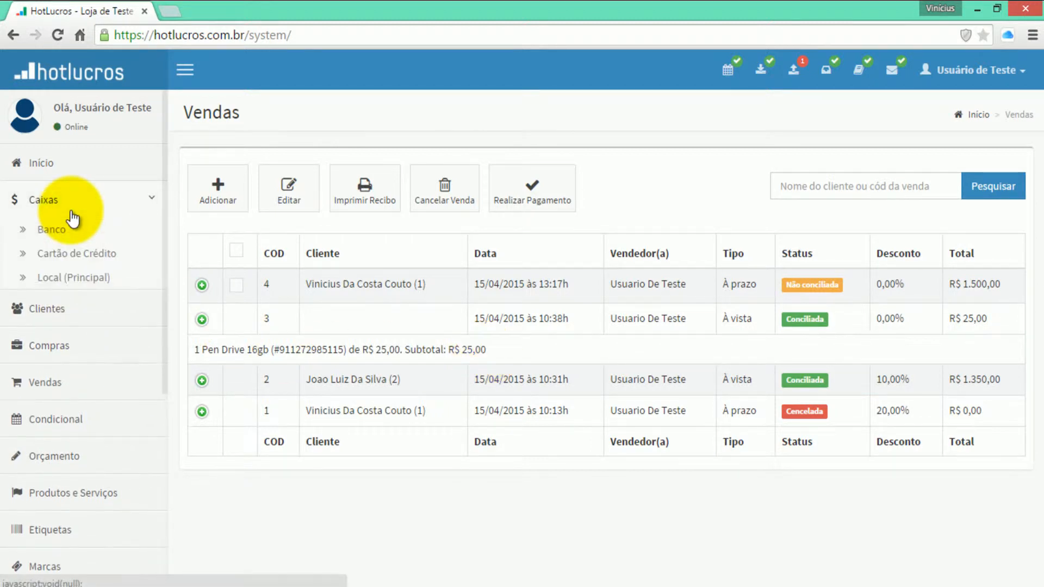
pyautogui.click(62, 278)
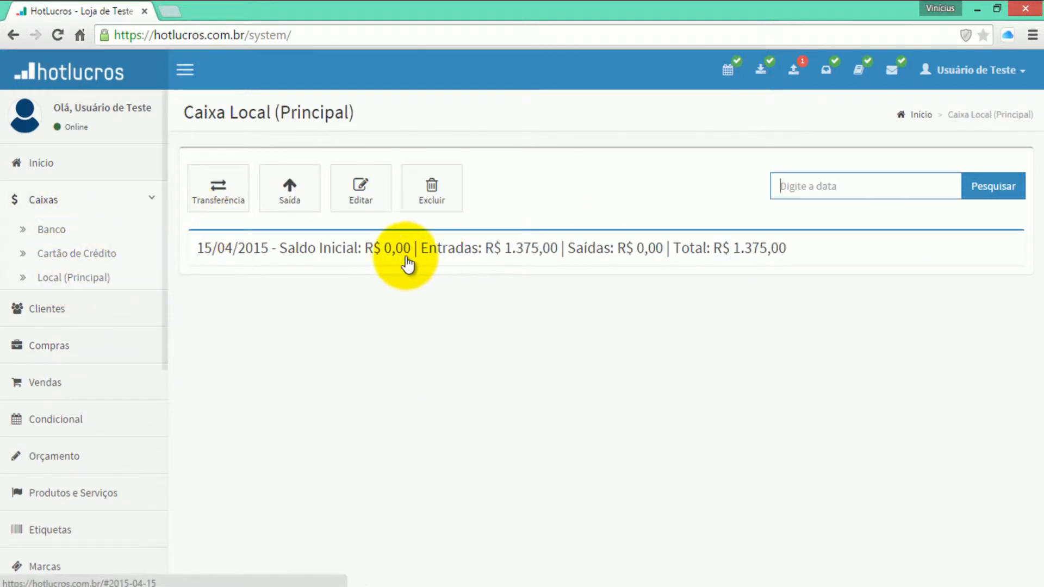
pyautogui.click(528, 263)
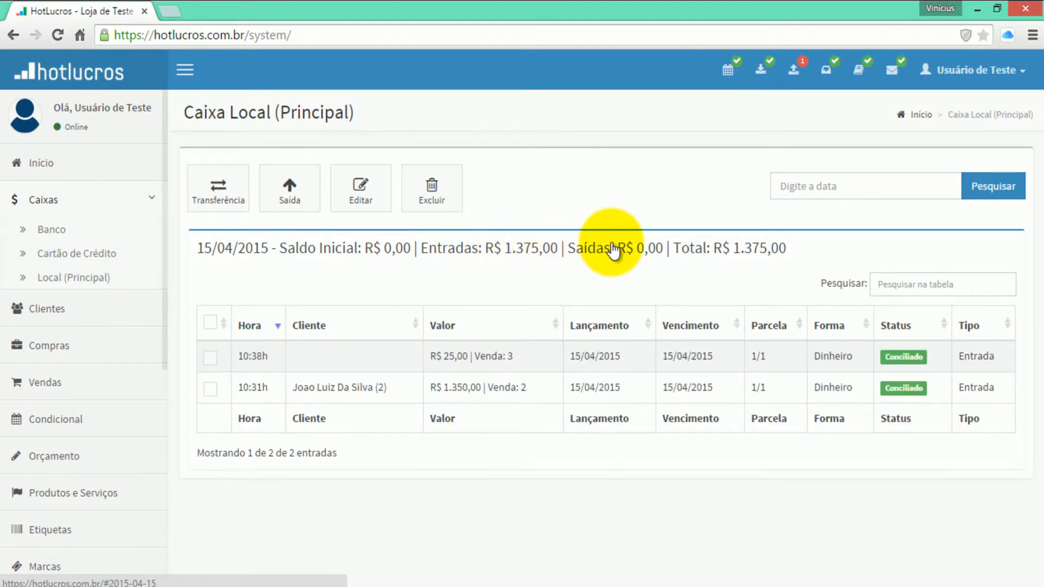
pyautogui.click(745, 260)
pyautogui.click(51, 199)
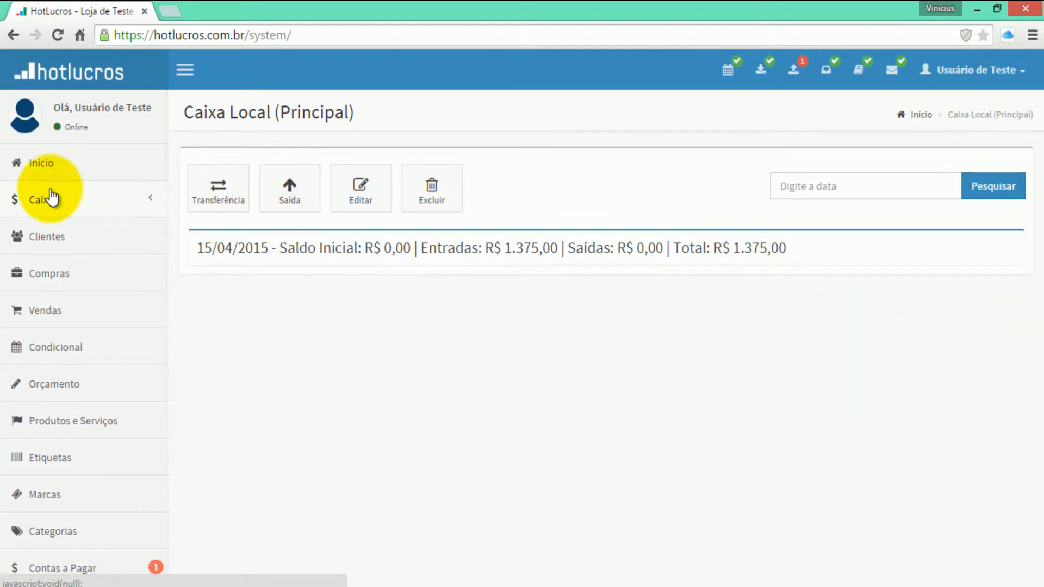
# Step: Start a new sale in Vendas and select the customer by searching for the customer's name
pyautogui.click(34, 311)
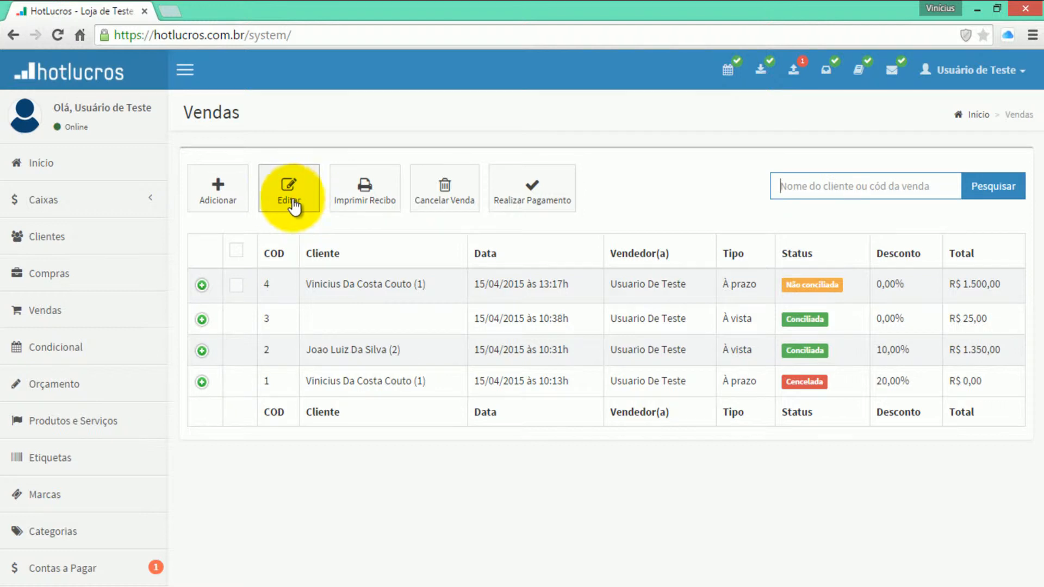
pyautogui.click(240, 198)
pyautogui.click(250, 240)
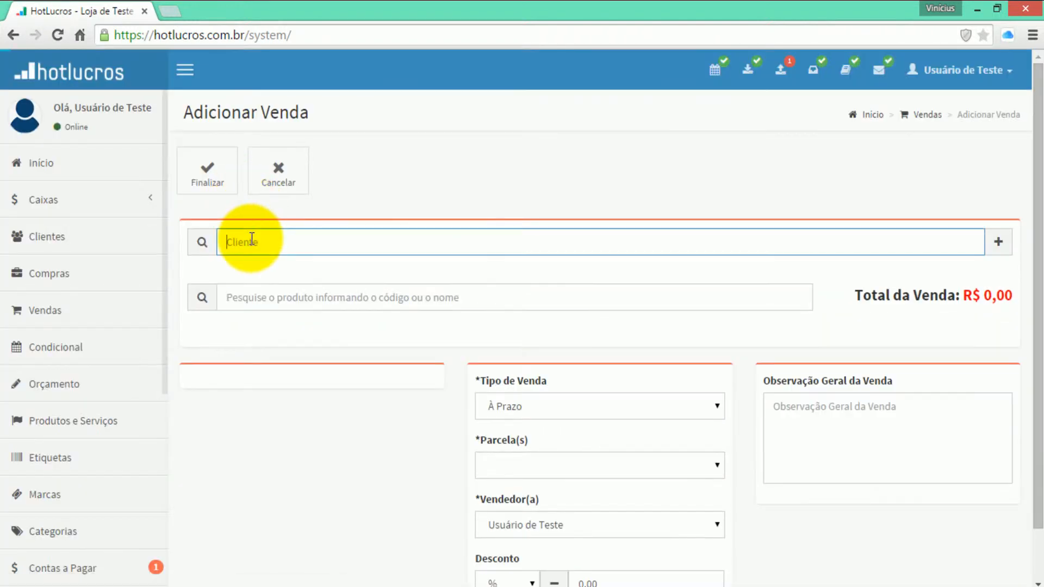
pyautogui.write('jo')
pyautogui.press('Return')
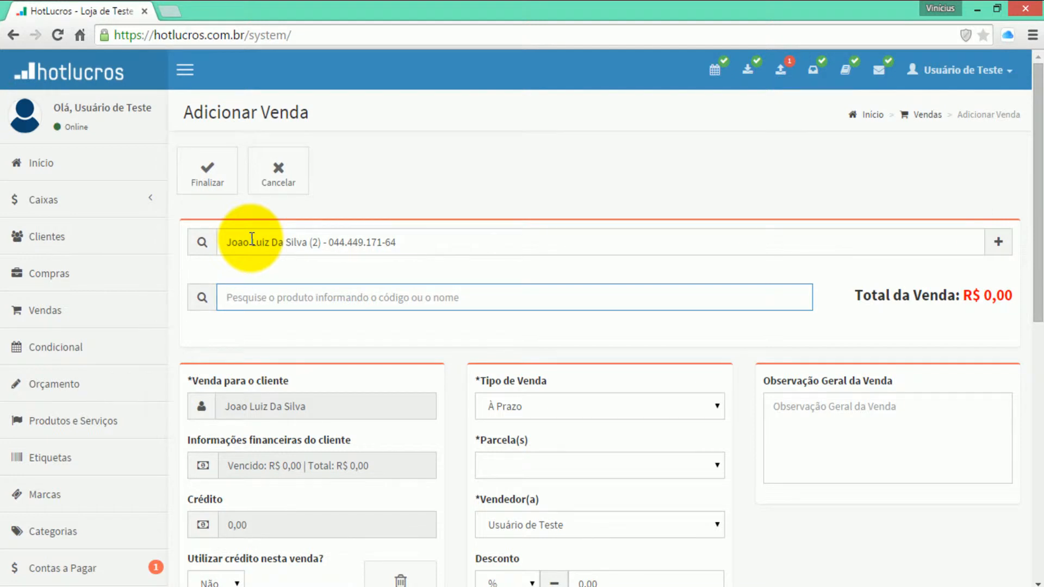
# Step: Search the products for "iph" and add one Iphone 6 to the sale
pyautogui.write('l')
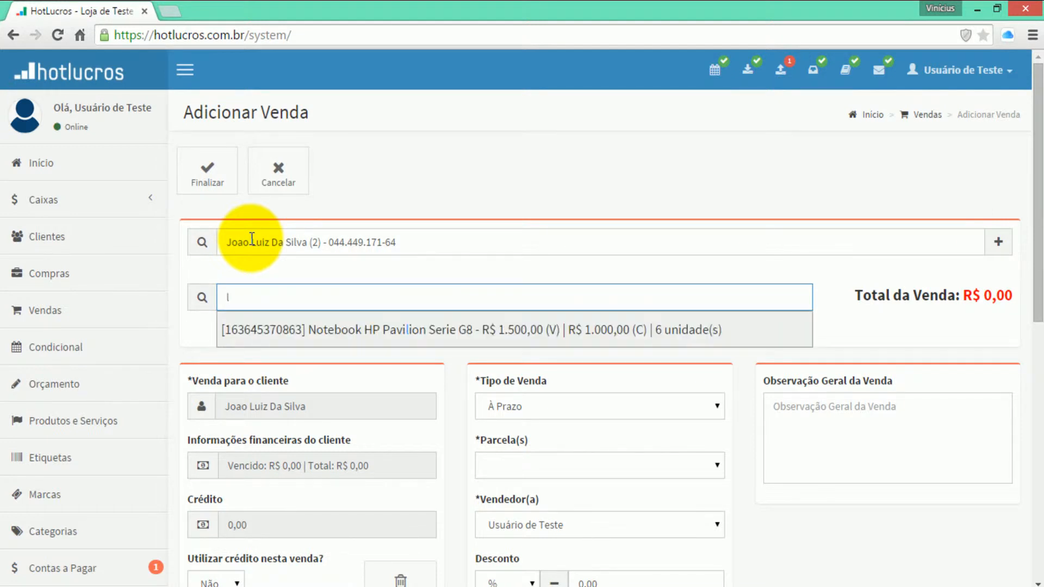
pyautogui.press('BackSpace')
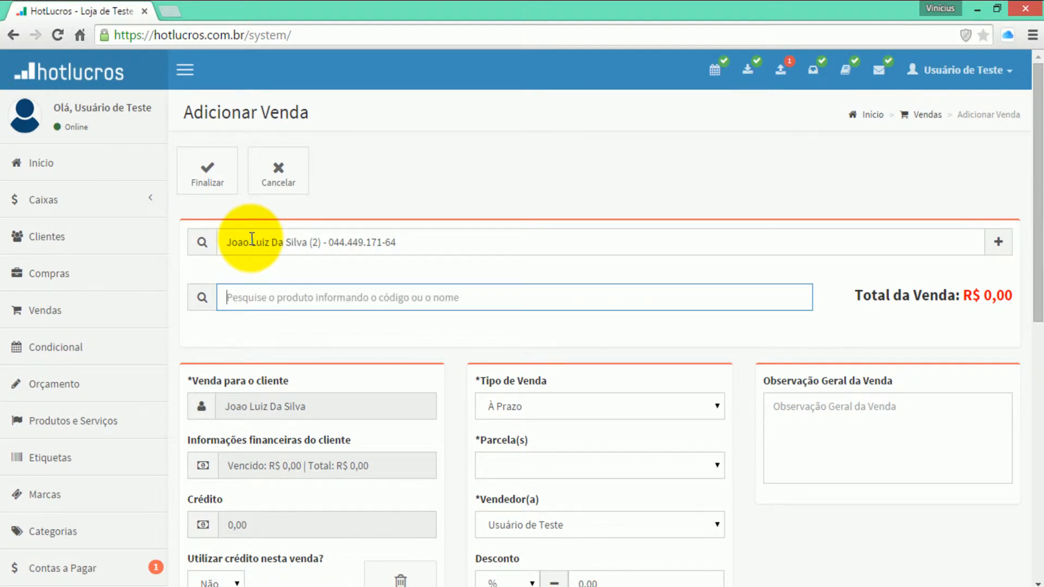
pyautogui.write('iph')
pyautogui.press('Return')
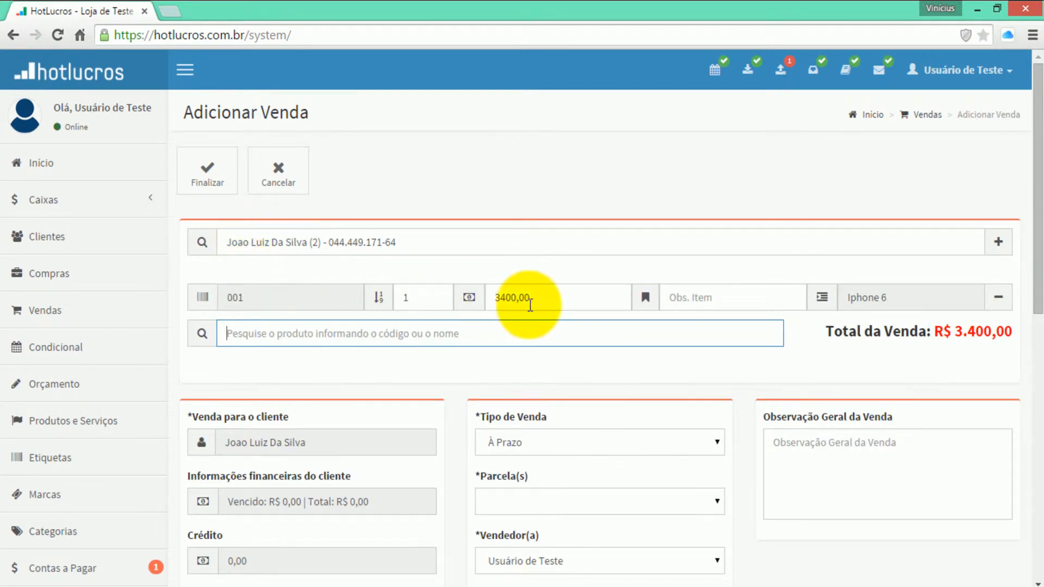
# Step: Split the À Prazo sale into 4 installments and check the generated installment list
pyautogui.scroll(-1, 540, 426)
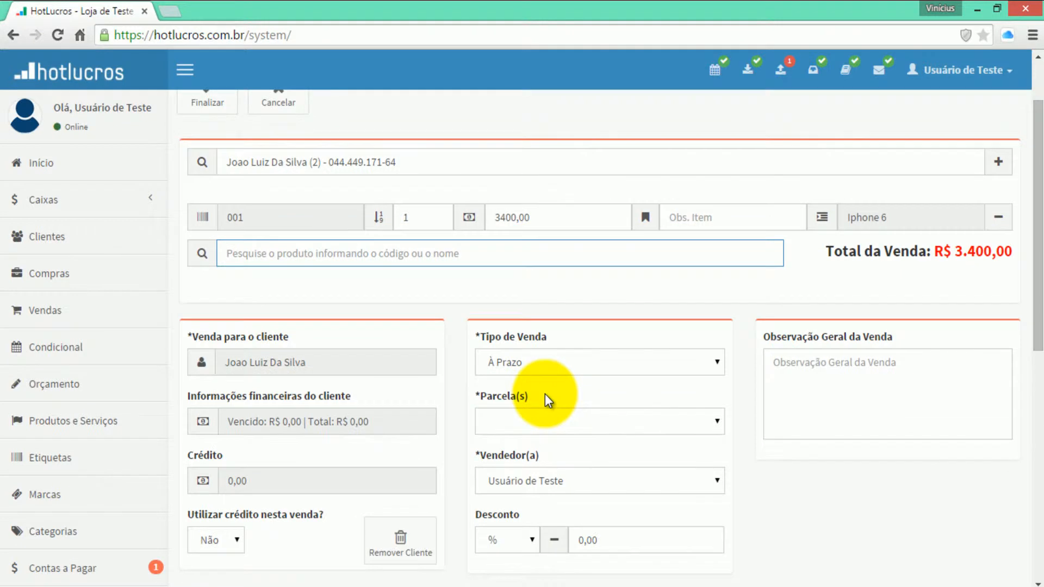
pyautogui.scroll(-2, 545, 393)
pyautogui.click(527, 353)
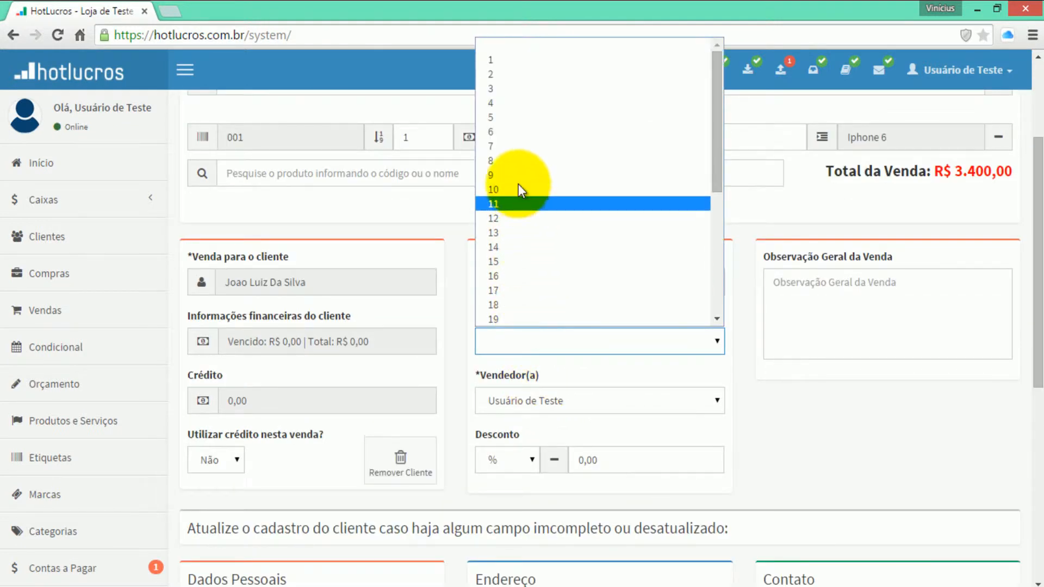
pyautogui.click(503, 105)
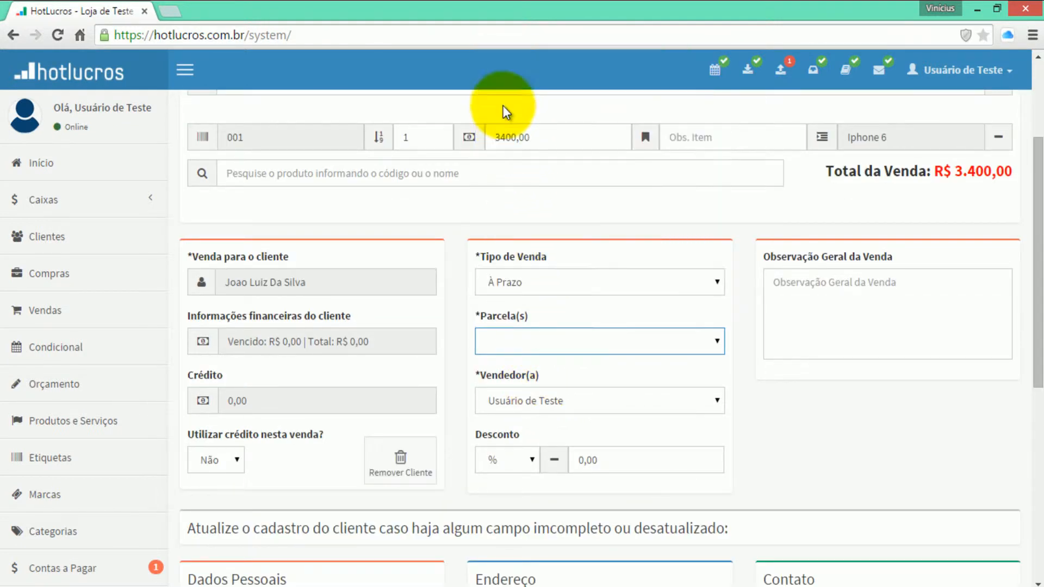
pyautogui.scroll(-3, 552, 245)
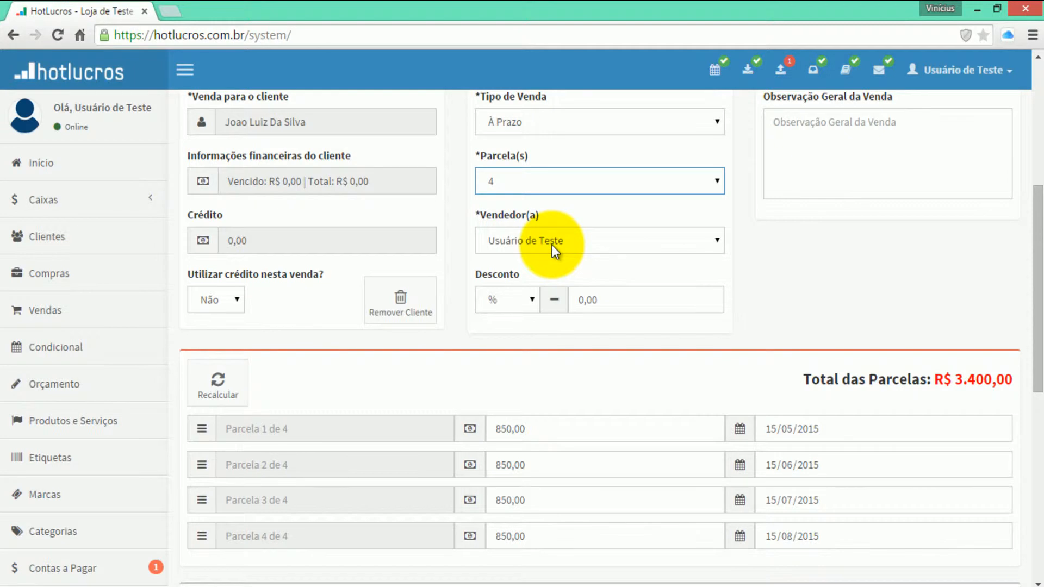
pyautogui.scroll(3, 553, 245)
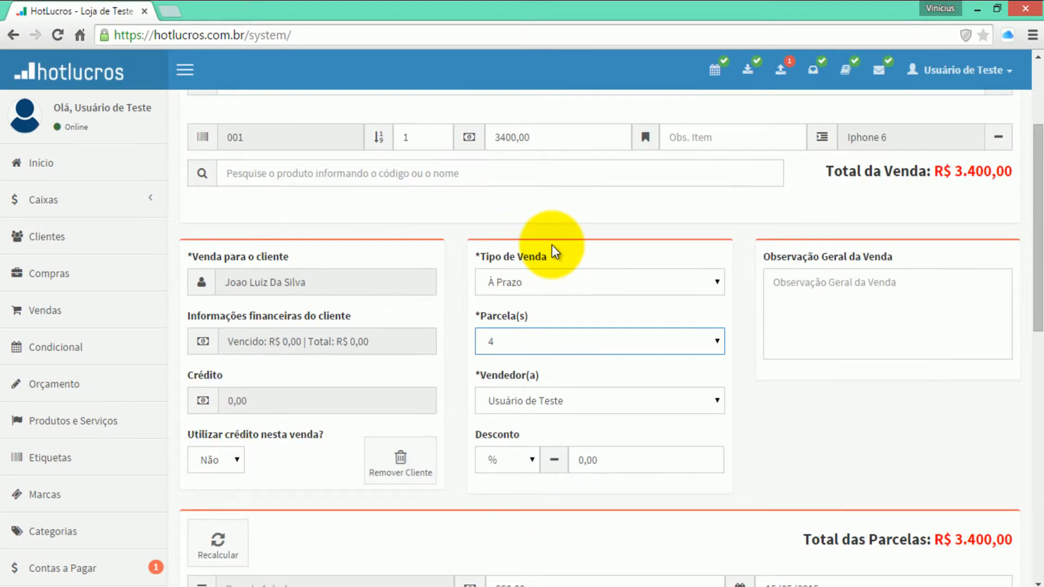
# Step: Set the number of installments to 8, review the installments and customer data, and finalize the sale
pyautogui.click(508, 348)
pyautogui.click(484, 161)
pyautogui.scroll(-3, 568, 272)
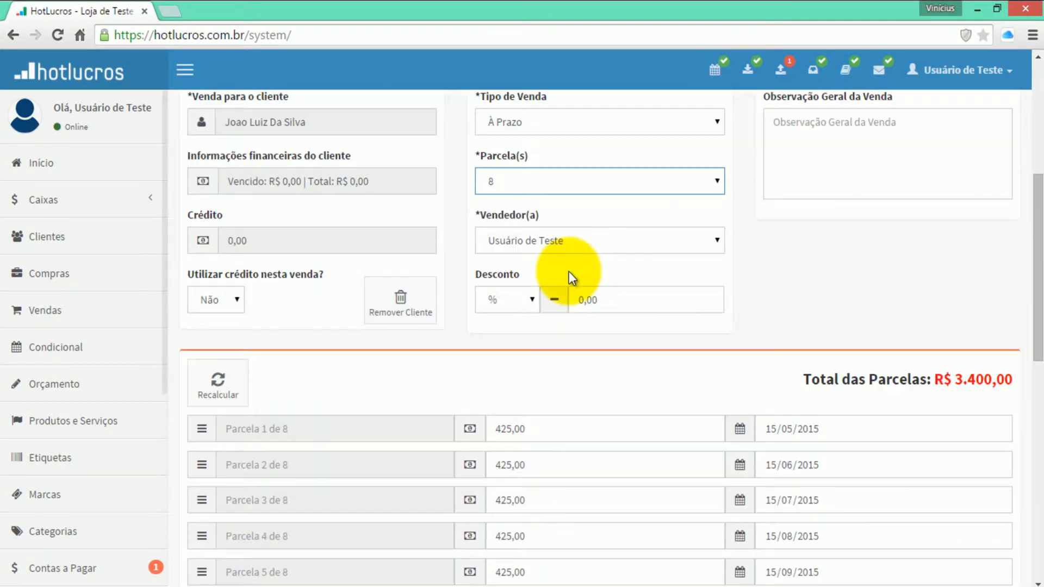
pyautogui.click(748, 216)
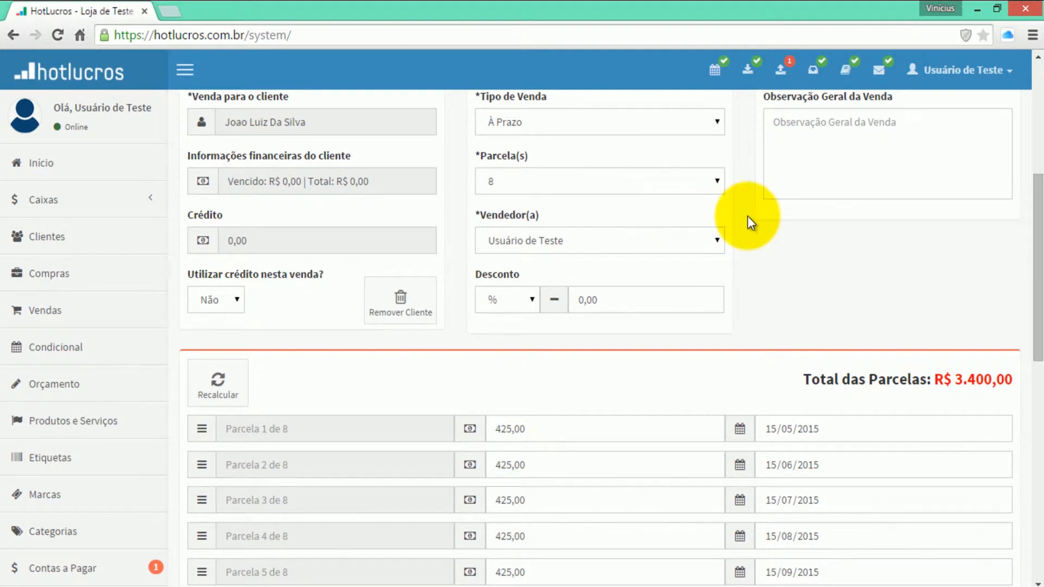
pyautogui.scroll(3, 748, 216)
pyautogui.scroll(-6, 299, 411)
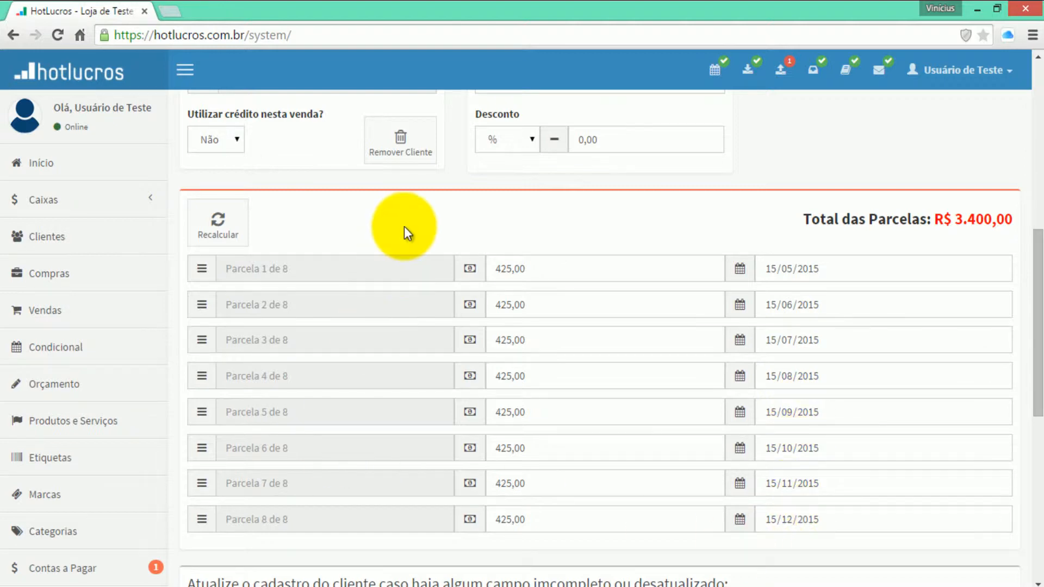
pyautogui.scroll(-8, 620, 273)
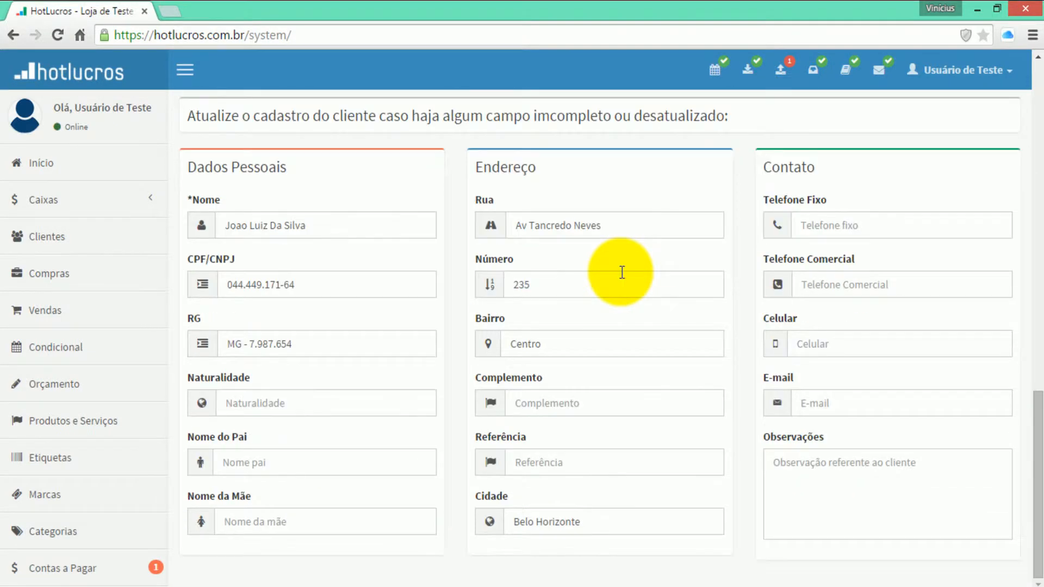
pyautogui.scroll(15, 621, 272)
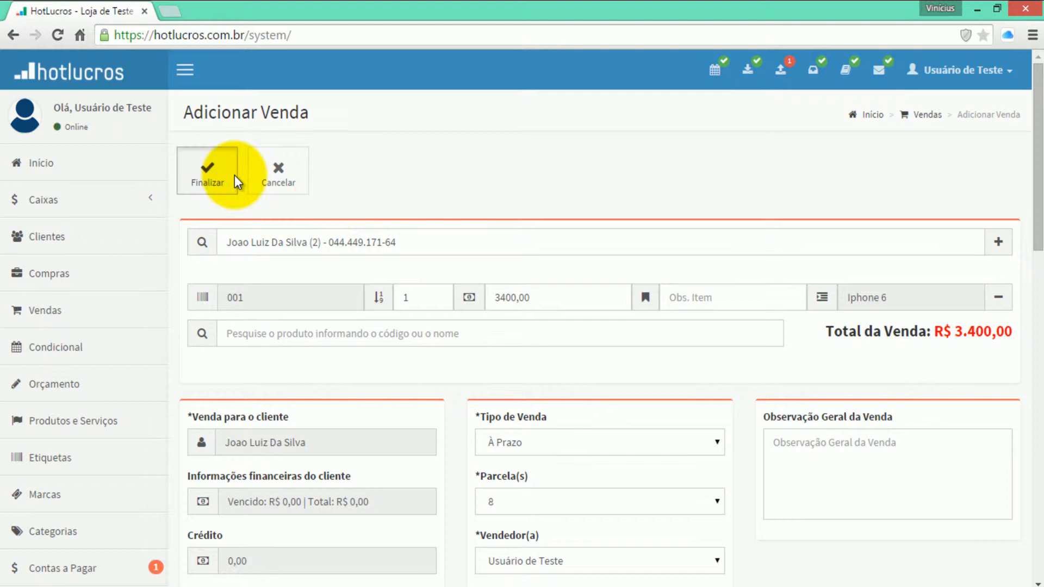
pyautogui.click(237, 181)
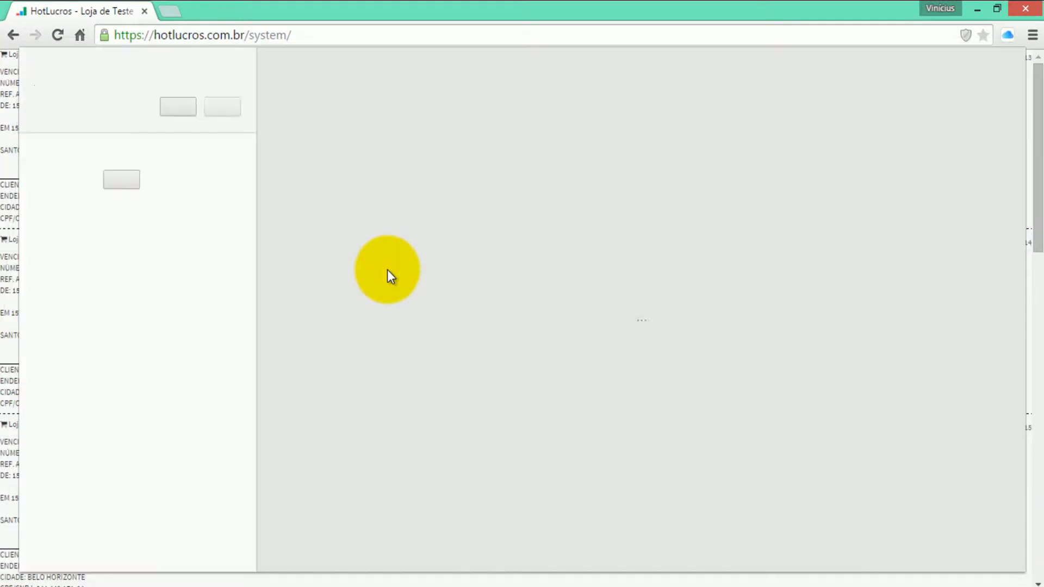
# Step: Look through the promissory notes, cancel printing them, and show the new sale's item details
pyautogui.scroll(-8, 550, 265)
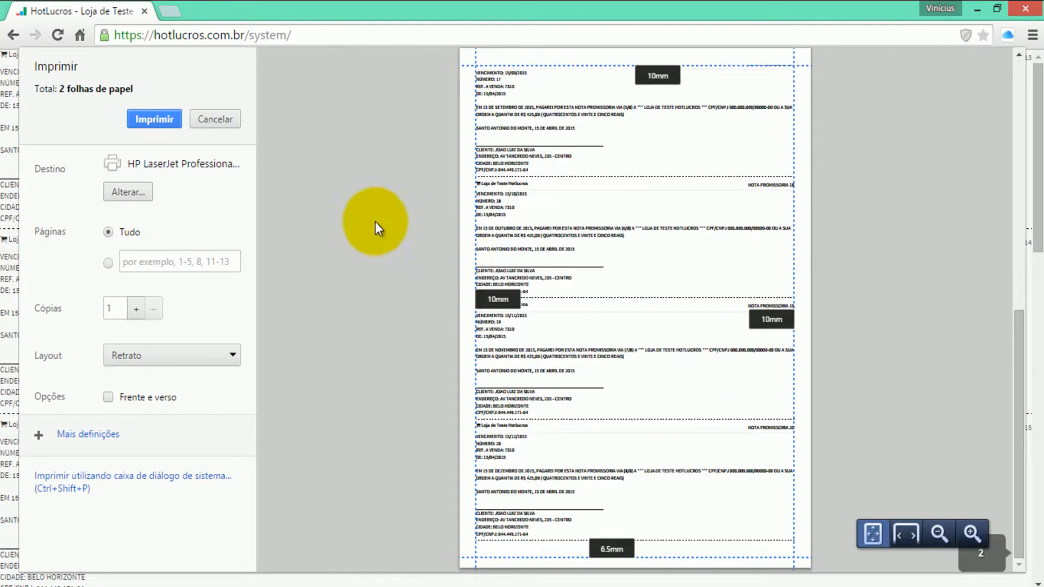
pyautogui.click(219, 120)
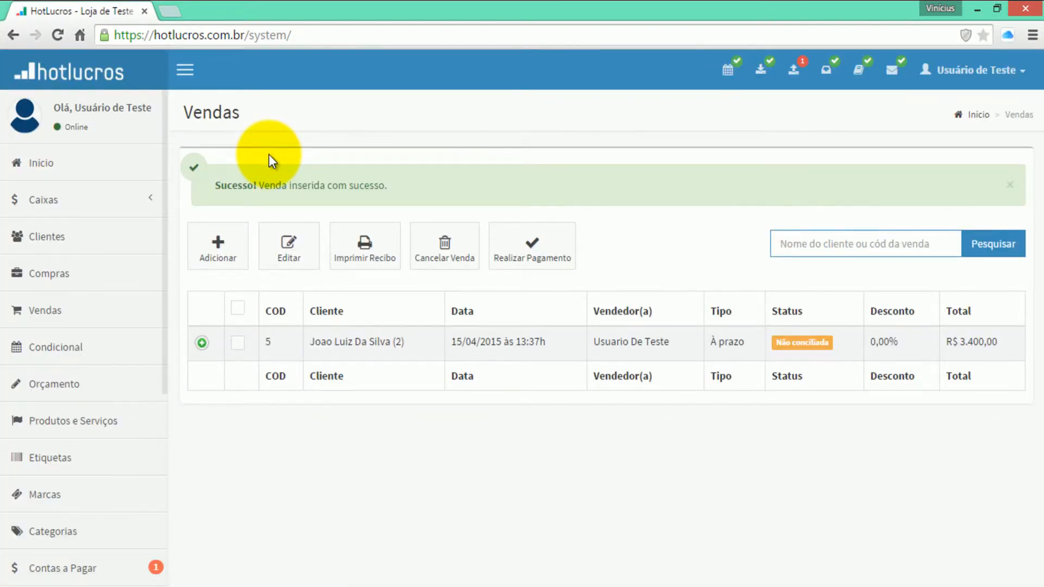
pyautogui.click(201, 344)
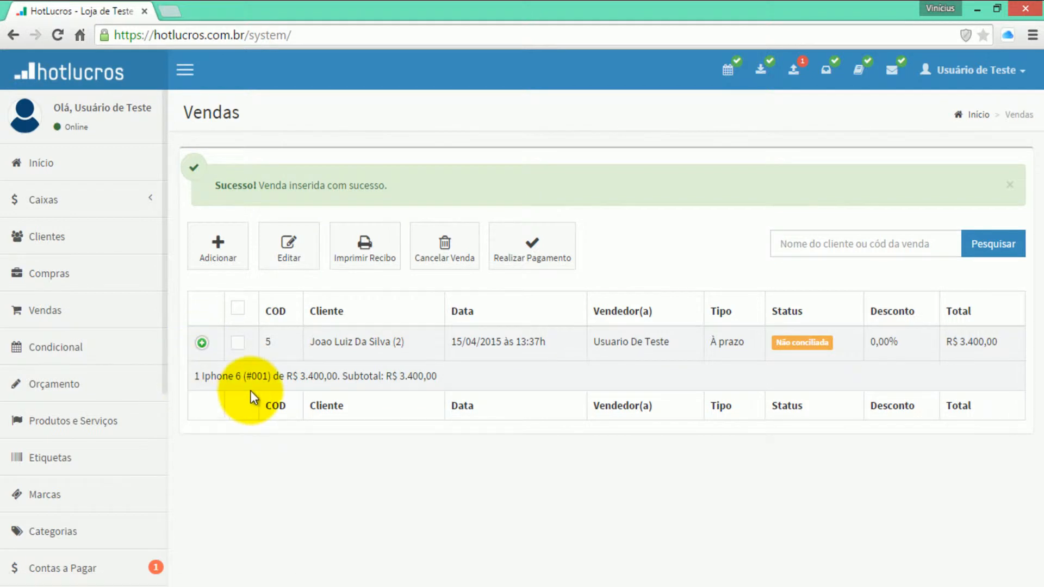
# Step: Search Clientes for the sale's customer by name and open that customer's information
pyautogui.click(73, 249)
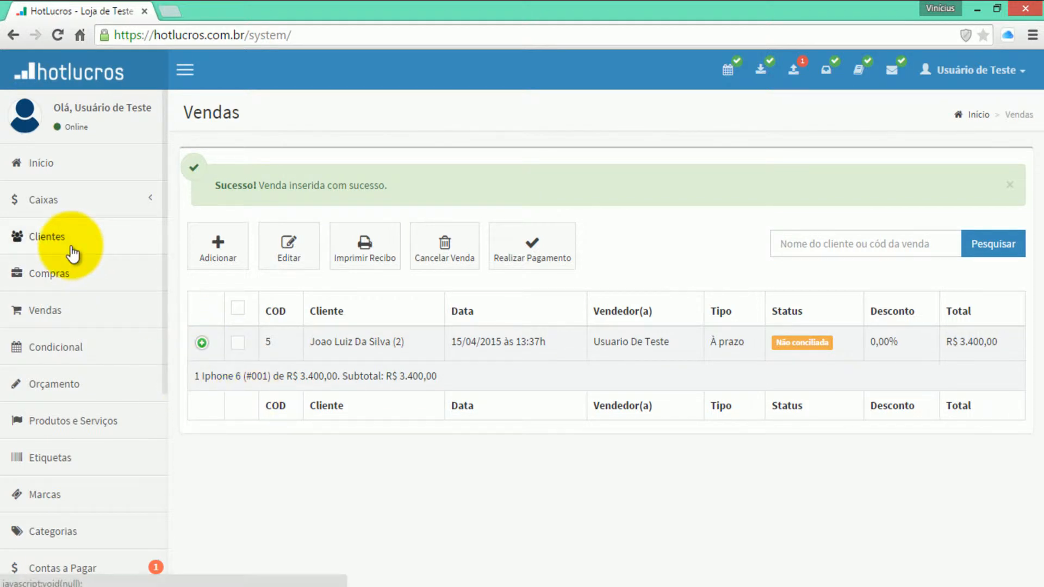
pyautogui.click(720, 185)
pyautogui.write('joã')
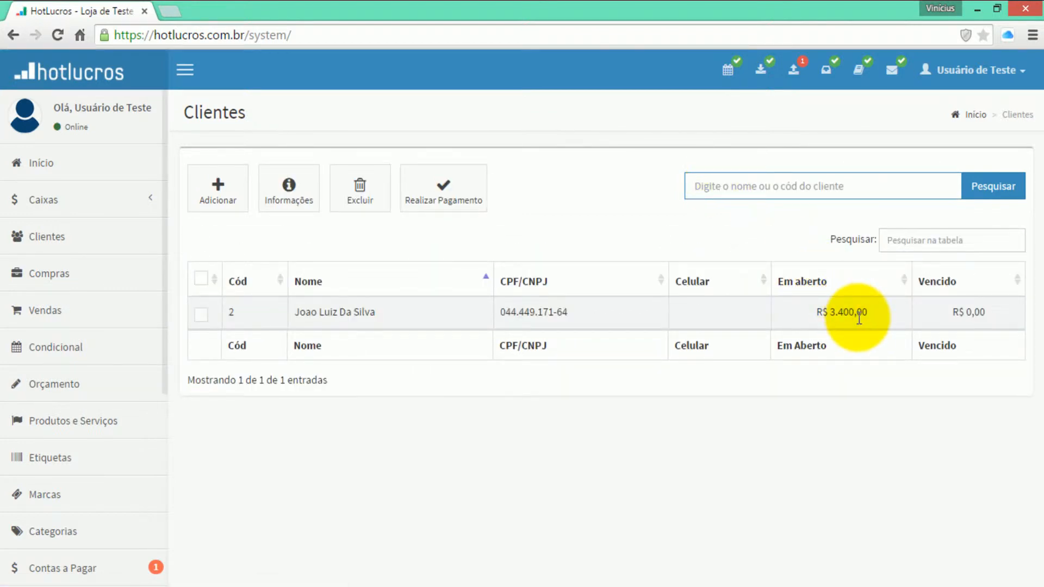
pyautogui.click(201, 315)
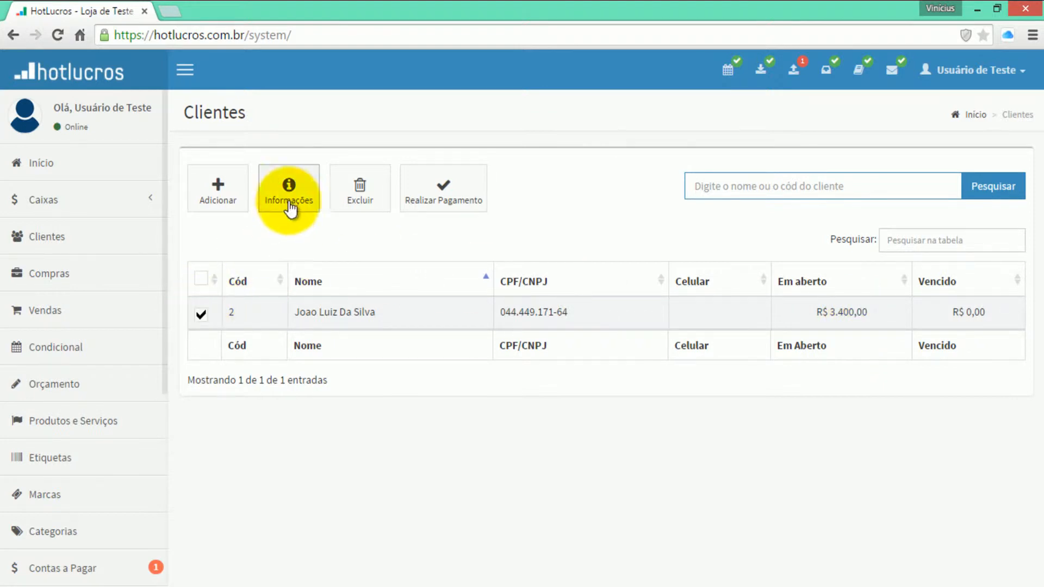
pyautogui.click(289, 196)
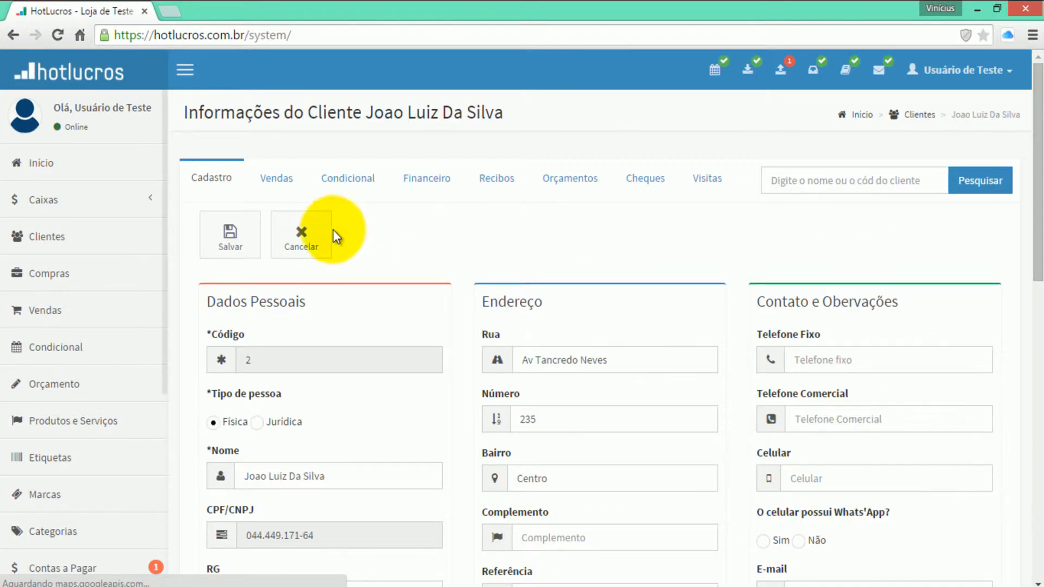
# Step: View the customer's sales history and show the item details of sales 2 and 5
pyautogui.click(300, 190)
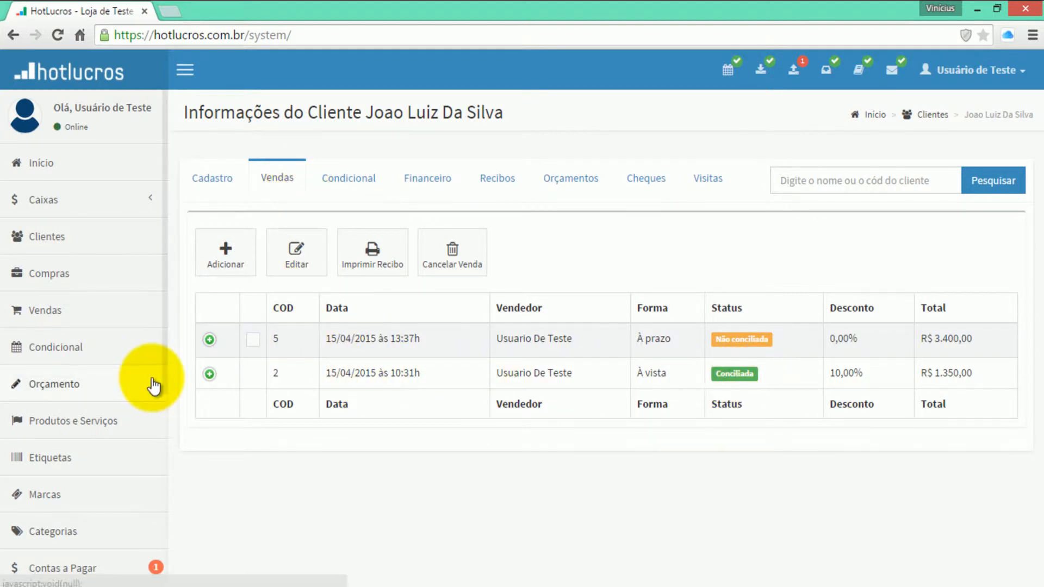
pyautogui.click(209, 374)
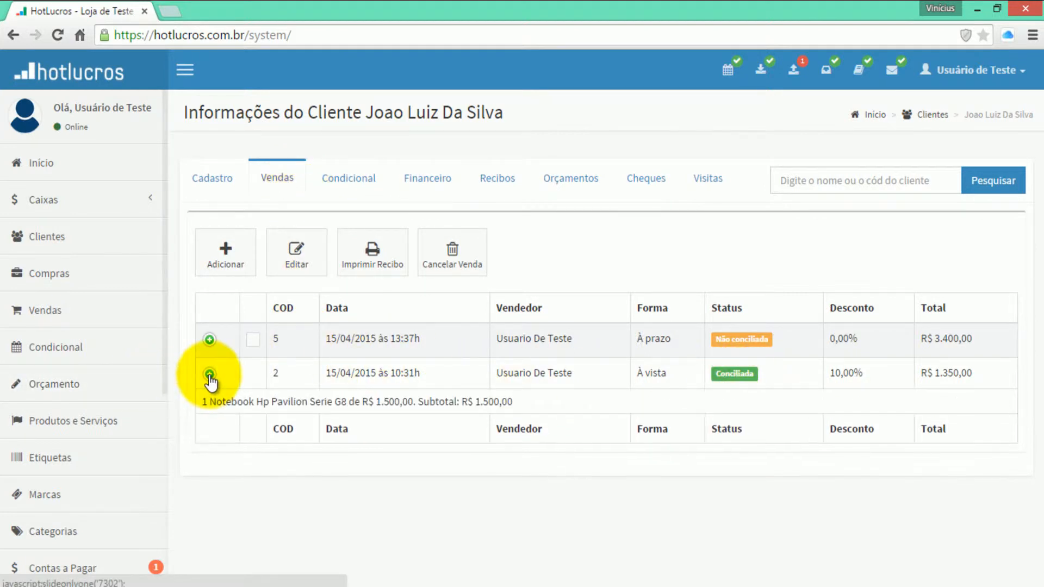
pyautogui.click(210, 340)
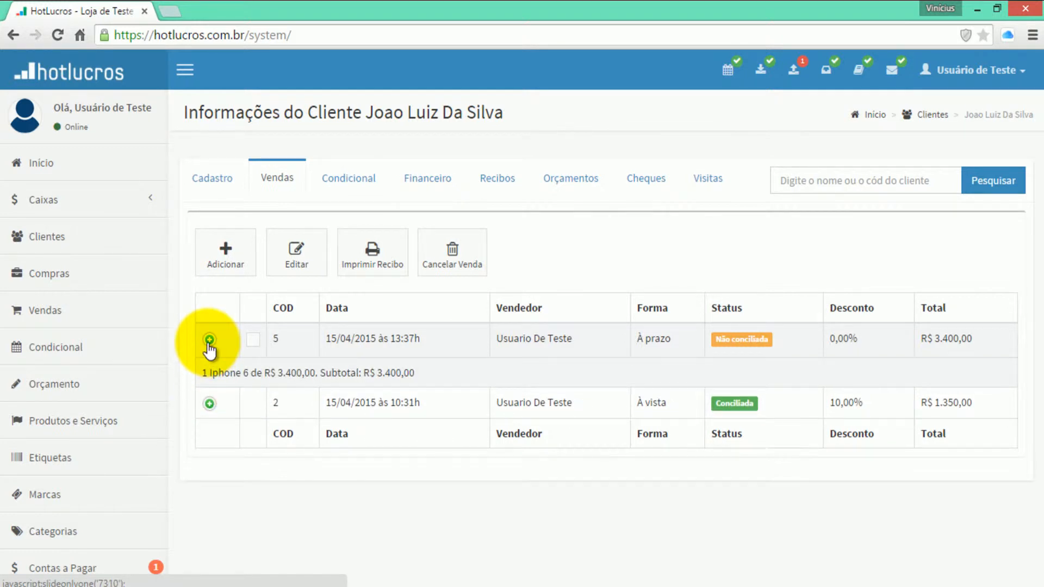
# Step: Examine the payment entries of Venda #2 and the installments of Venda #5 in the customer's Financeiro records, collapsing each one
pyautogui.click(418, 180)
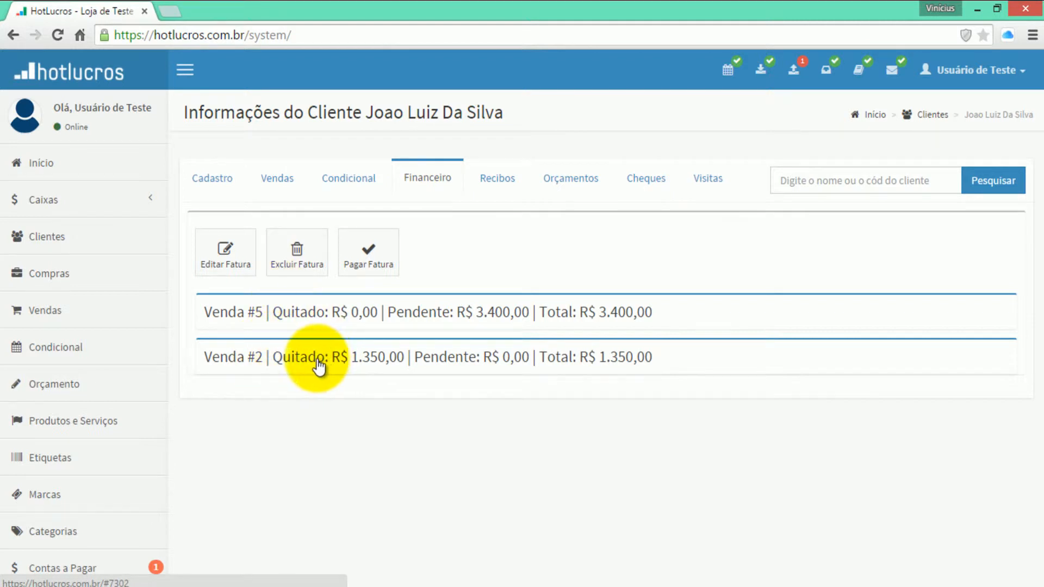
pyautogui.click(266, 359)
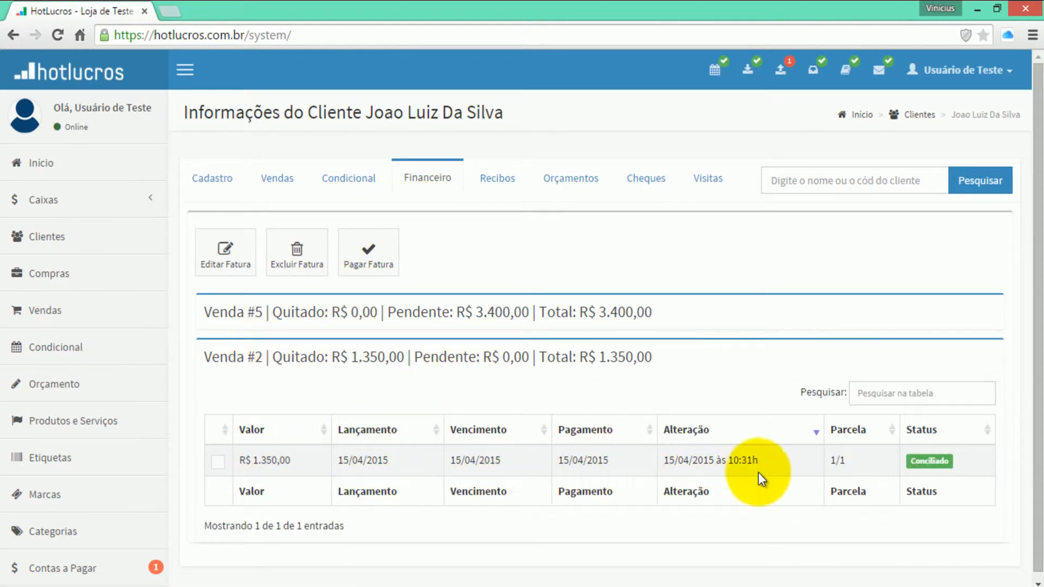
pyautogui.click(370, 360)
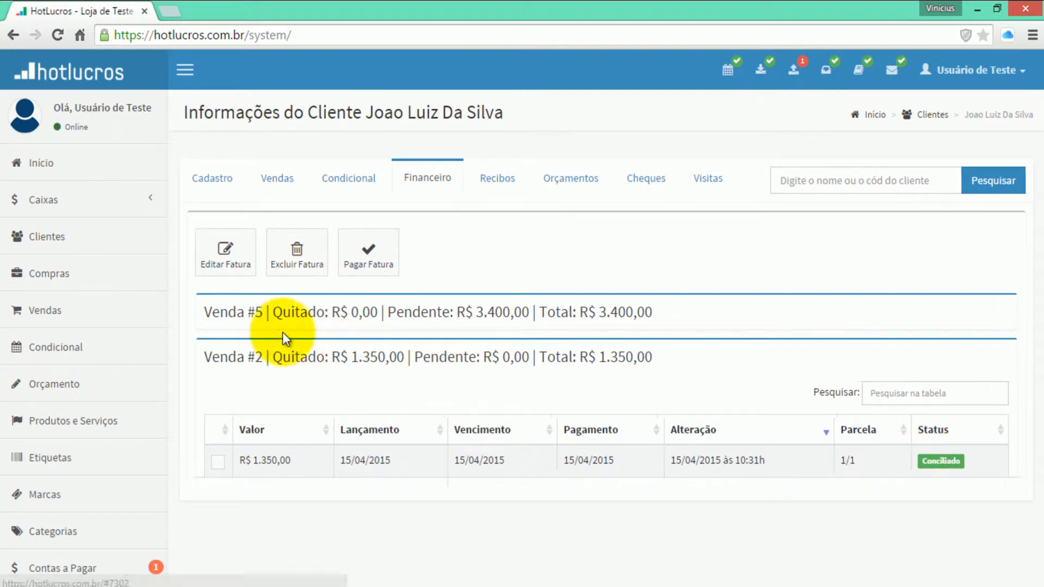
pyautogui.click(265, 319)
pyautogui.scroll(-4, 266, 322)
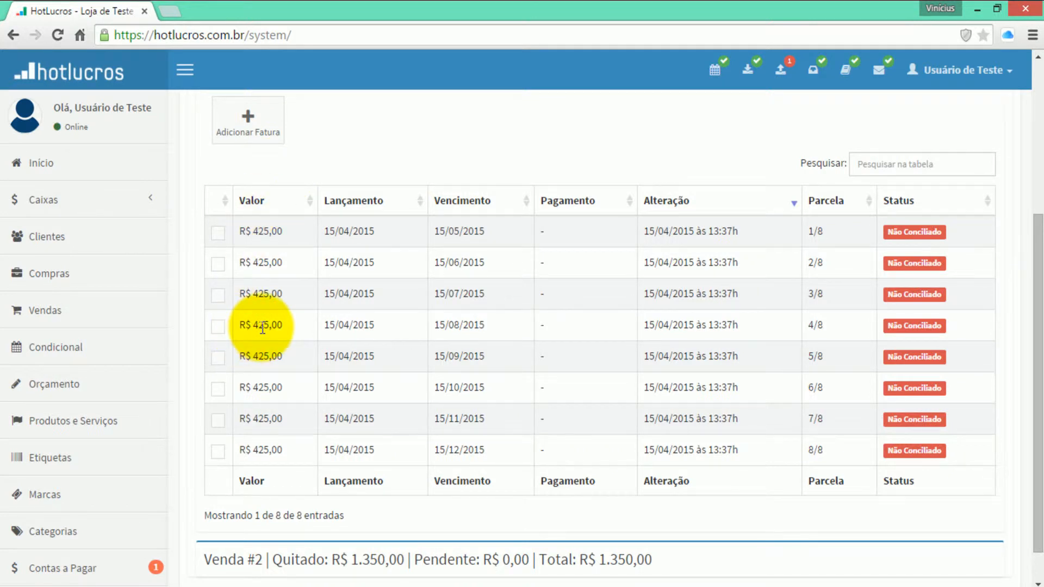
pyautogui.scroll(4, 262, 328)
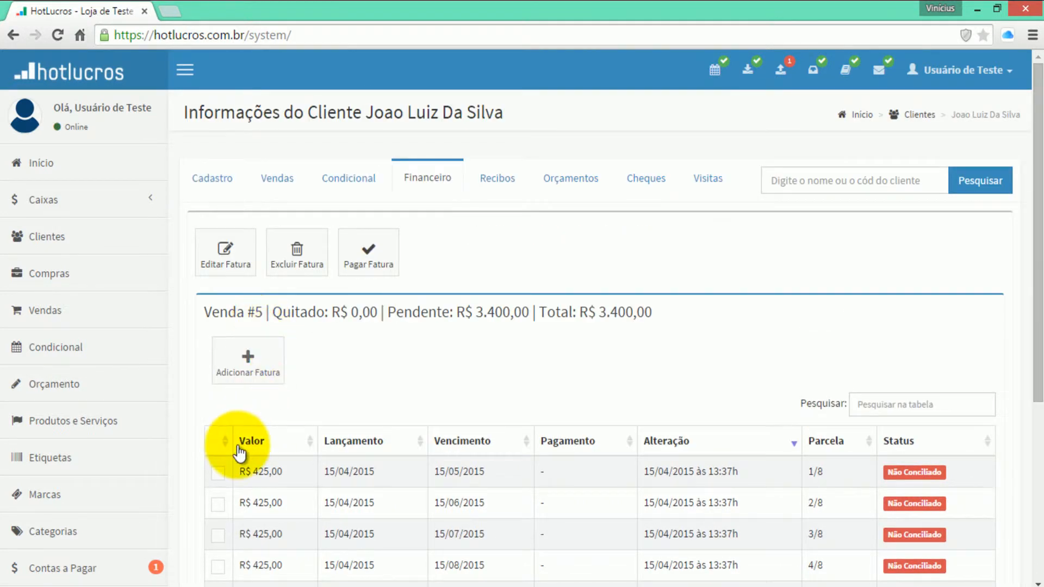
pyautogui.click(219, 260)
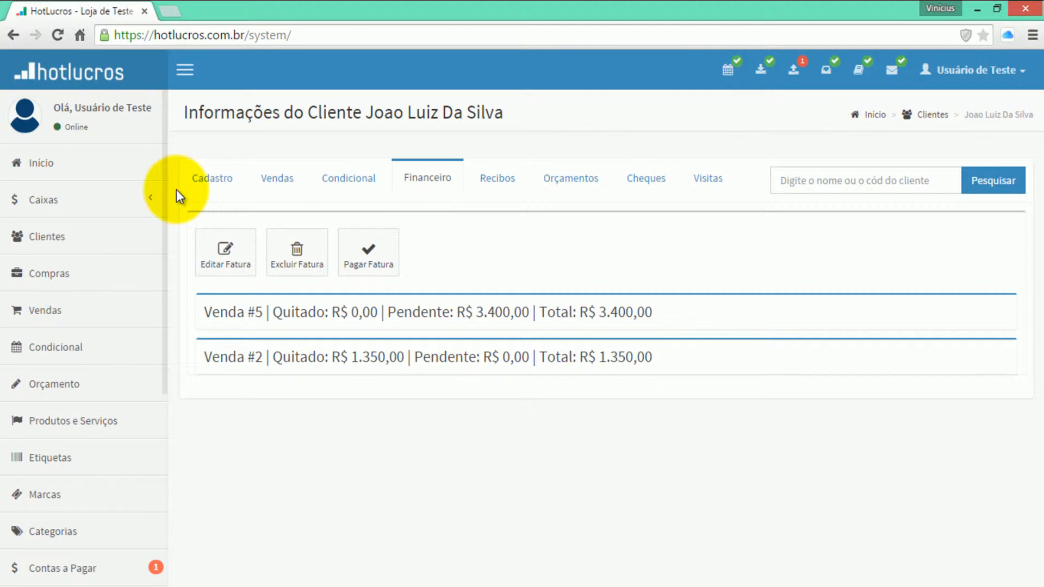
# Step: Search Clientes for the sale's customer by name, select the record and start a payment for that customer
pyautogui.click(112, 239)
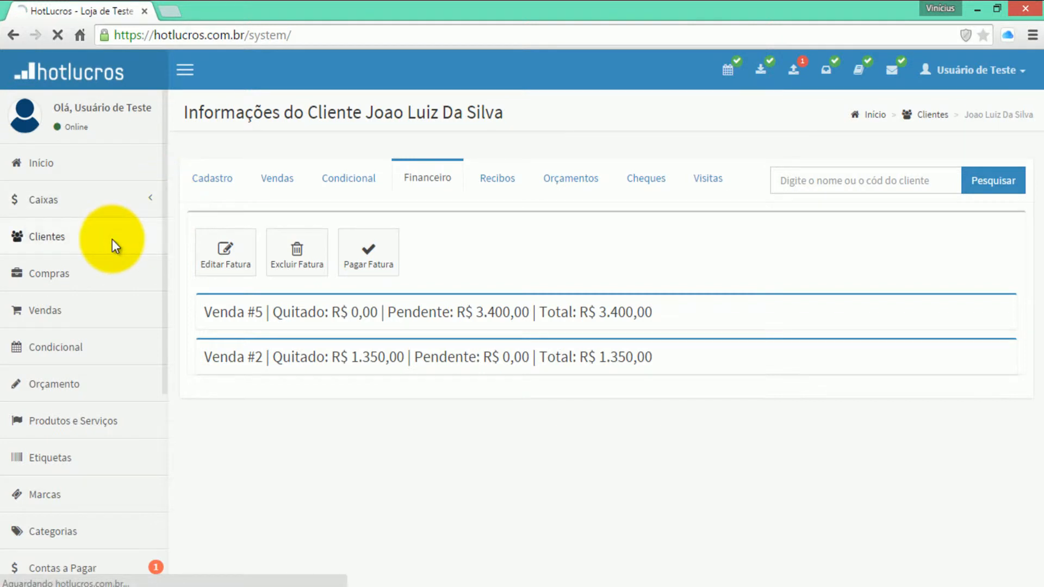
pyautogui.write('joao l')
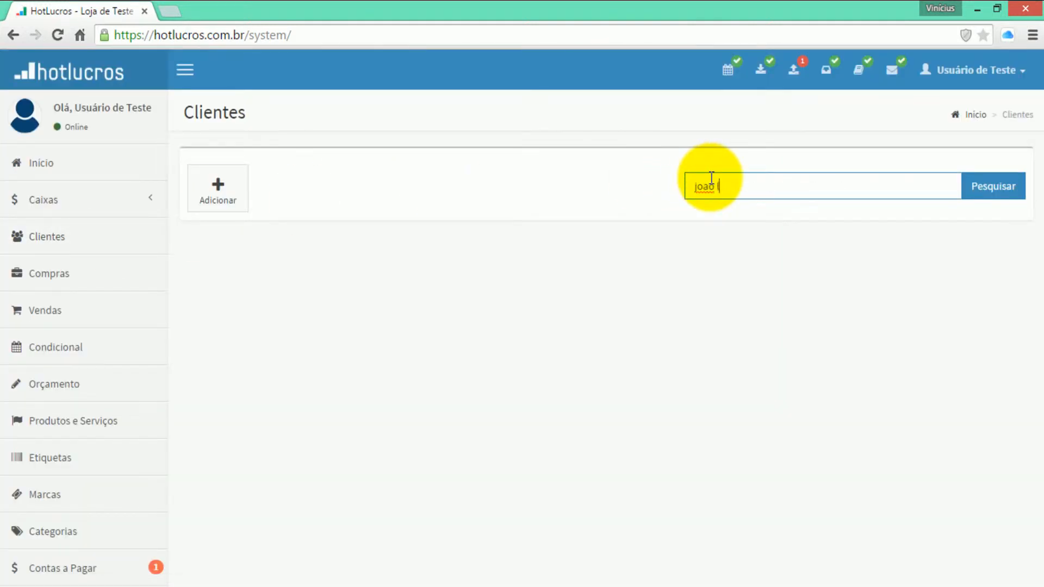
pyautogui.press('Return')
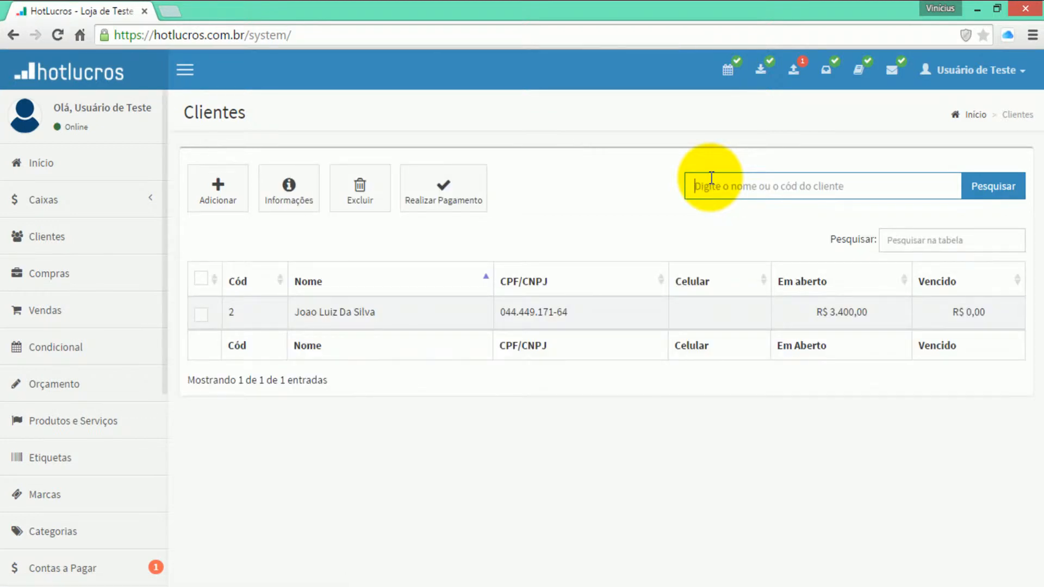
pyautogui.click(201, 316)
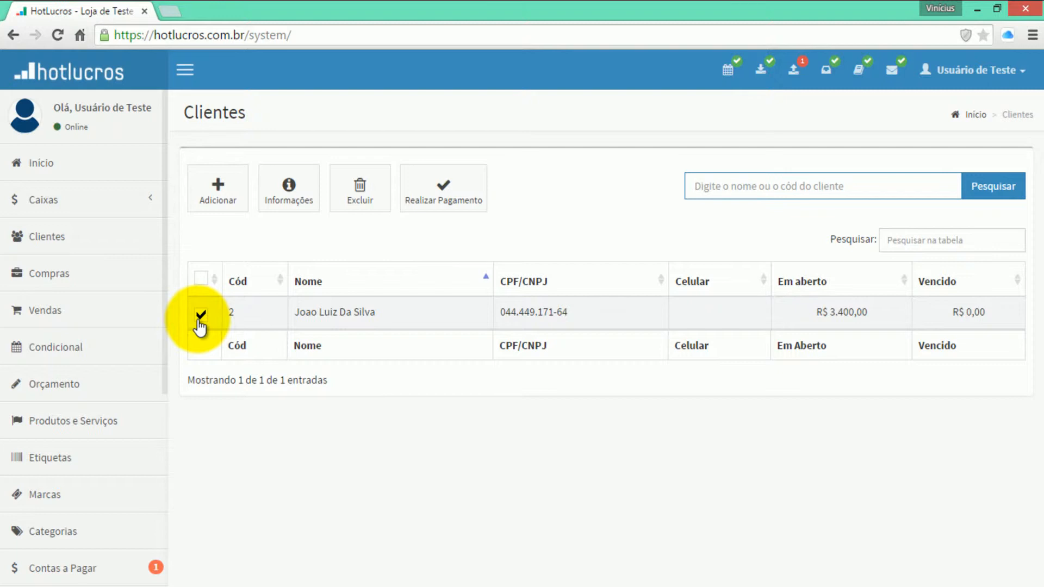
pyautogui.click(200, 322)
pyautogui.click(200, 322)
pyautogui.click(475, 211)
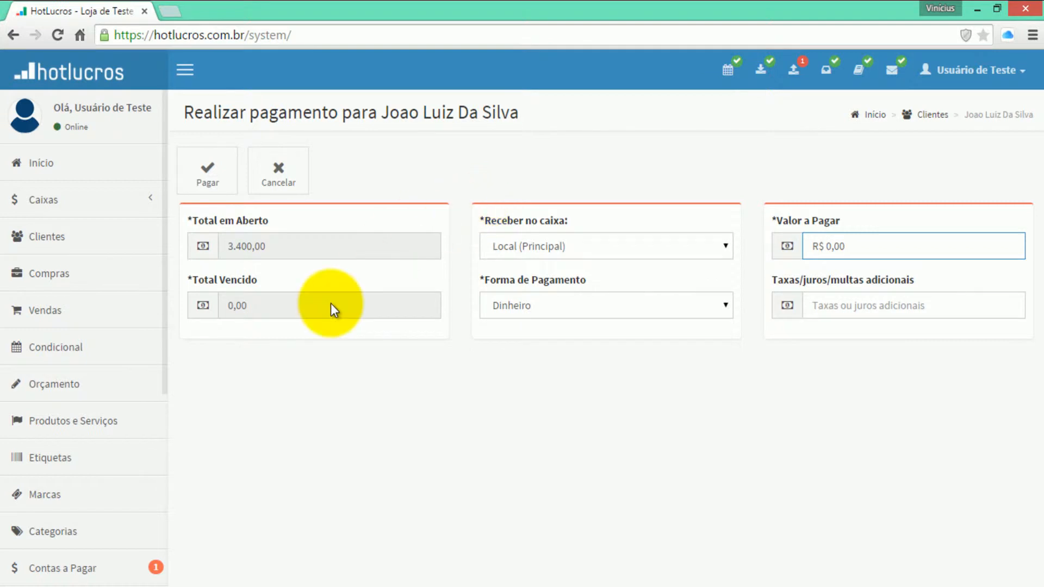
# Step: Review the available receiving registers and set the form of payment to Cartão de Crédito
pyautogui.click(499, 250)
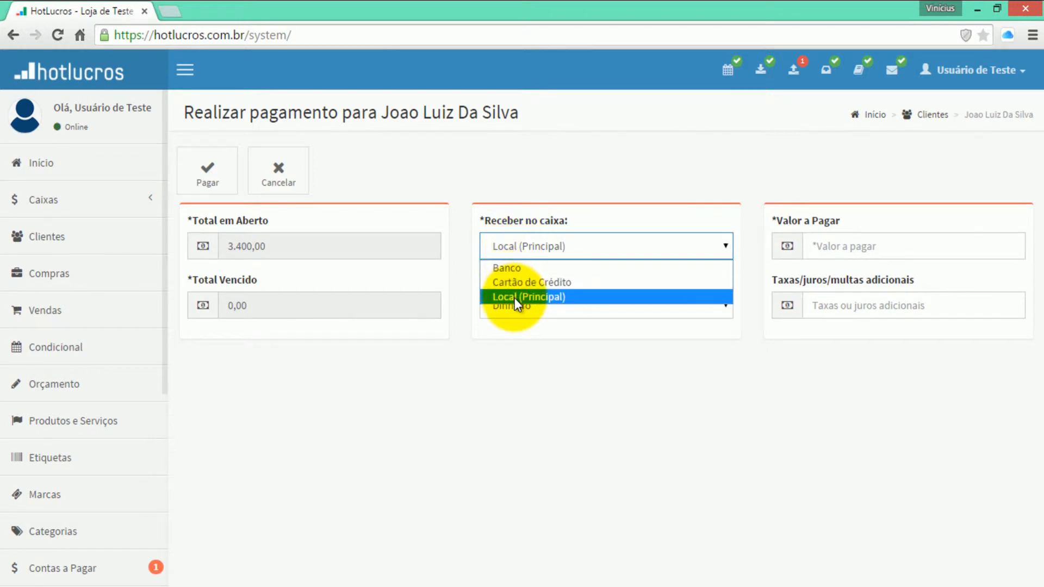
pyautogui.click(522, 193)
pyautogui.click(518, 245)
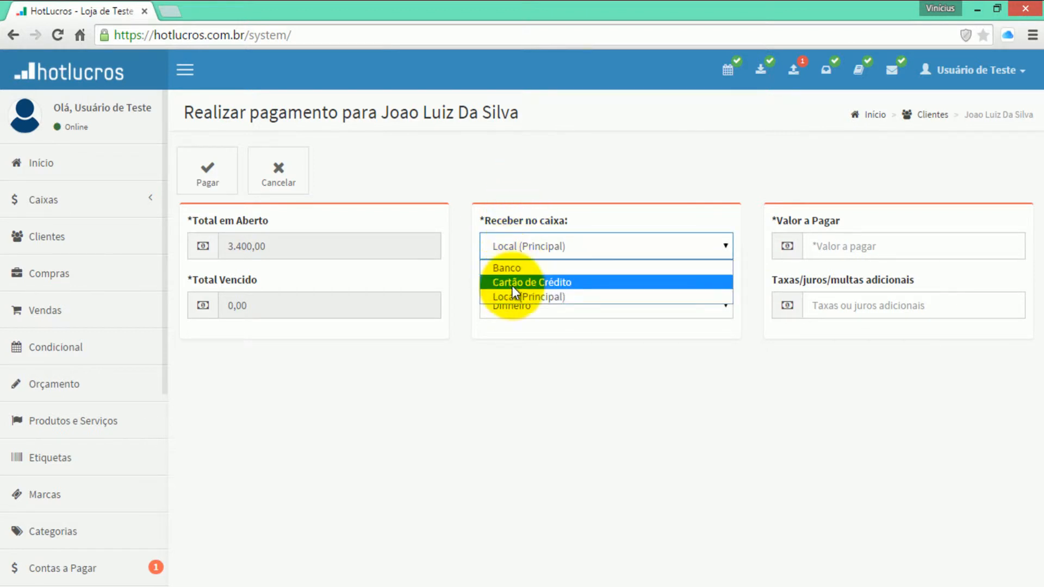
pyautogui.click(520, 211)
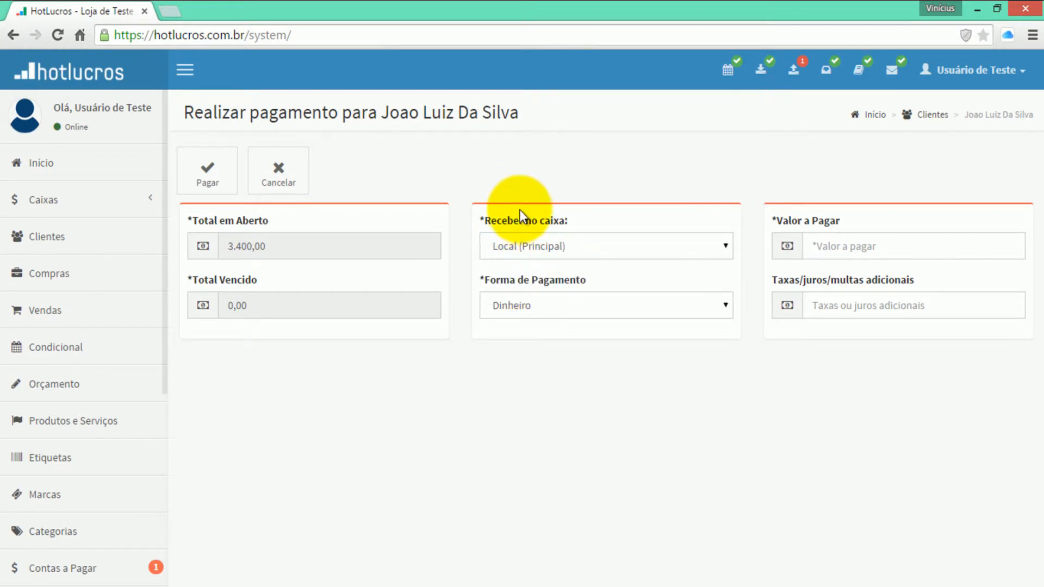
pyautogui.click(516, 302)
pyautogui.click(524, 326)
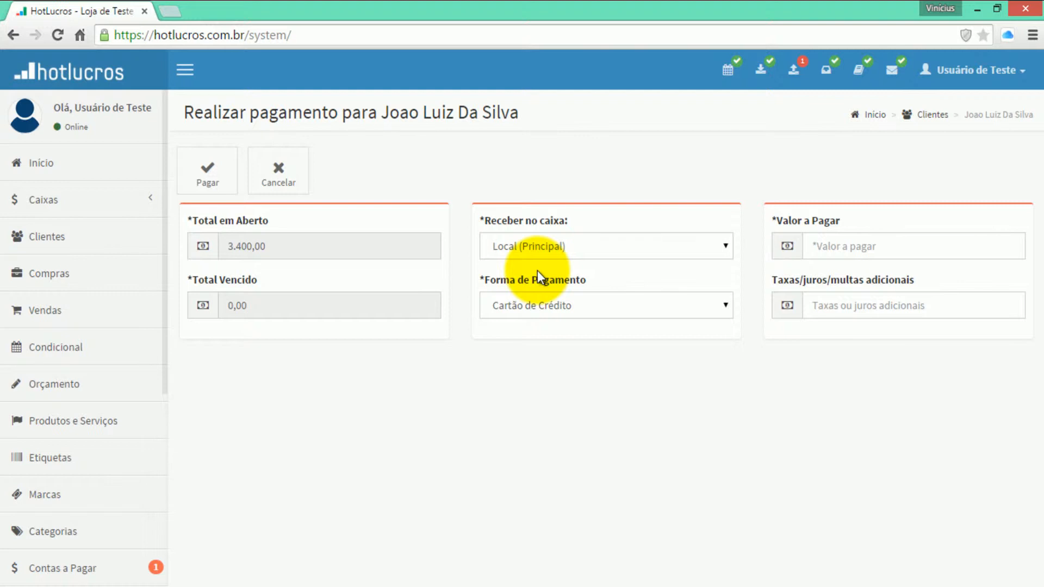
# Step: Set the receiving register to Cartão de Crédito and review the form of payment options
pyautogui.click(536, 252)
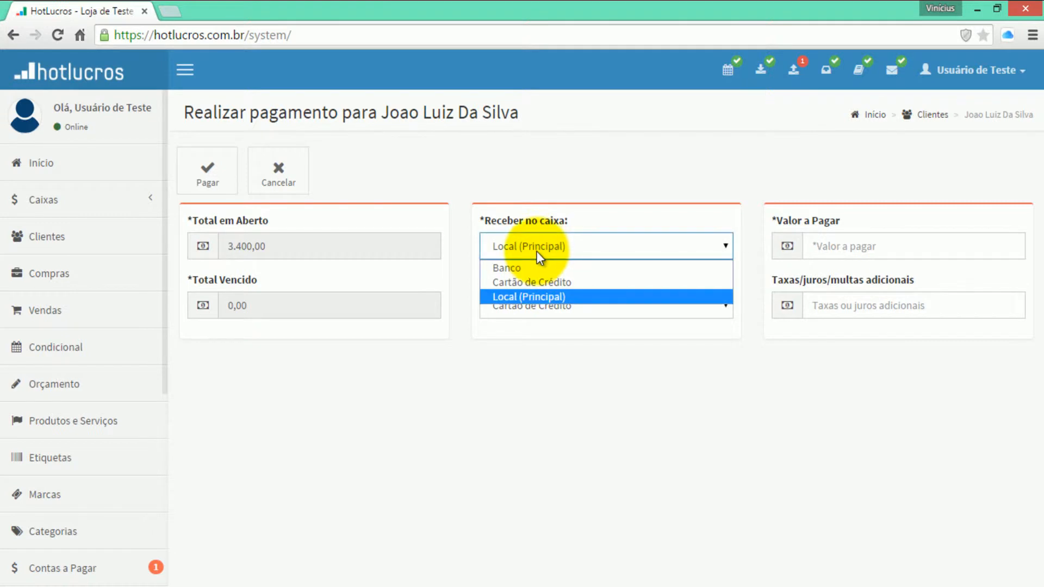
pyautogui.click(528, 277)
pyautogui.click(496, 167)
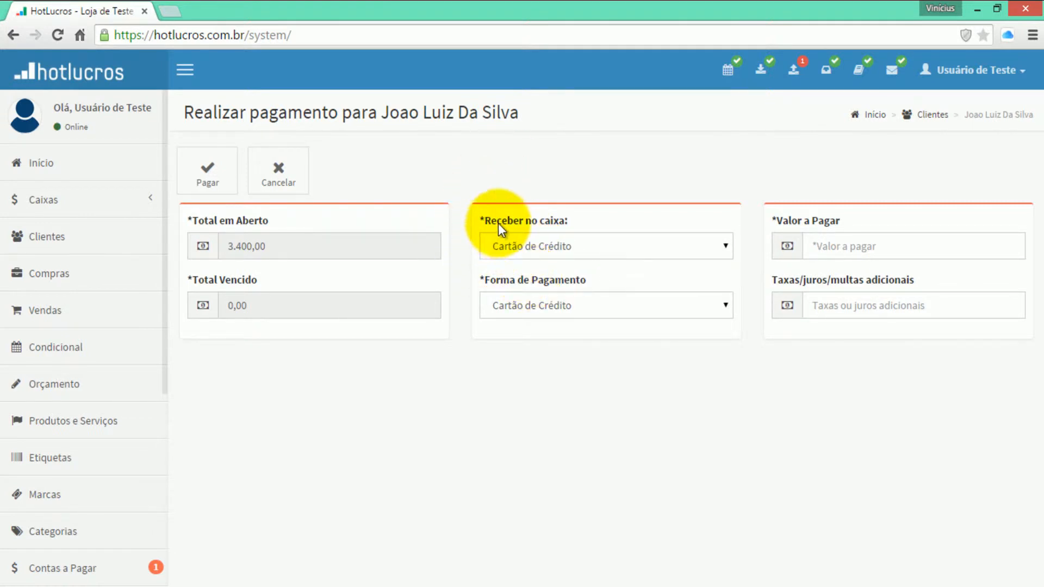
pyautogui.click(509, 246)
pyautogui.click(510, 246)
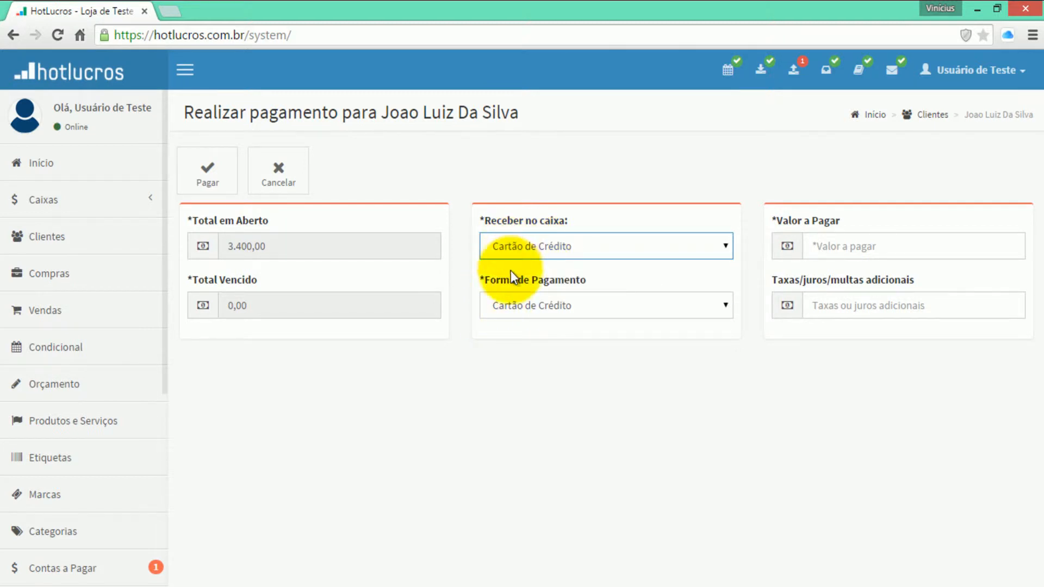
pyautogui.click(518, 300)
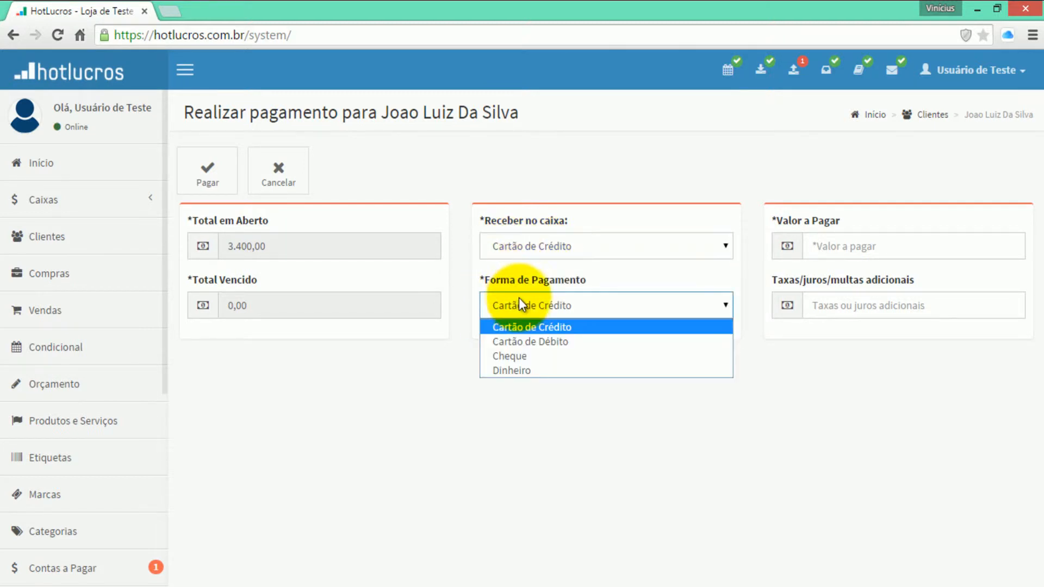
pyautogui.click(538, 166)
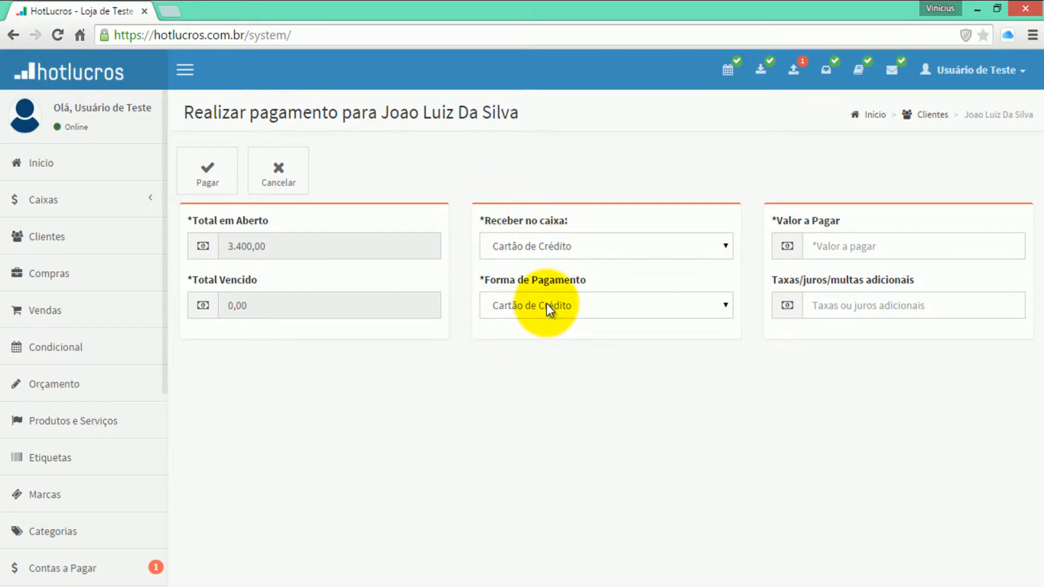
# Step: Pay R$ 425,00 for the customer, view the receipt at page width and cancel printing it
pyautogui.click(810, 248)
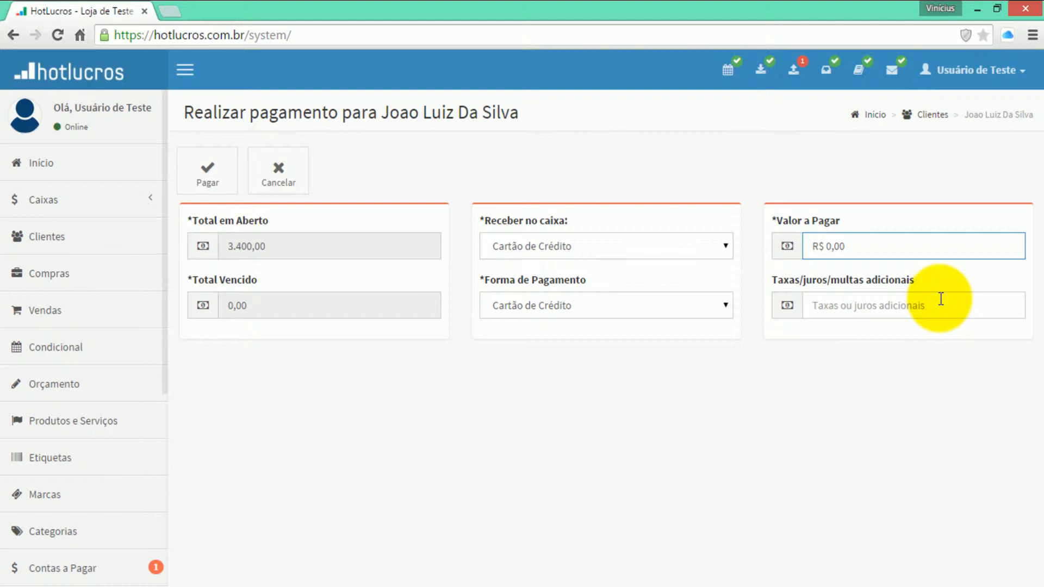
pyautogui.write('425,00')
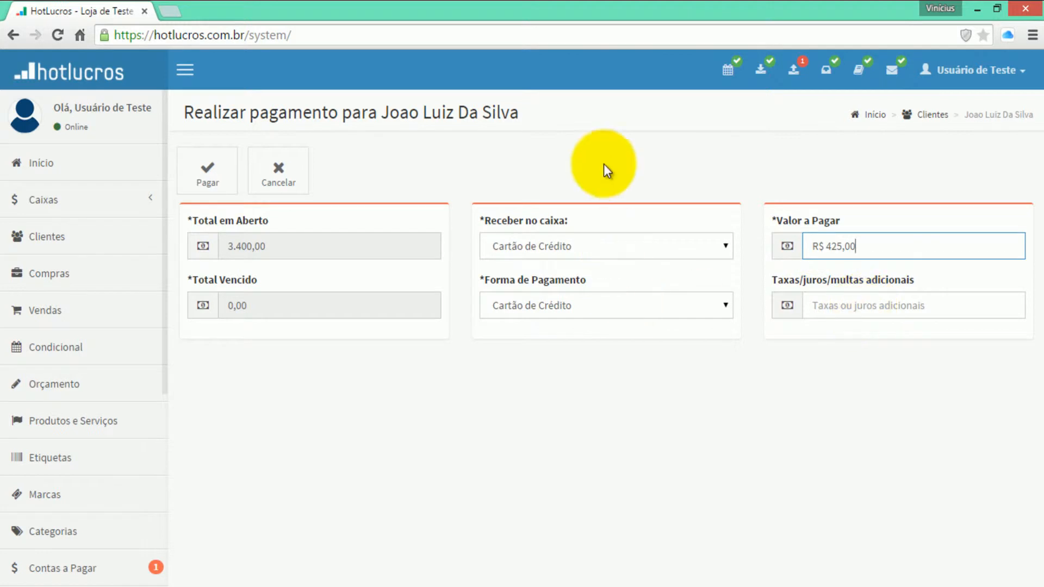
pyautogui.click(206, 168)
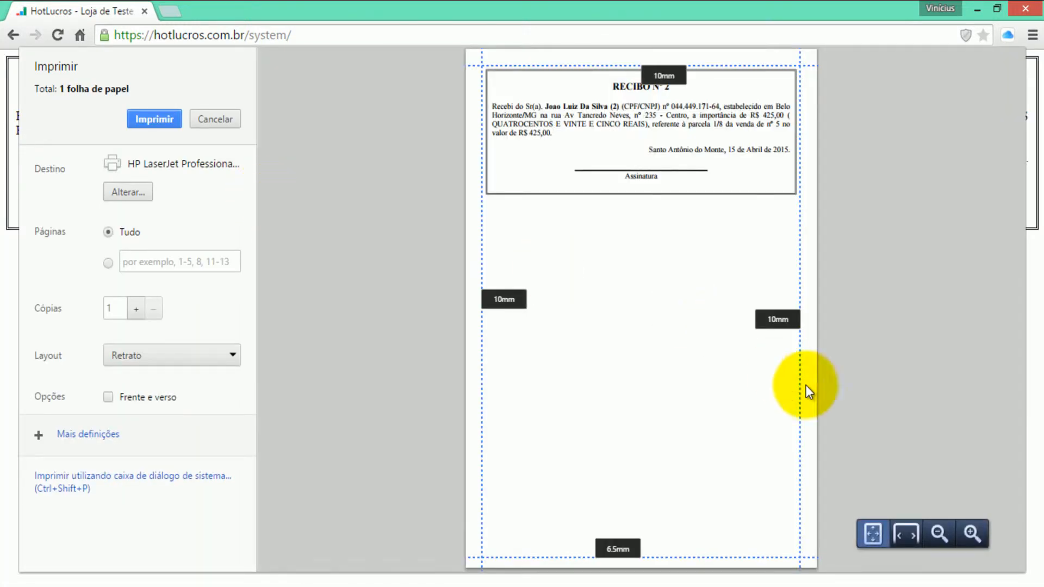
pyautogui.click(903, 533)
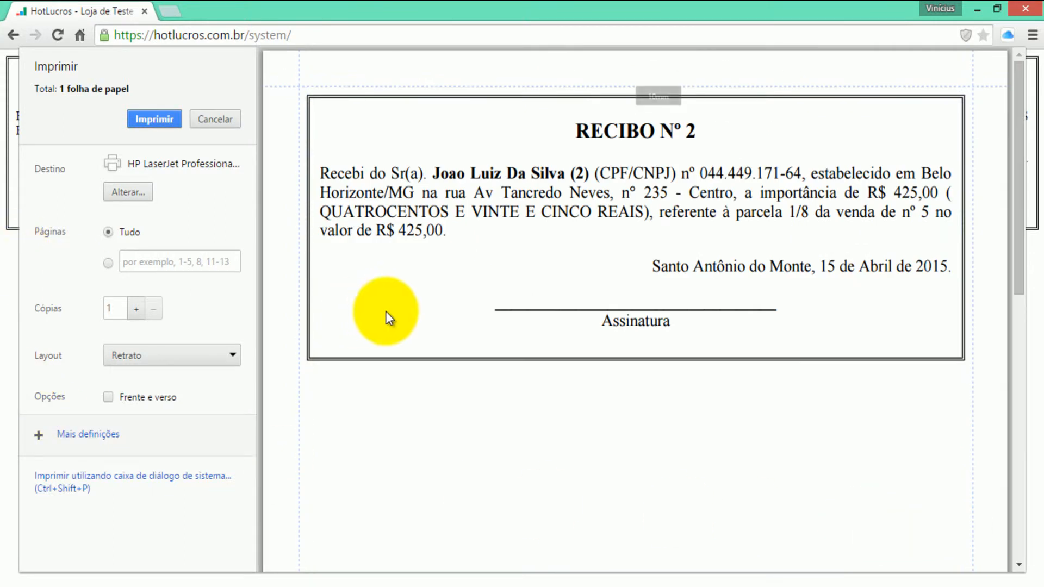
pyautogui.click(213, 118)
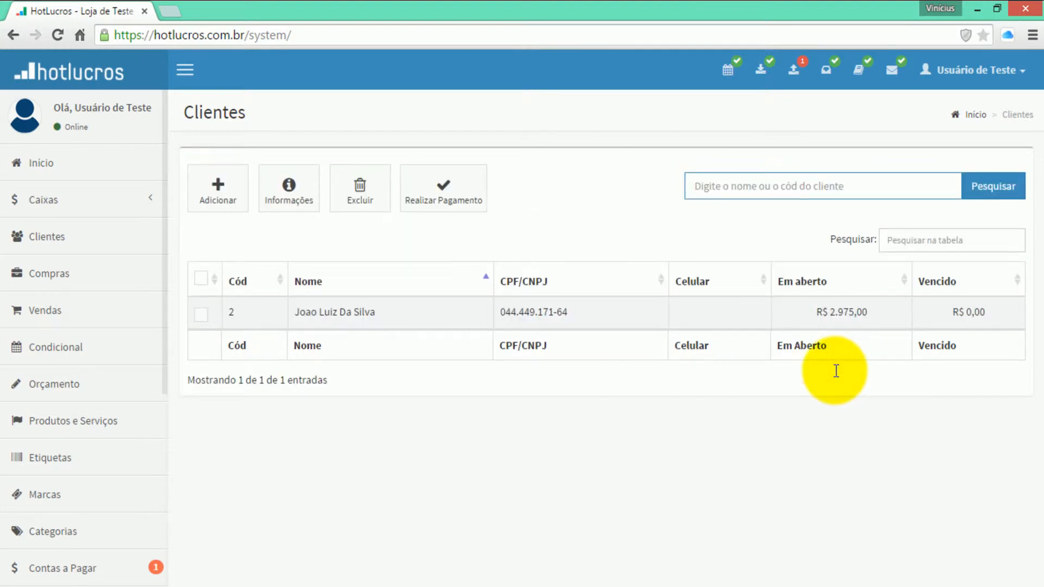
# Step: Show the 15/04/2015 entries of the Cartão de Crédito register
pyautogui.click(17, 197)
pyautogui.click(48, 252)
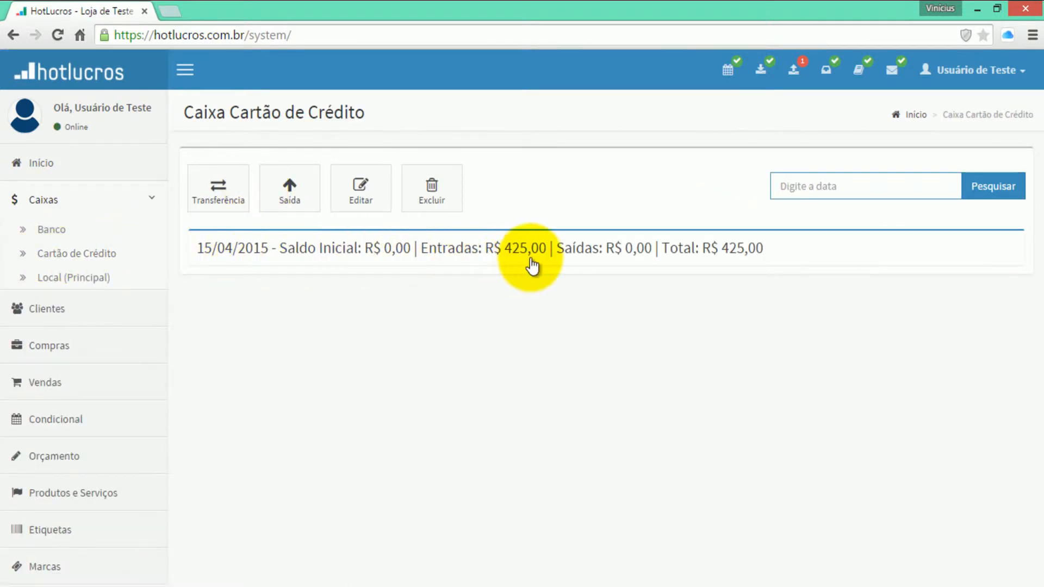
pyautogui.click(466, 247)
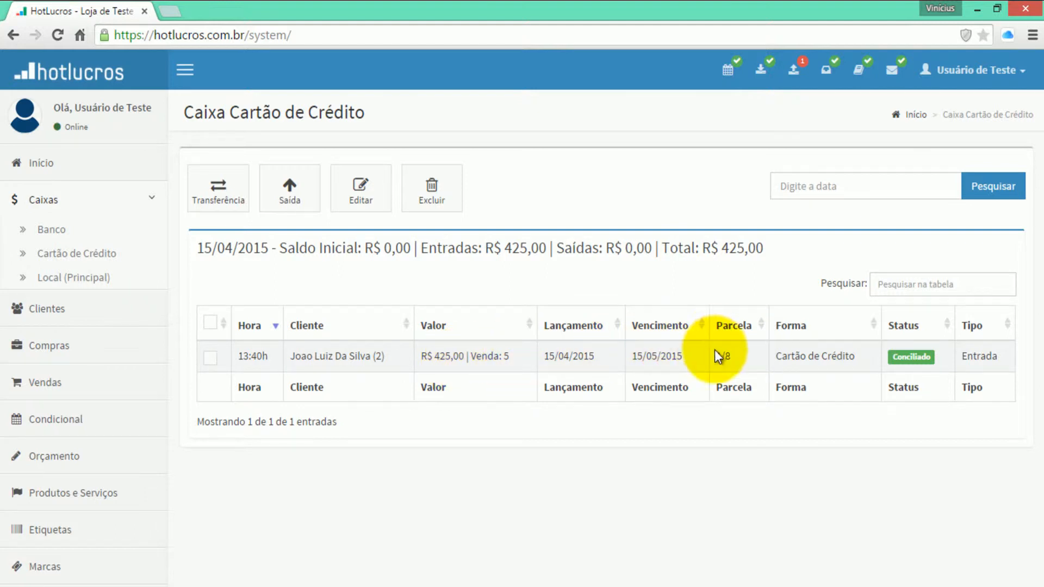
# Step: Find the paying customer by name in Clientes and open the customer's information
pyautogui.click(25, 305)
pyautogui.write('jo')
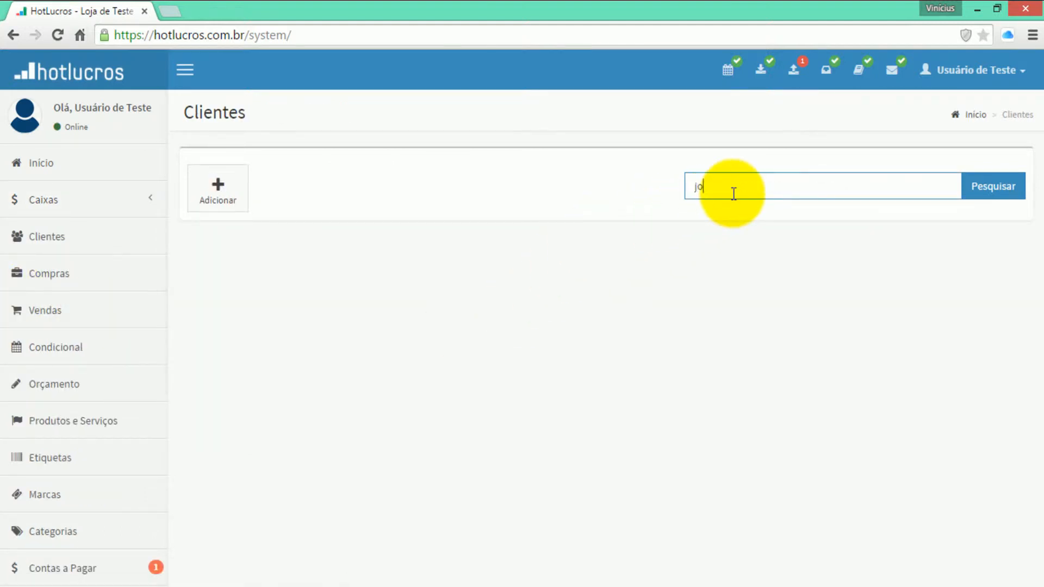
pyautogui.write('ão luiz')
pyautogui.press('Return')
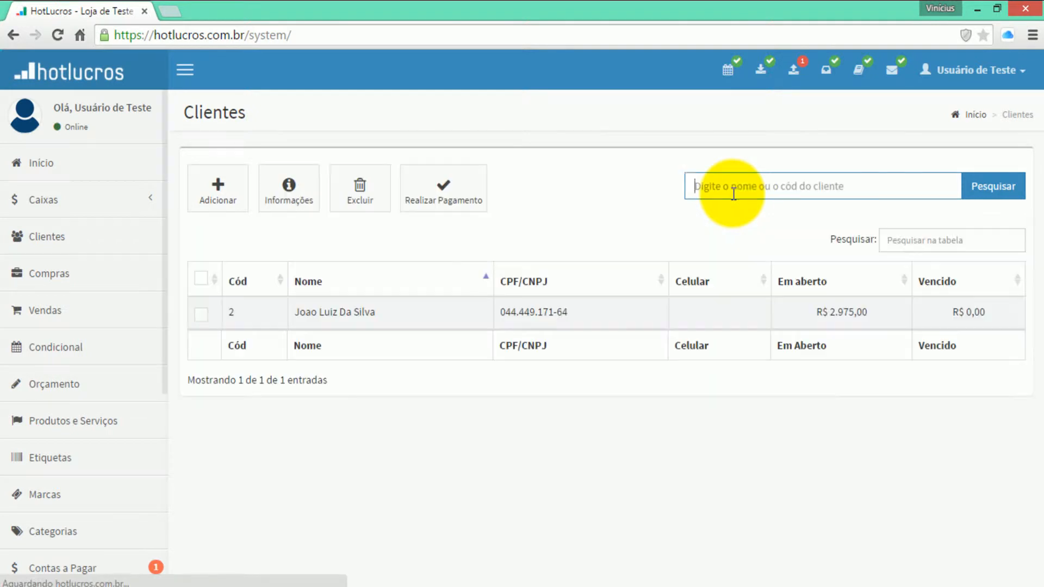
pyautogui.click(201, 314)
pyautogui.click(286, 206)
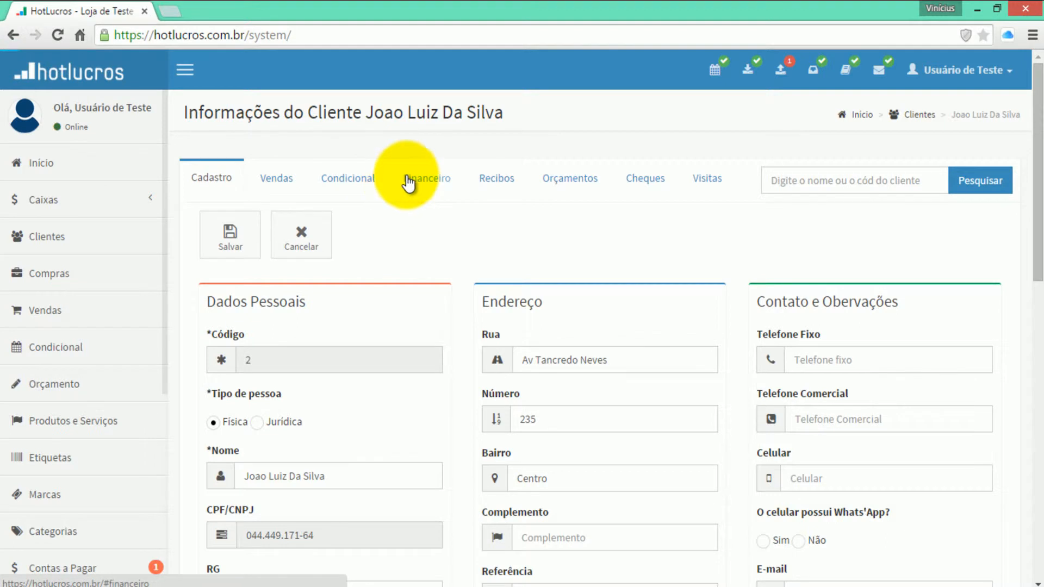
# Step: Check the installment statuses of Venda #5 in the customer's Financeiro records and view the customer's visit history
pyautogui.click(409, 180)
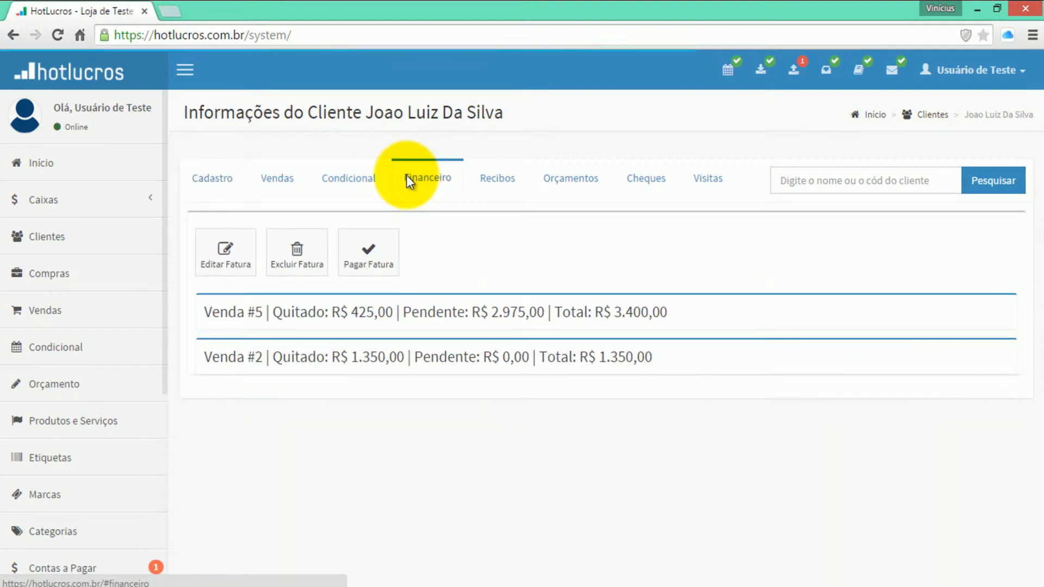
pyautogui.click(304, 316)
pyautogui.scroll(-3, 322, 304)
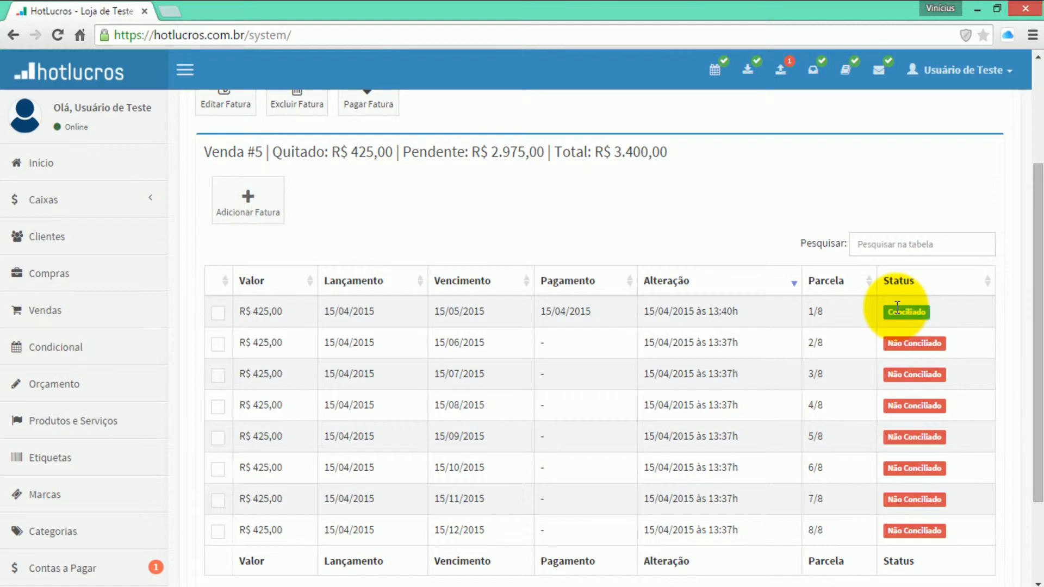
pyautogui.scroll(2, 897, 307)
pyautogui.scroll(2, 719, 198)
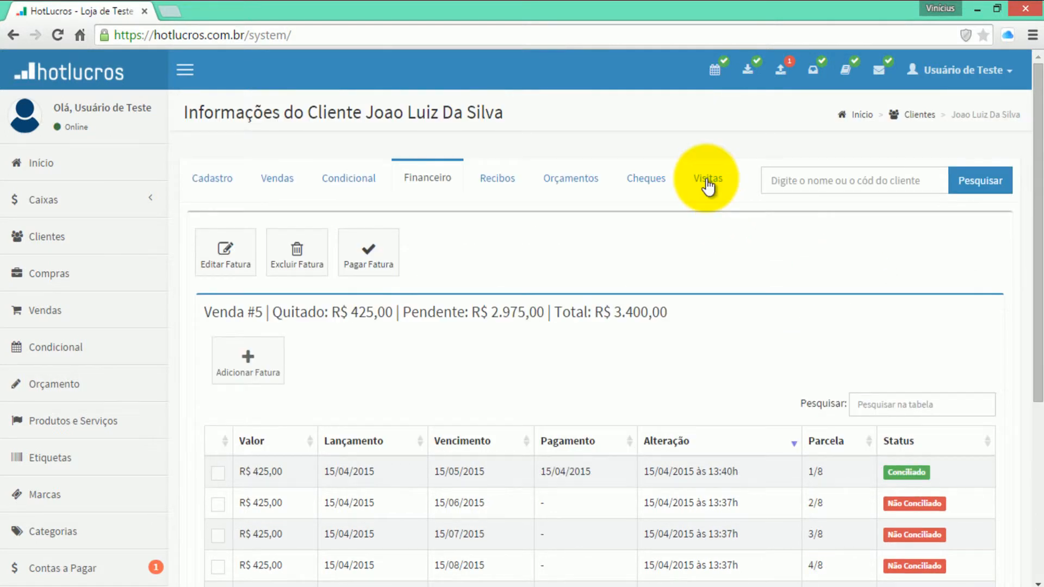
pyautogui.click(707, 180)
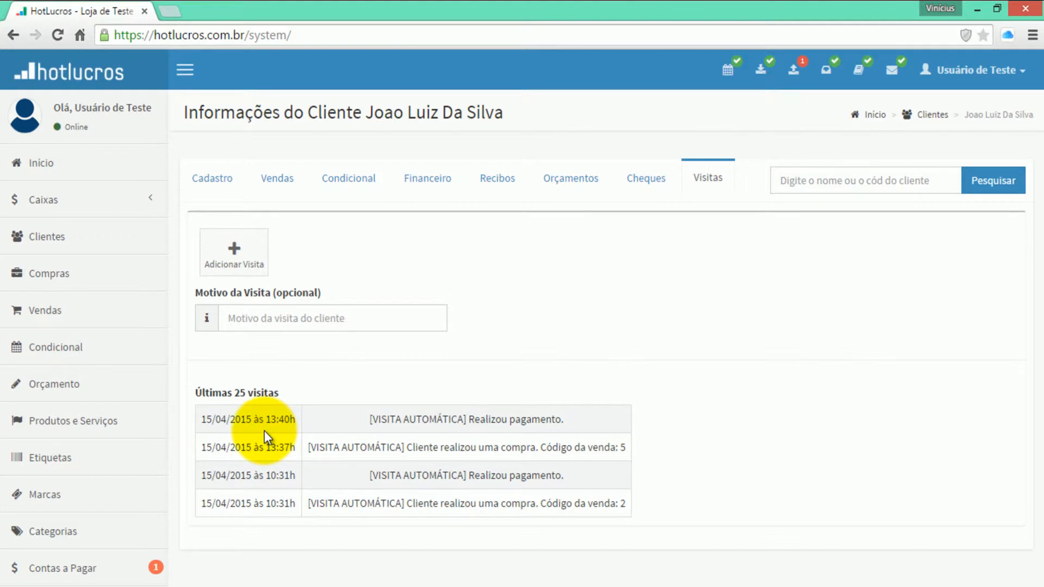
# Step: Search Clientes for the same customer by name again and start another payment
pyautogui.click(49, 235)
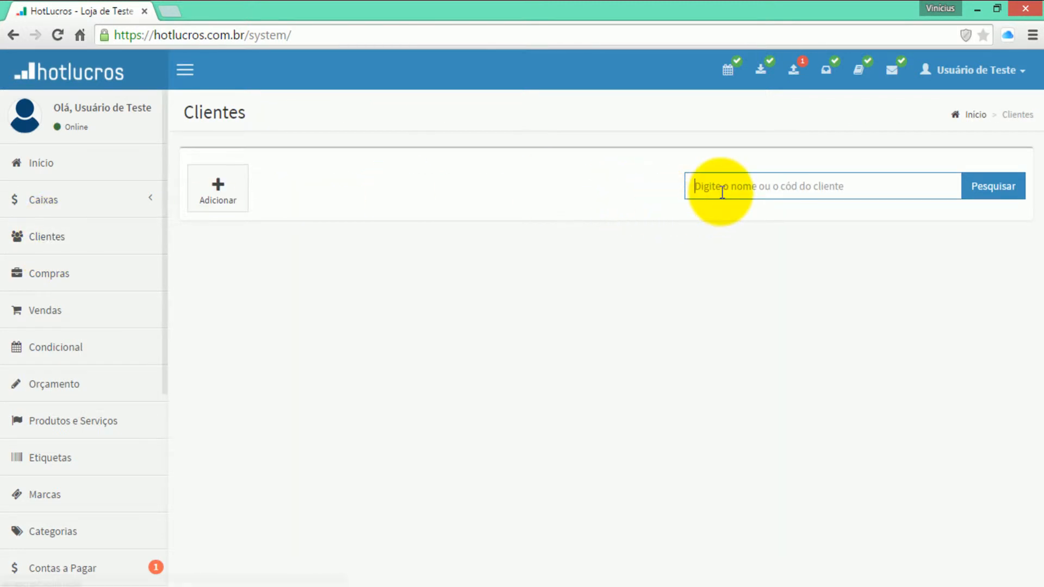
pyautogui.write('Joao')
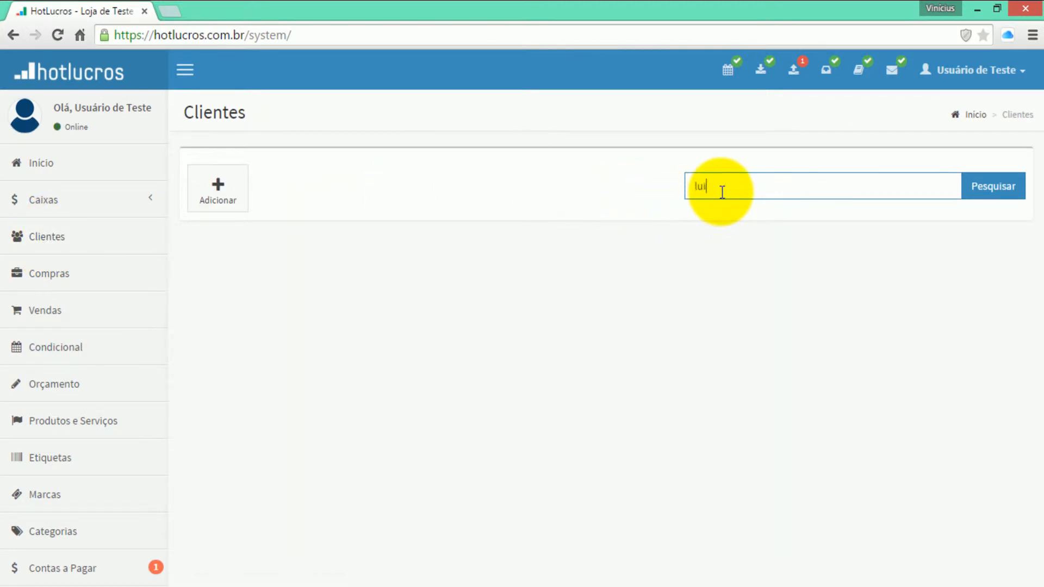
pyautogui.press('Return')
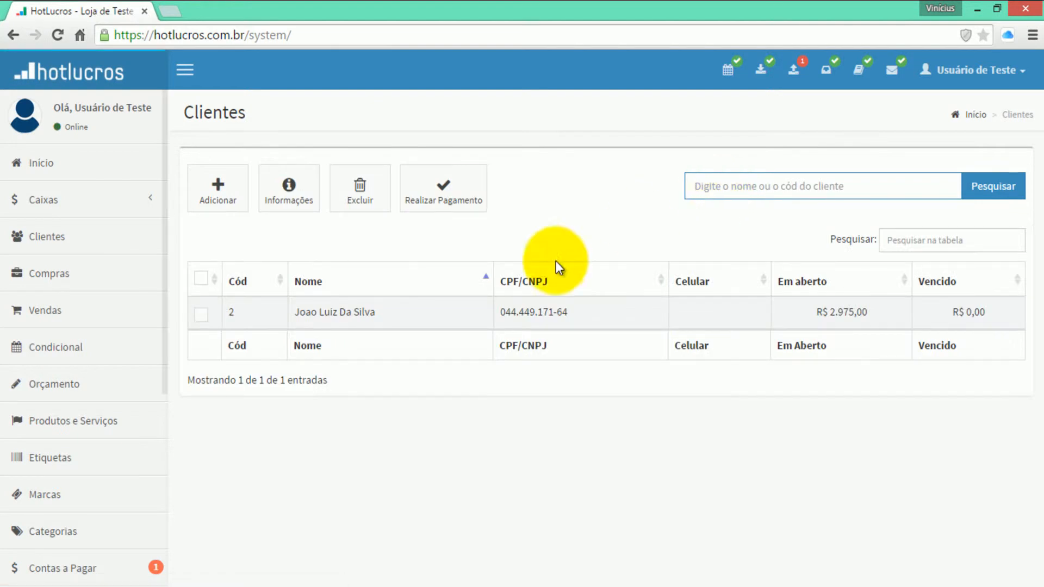
pyautogui.click(201, 314)
pyautogui.click(444, 198)
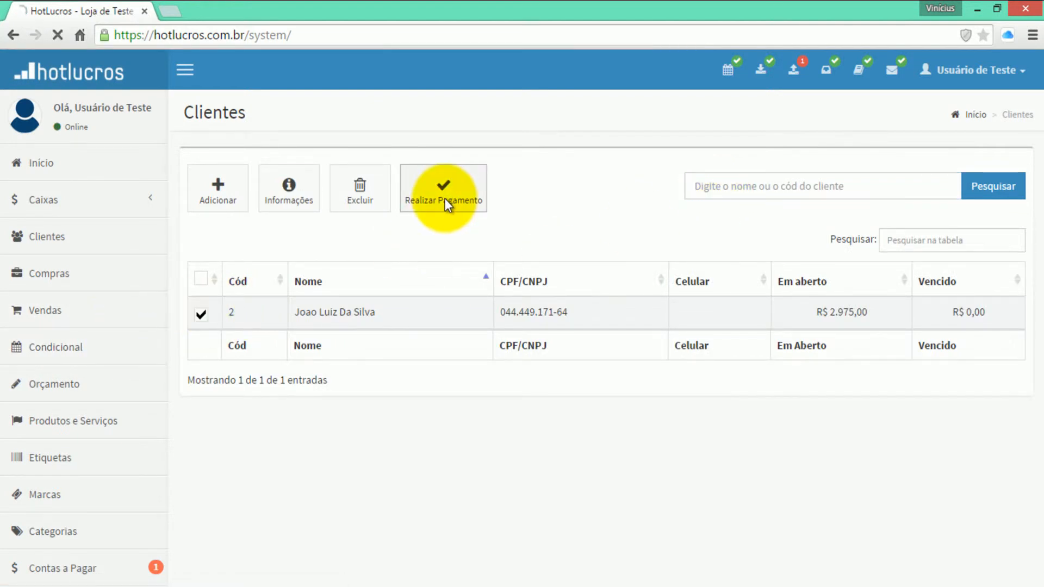
# Step: Pay R$ 200,00 in Dinheiro into the Local (Principal) register and cancel printing the receipt
pyautogui.write('20000')
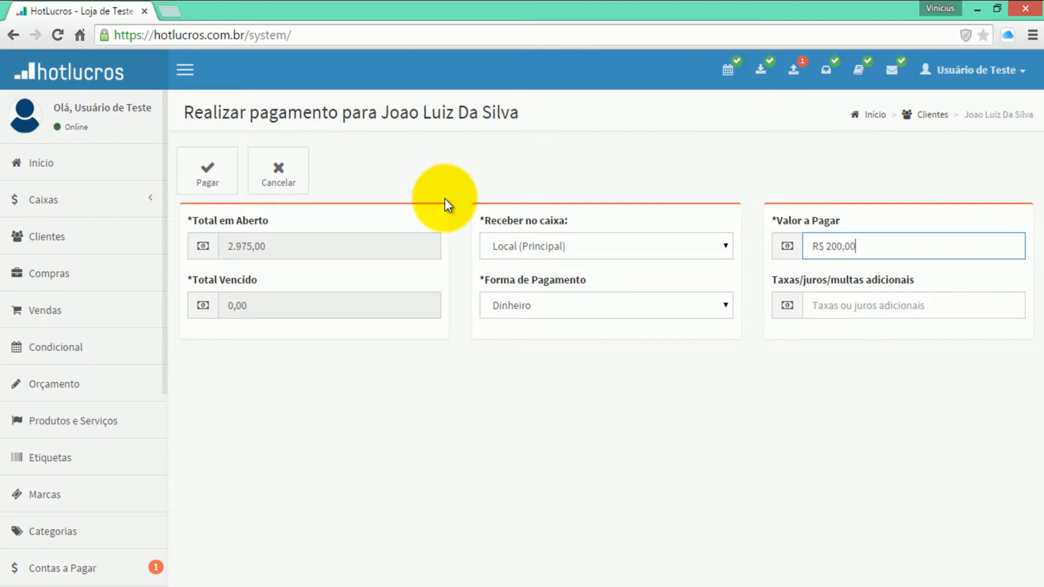
pyautogui.click(198, 187)
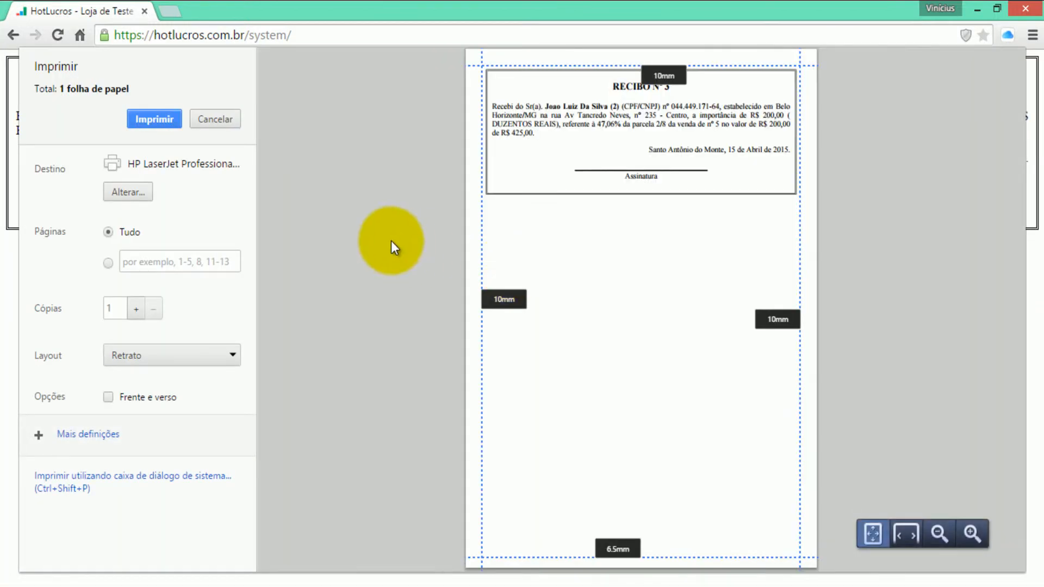
pyautogui.click(220, 123)
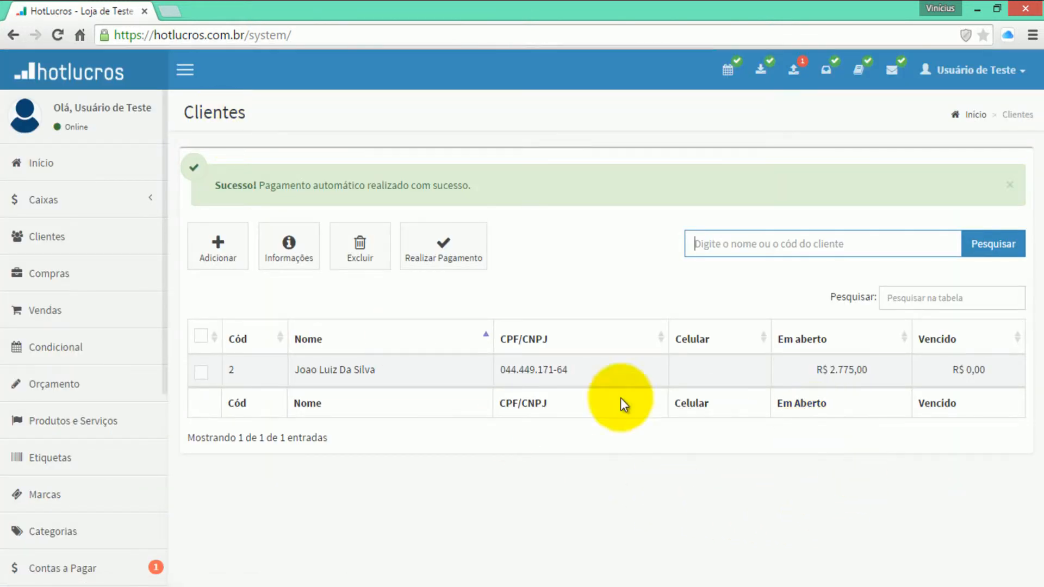
# Step: Review the day's entries in the Local (Principal) register
pyautogui.click(93, 209)
pyautogui.click(66, 282)
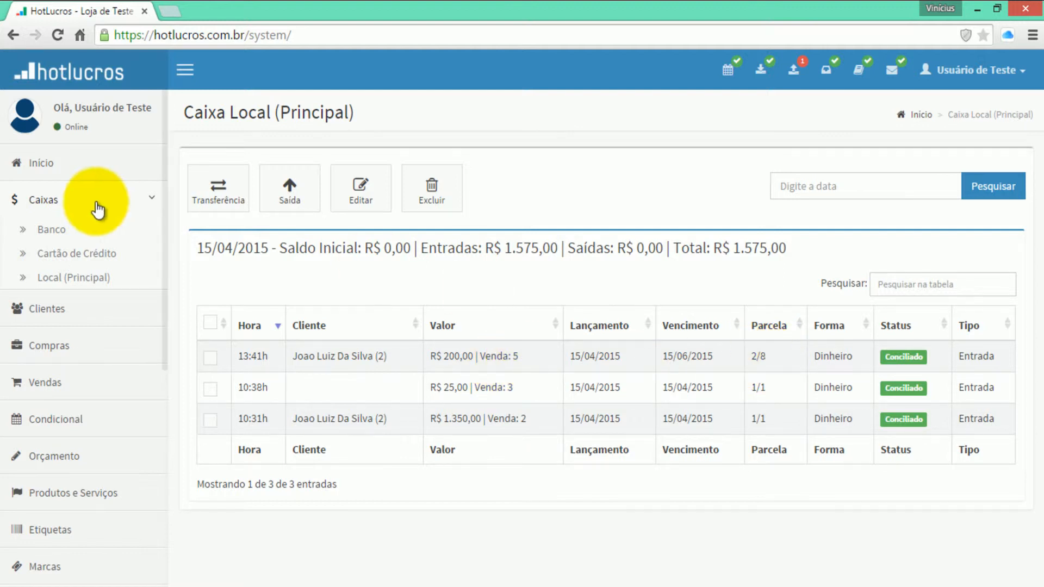
# Step: Find the paying customer by name in Clientes and open the customer's information
pyautogui.click(55, 309)
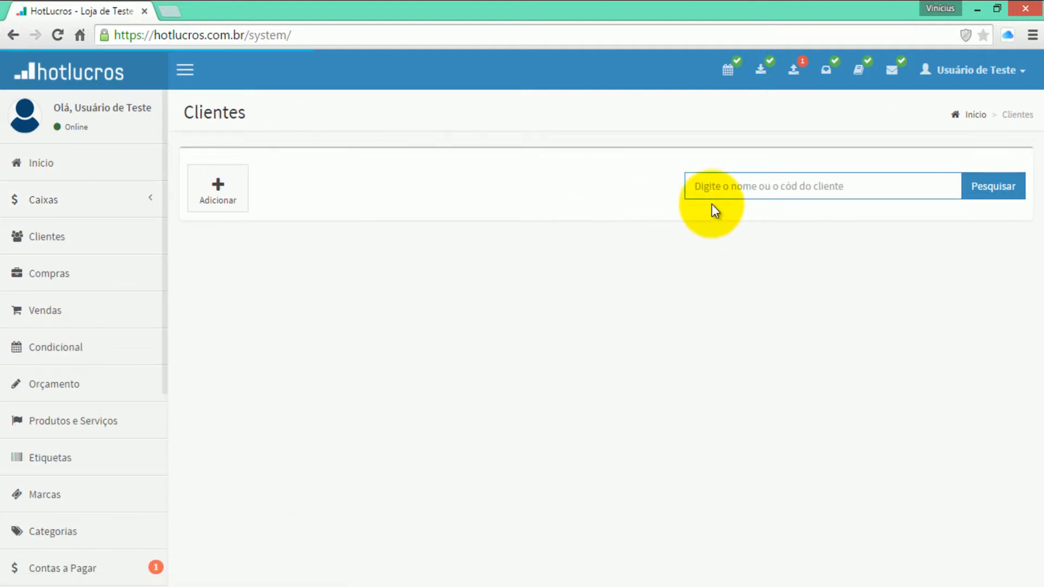
pyautogui.write('joão luiz')
pyautogui.press('Return')
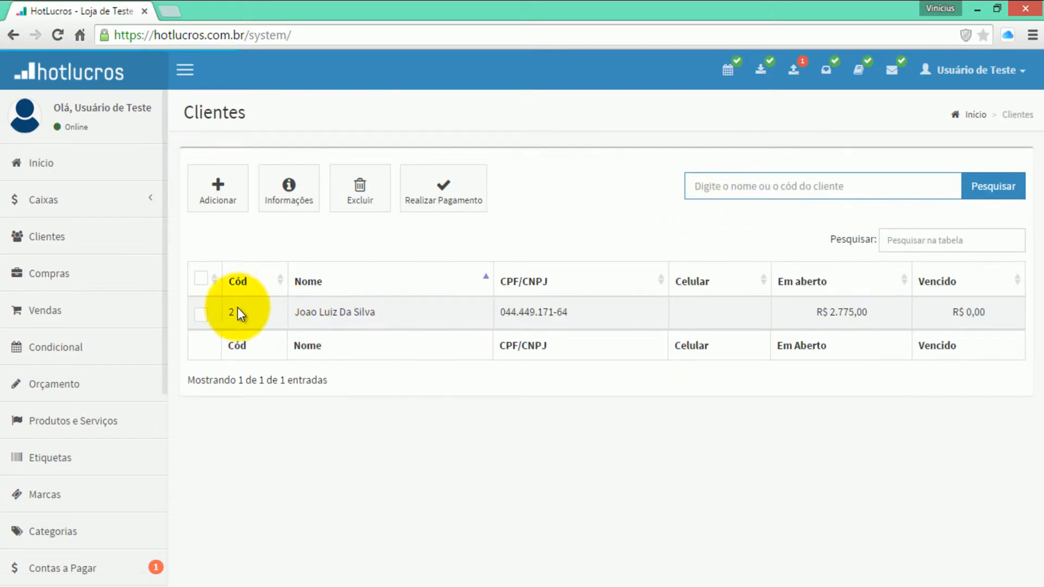
pyautogui.click(201, 314)
pyautogui.click(287, 190)
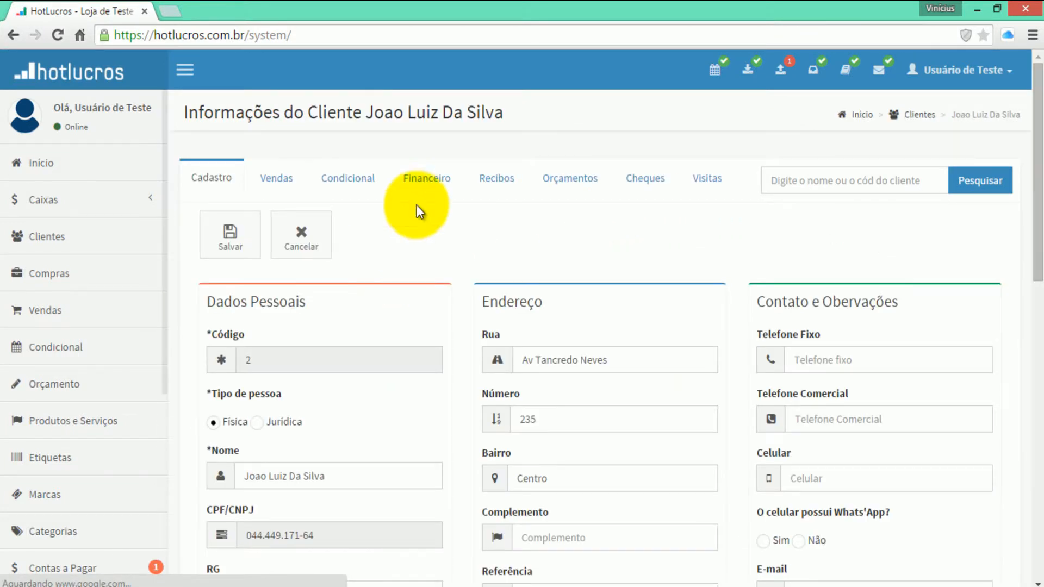
# Step: Examine the paid and outstanding portions of installment 2/8 of Venda #5 in the customer's Financeiro records, including its due date
pyautogui.click(422, 180)
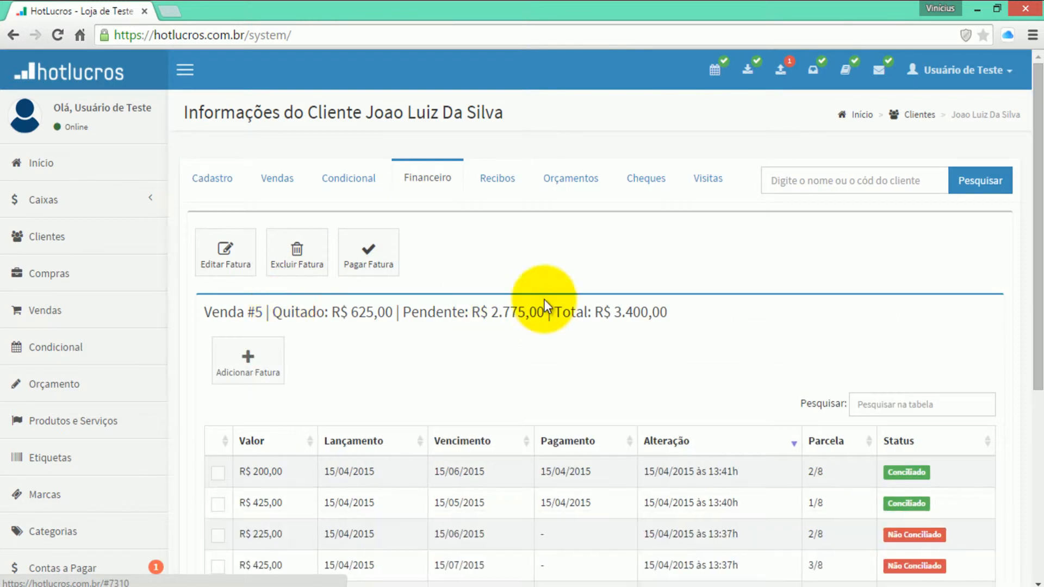
pyautogui.scroll(-3, 618, 302)
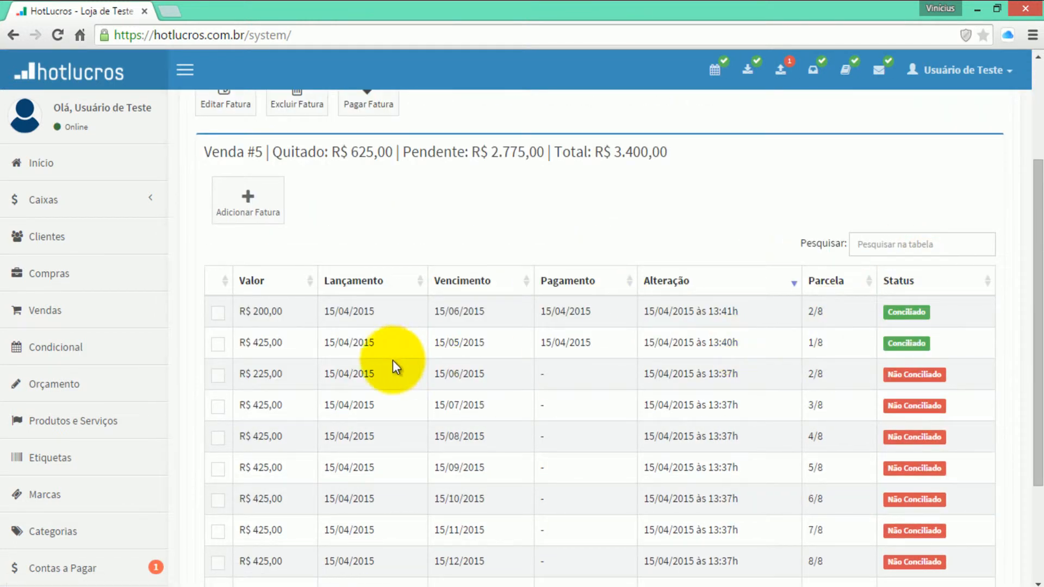
pyautogui.moveTo(785, 373); pyautogui.dragTo(260, 375)
pyautogui.click(824, 372)
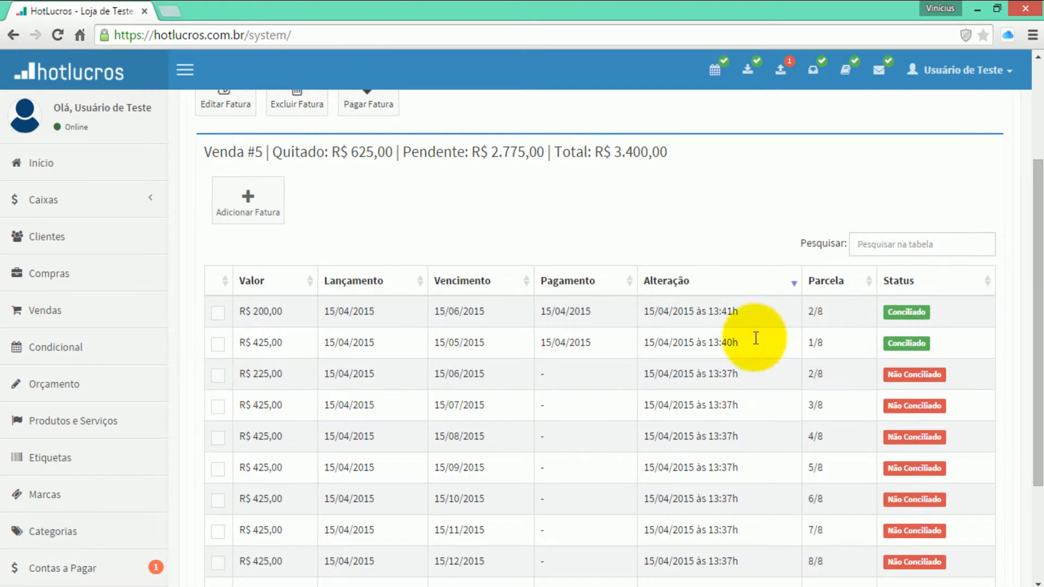
pyautogui.moveTo(264, 311); pyautogui.dragTo(277, 311)
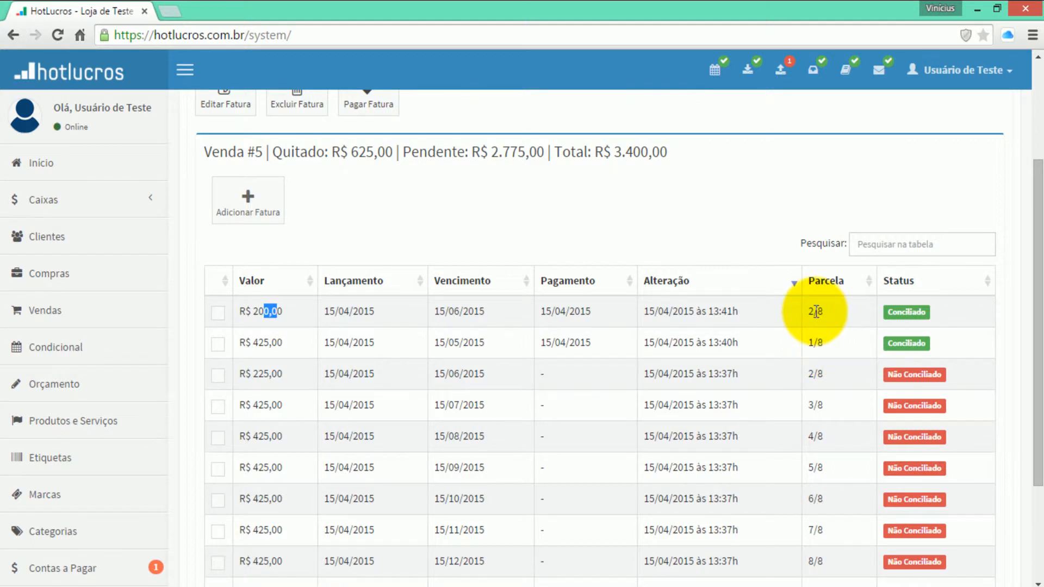
pyautogui.click(903, 326)
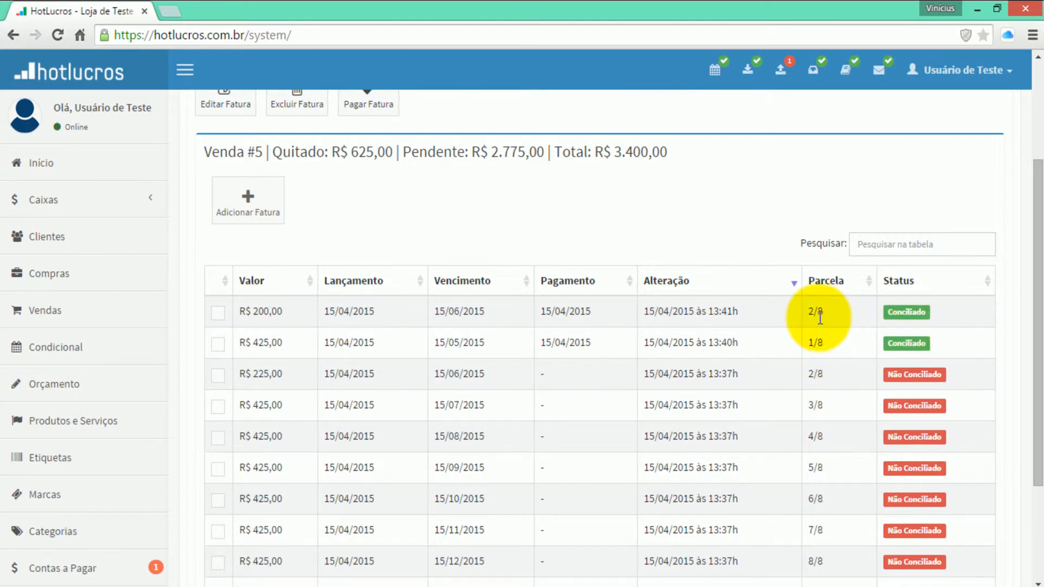
pyautogui.doubleClick(254, 372)
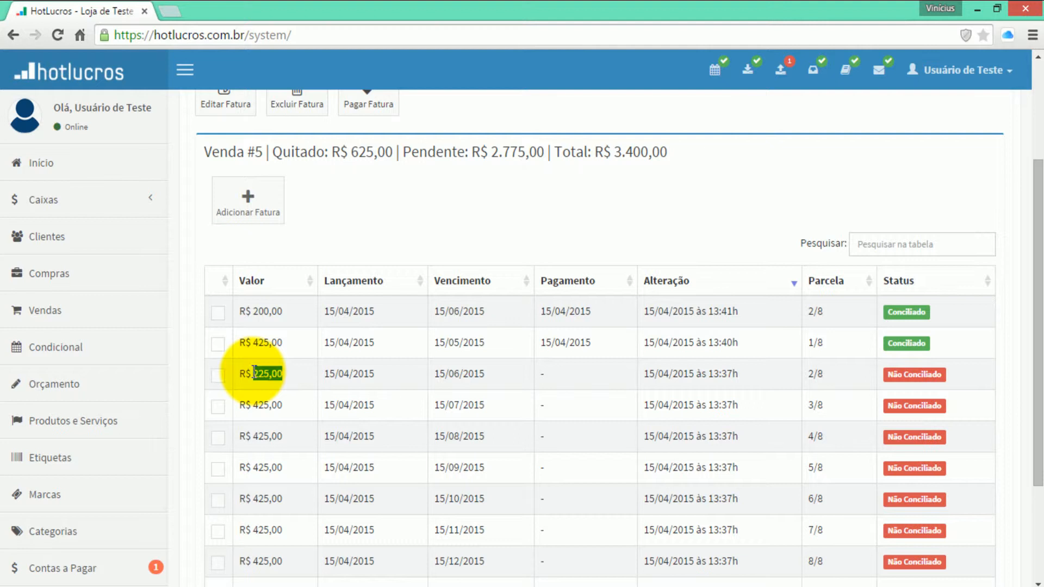
pyautogui.click(455, 239)
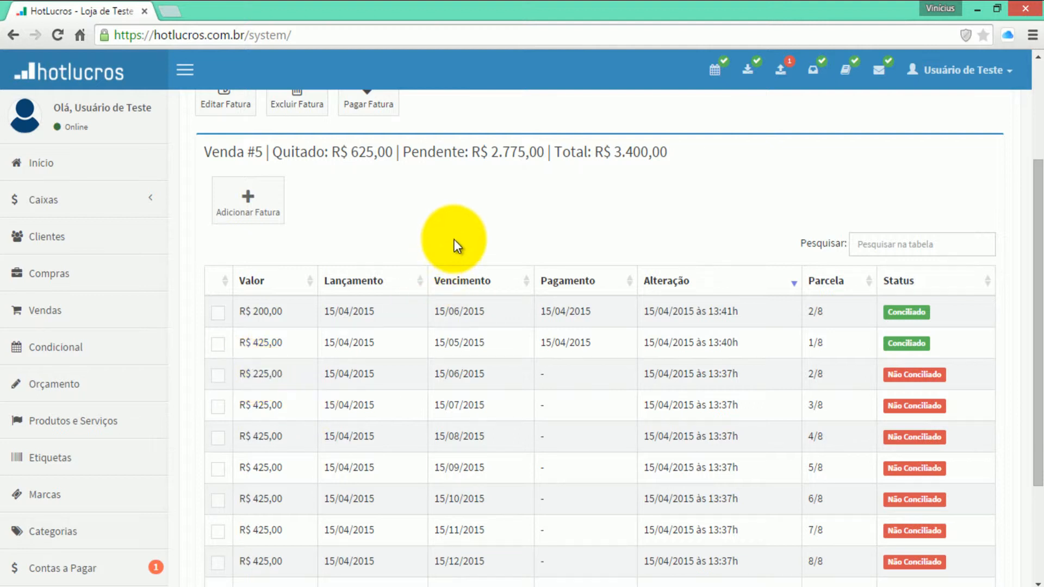
pyautogui.doubleClick(442, 373)
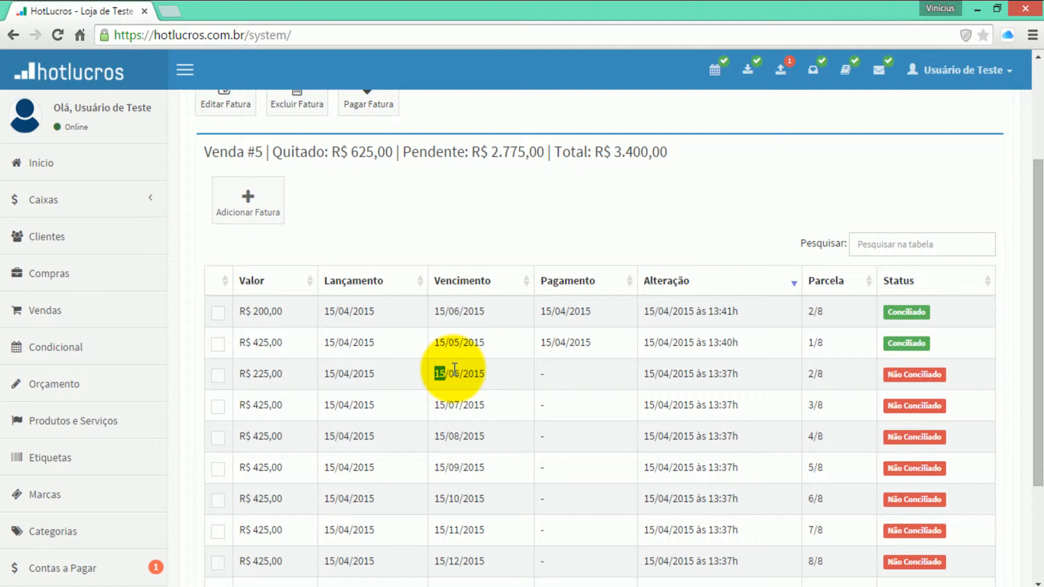
pyautogui.click(218, 374)
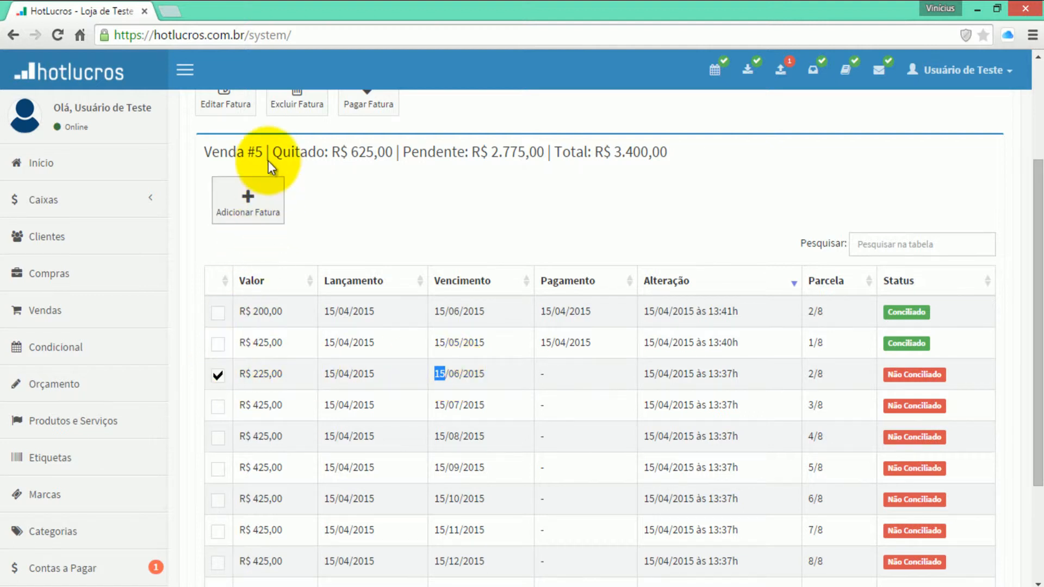
pyautogui.scroll(2, 266, 162)
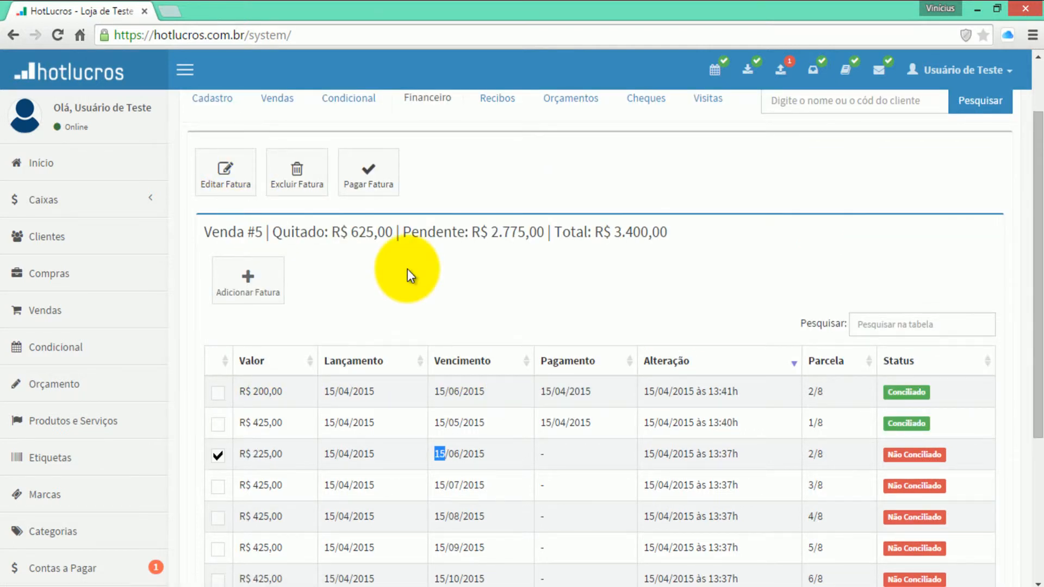
pyautogui.click(218, 454)
pyautogui.click(321, 289)
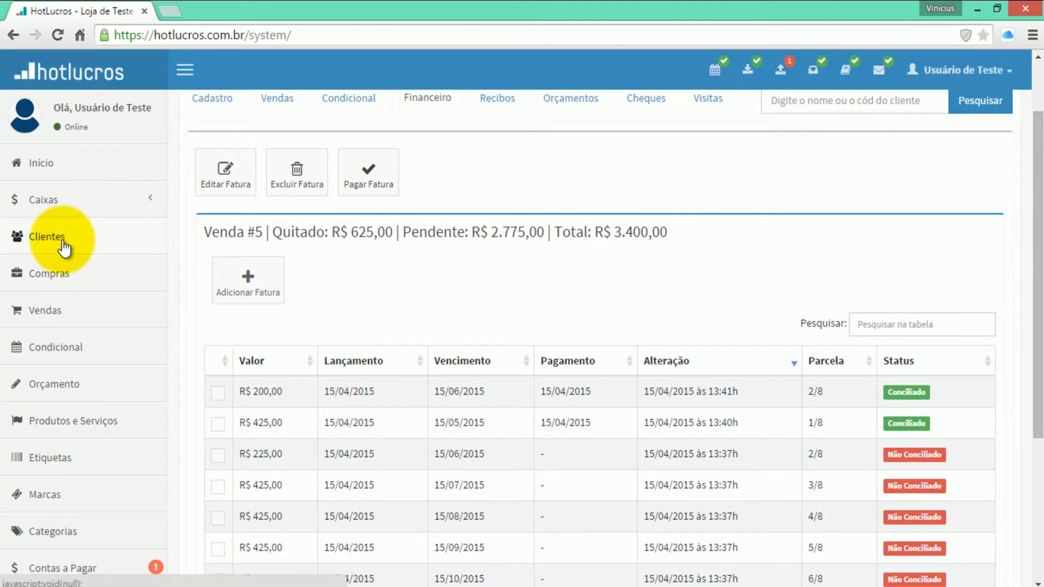
# Step: Search Clientes for the same customer by first name
pyautogui.click(63, 247)
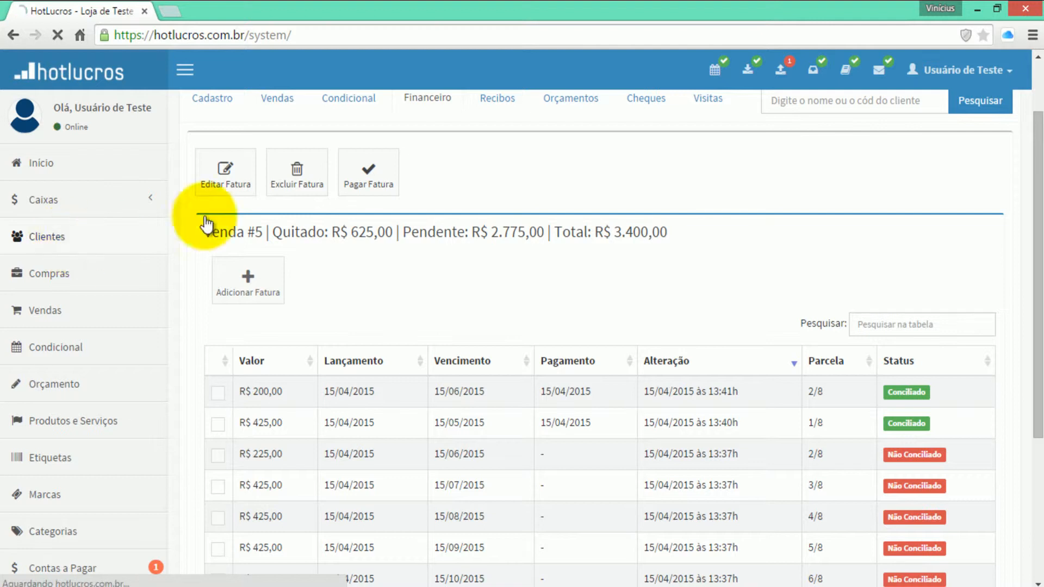
pyautogui.click(720, 196)
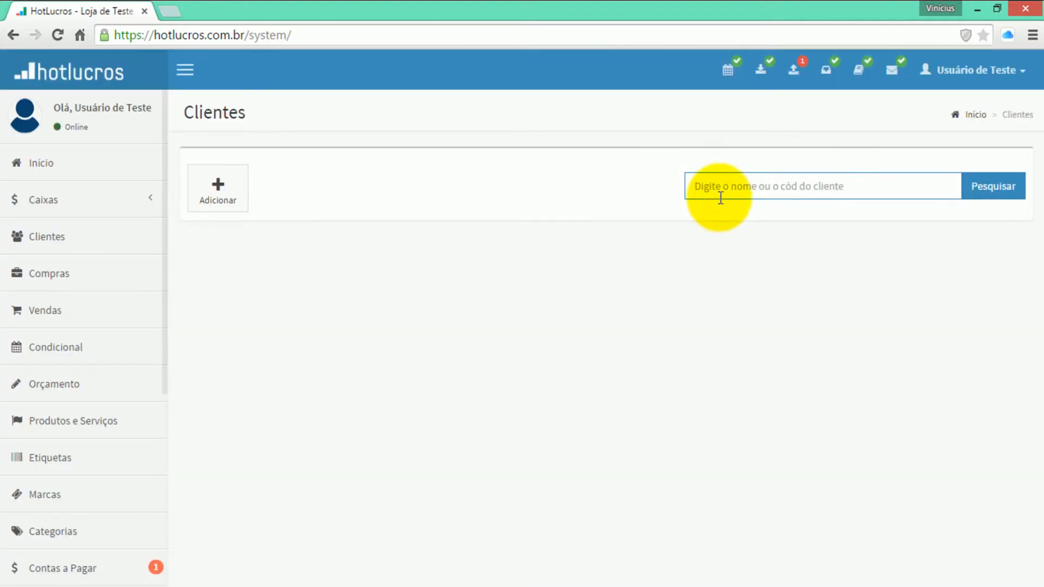
pyautogui.write('Joao')
pyautogui.press('Return')
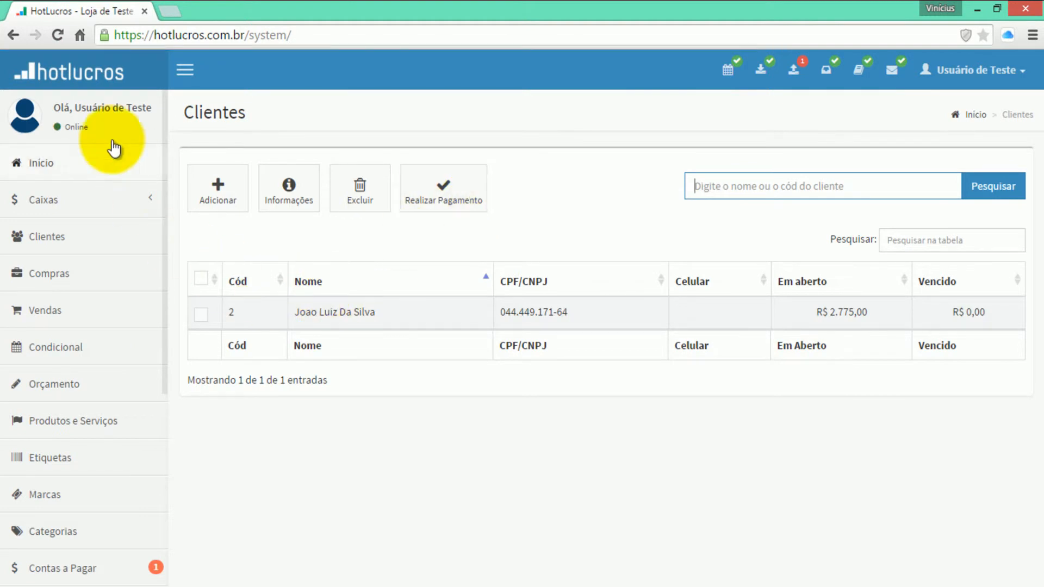
# Step: Select sale 5 in Vendas and start a payment for it
pyautogui.click(70, 307)
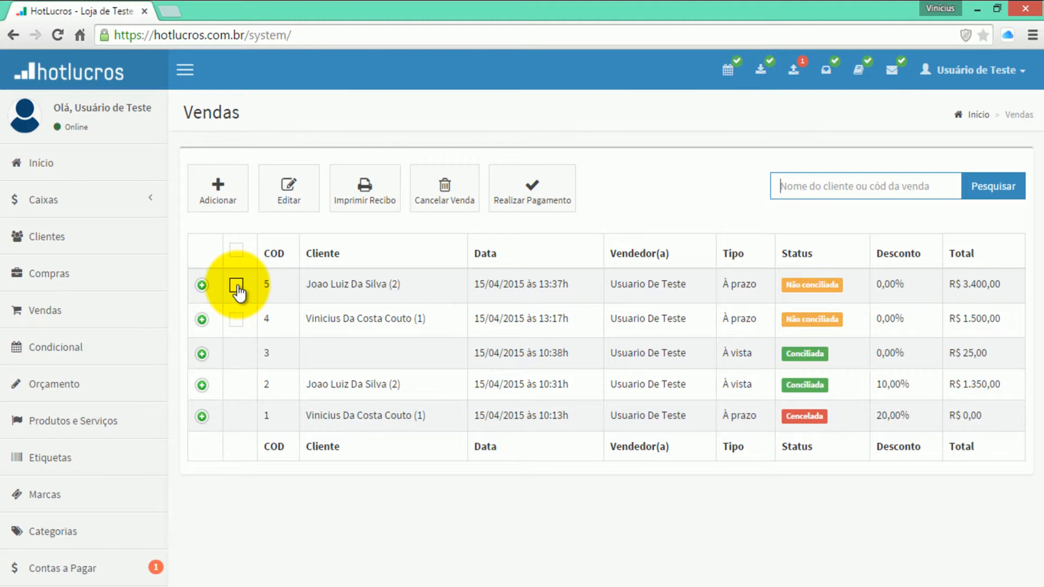
pyautogui.click(236, 285)
pyautogui.click(529, 215)
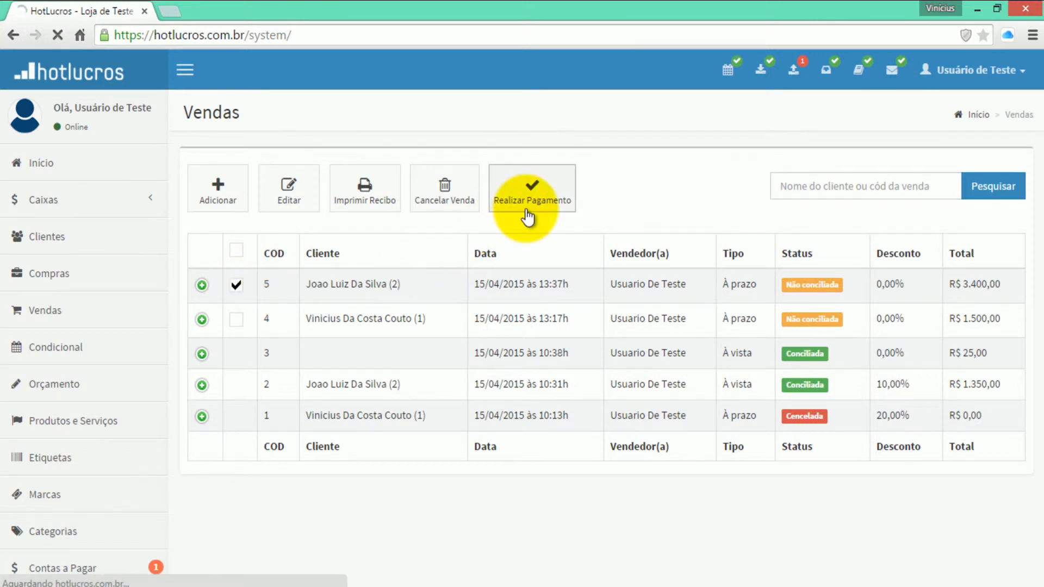
# Step: Open the customer's information from Clientes and show the installments of Venda #5 in Financeiro
pyautogui.click(281, 189)
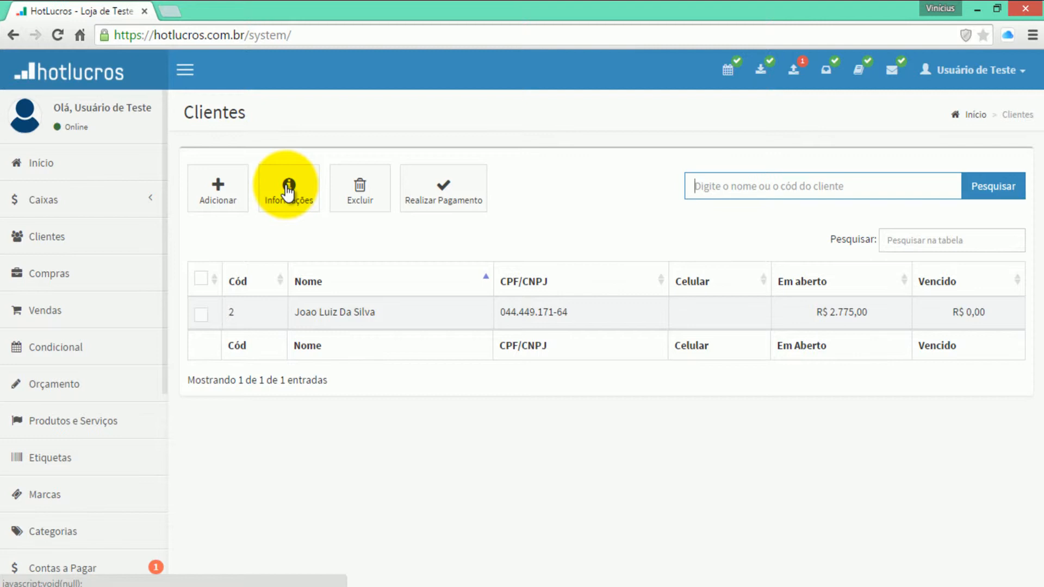
pyautogui.click(202, 314)
pyautogui.click(269, 203)
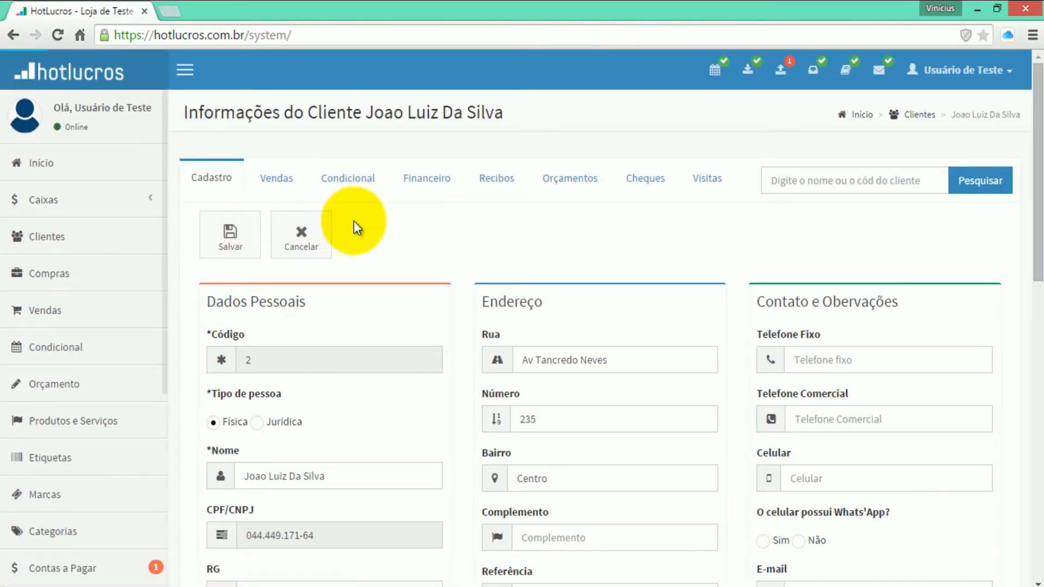
pyautogui.click(422, 181)
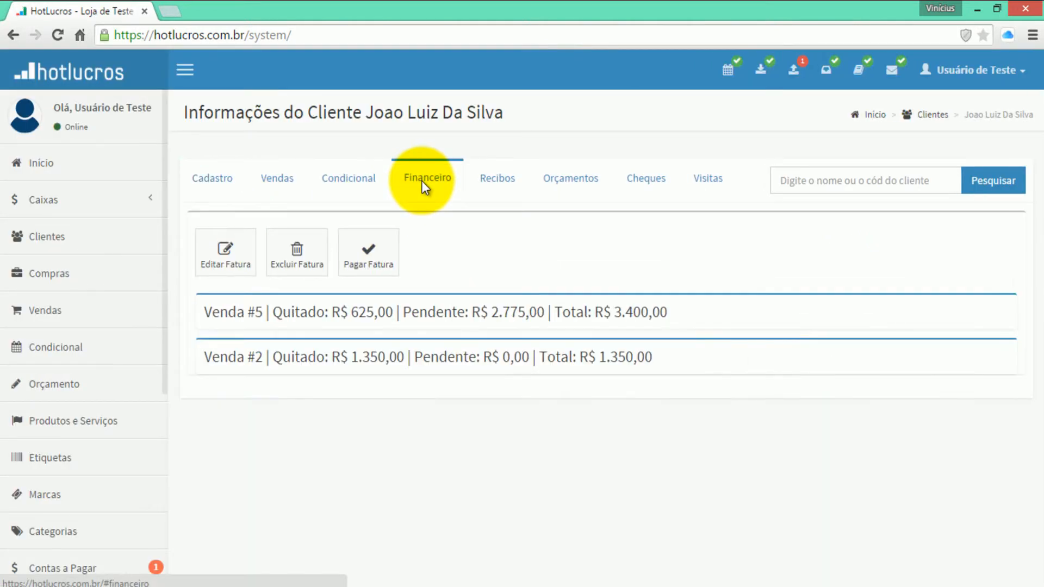
pyautogui.click(340, 314)
pyautogui.scroll(-2, 341, 312)
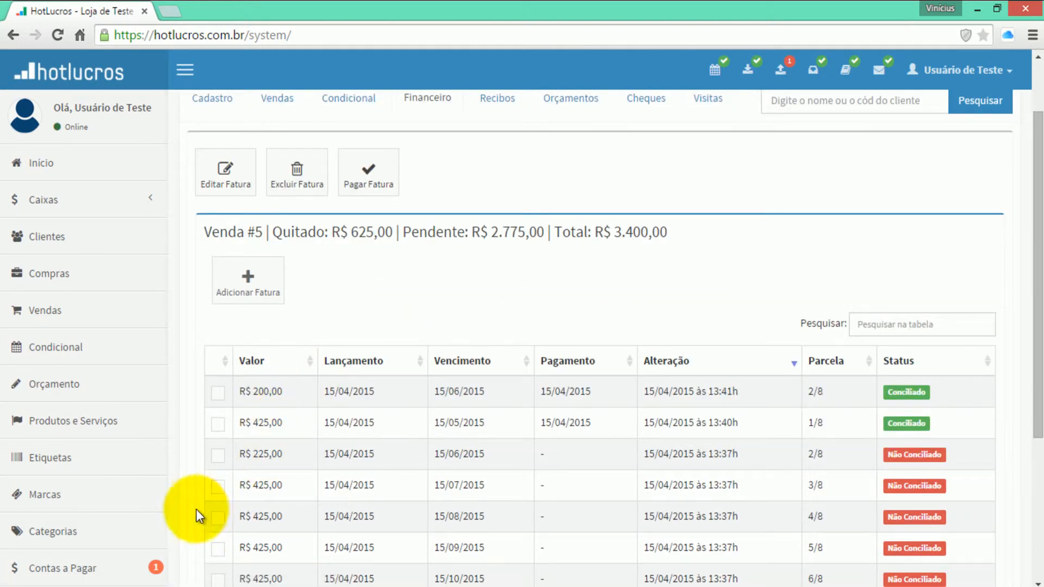
# Step: Edit installment 3/8 of Venda #5, setting its due date to 10/01/2015, and save the change
pyautogui.click(224, 487)
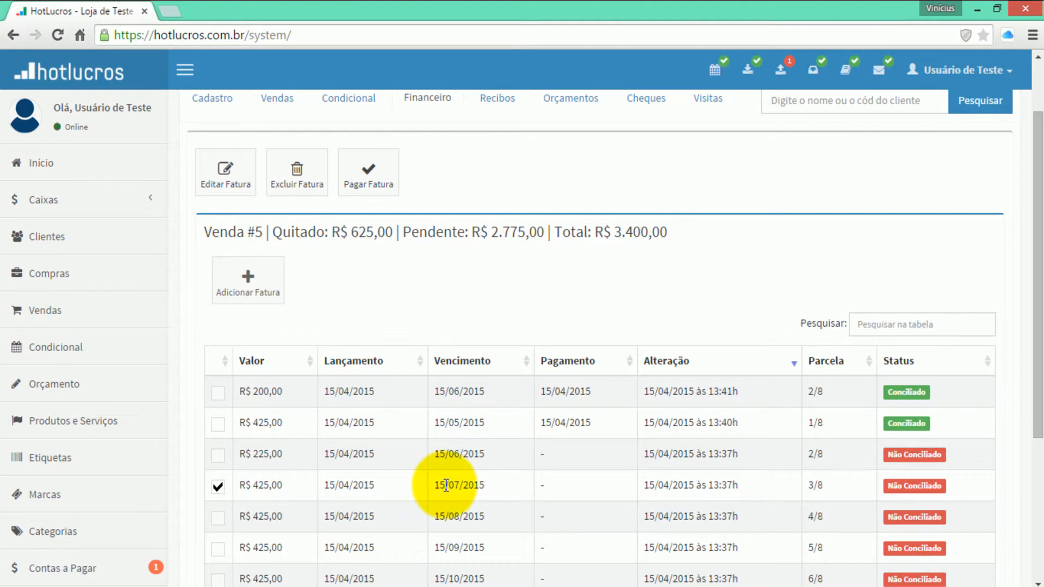
pyautogui.click(228, 188)
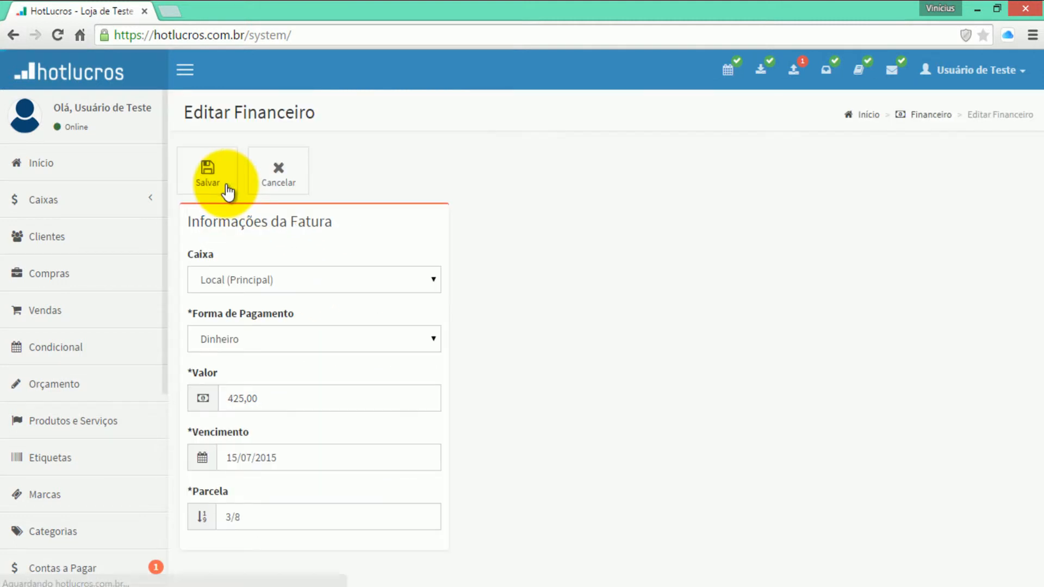
pyautogui.moveTo(246, 460); pyautogui.dragTo(252, 460)
pyautogui.write('1')
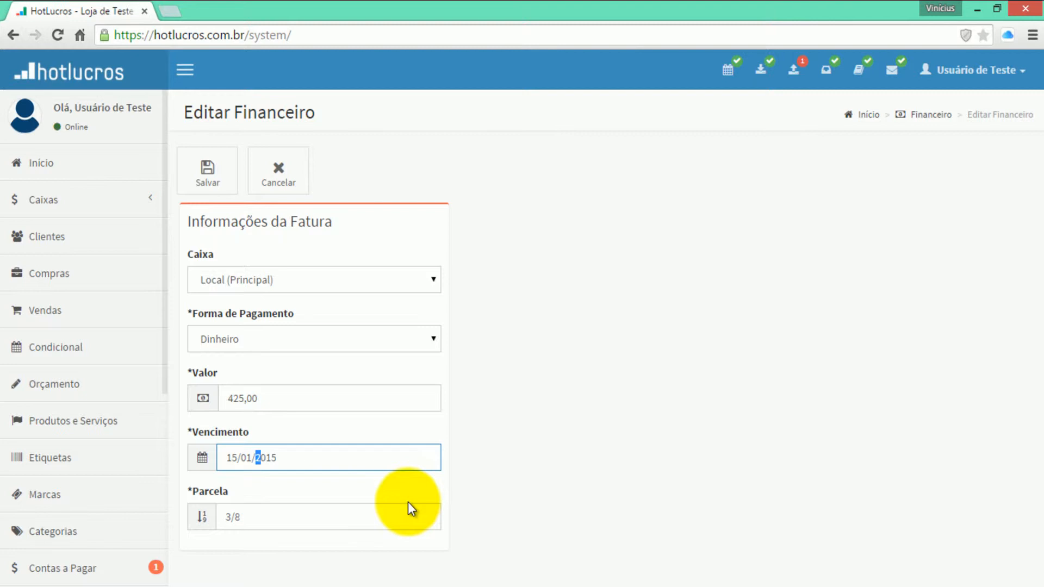
pyautogui.click(496, 349)
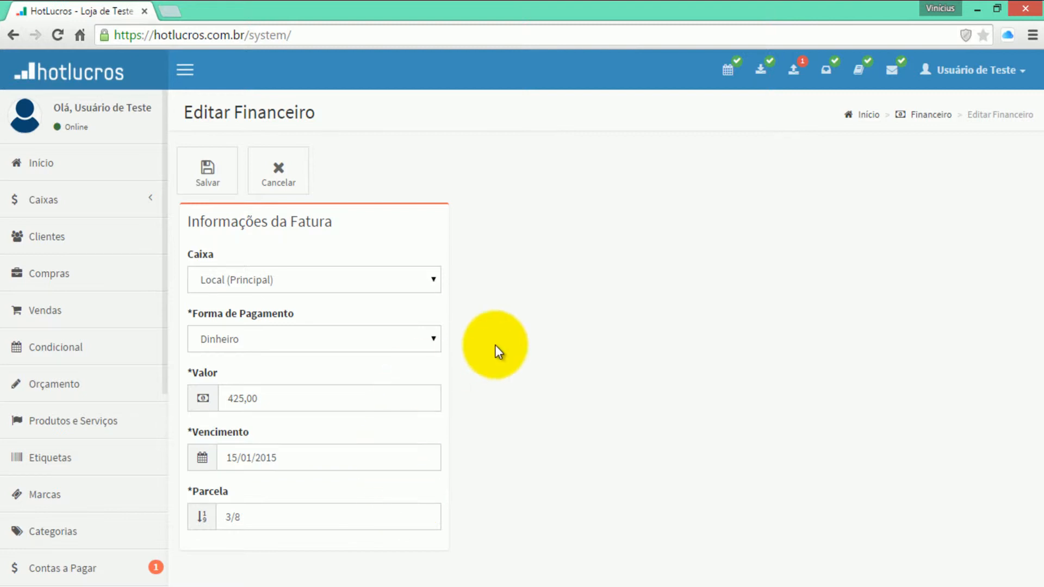
pyautogui.click(234, 452)
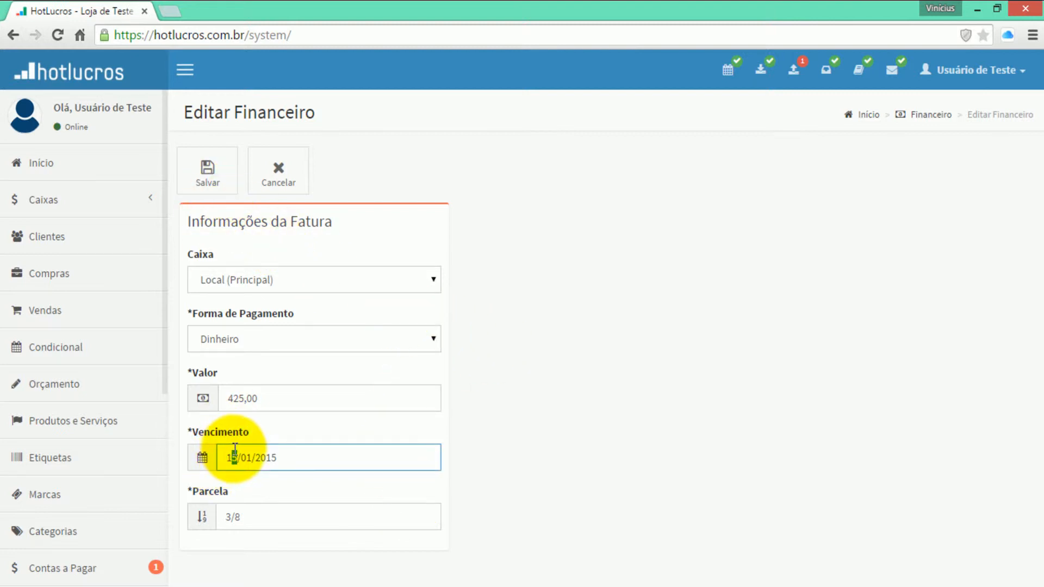
pyautogui.write('0')
pyautogui.click(436, 428)
pyautogui.click(212, 180)
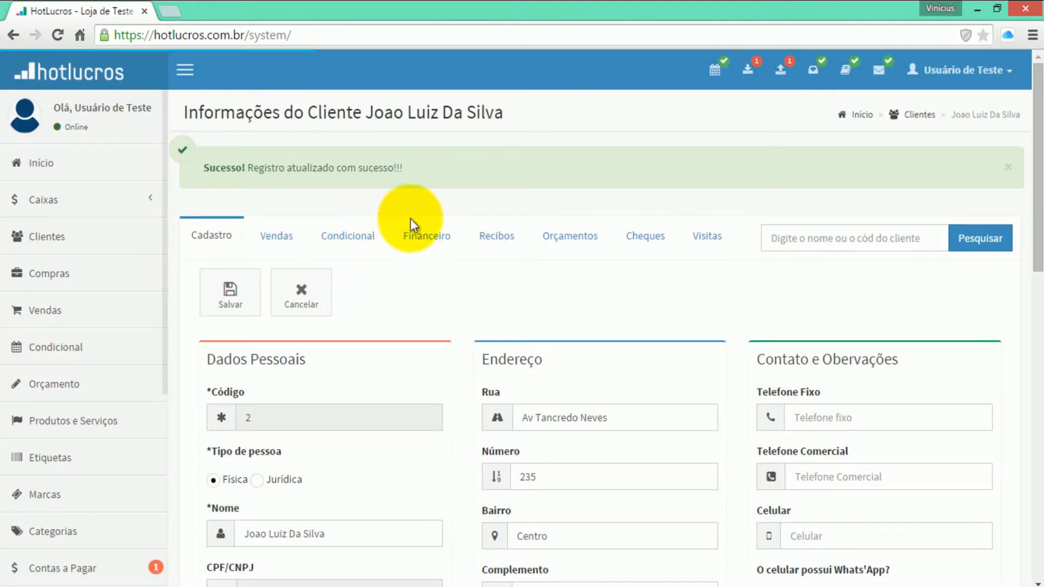
# Step: Check how the edited installment 3/8 of Venda #5 is marked in the customer's Financeiro records
pyautogui.click(422, 235)
pyautogui.scroll(-1, 461, 307)
pyautogui.scroll(-1, 461, 307)
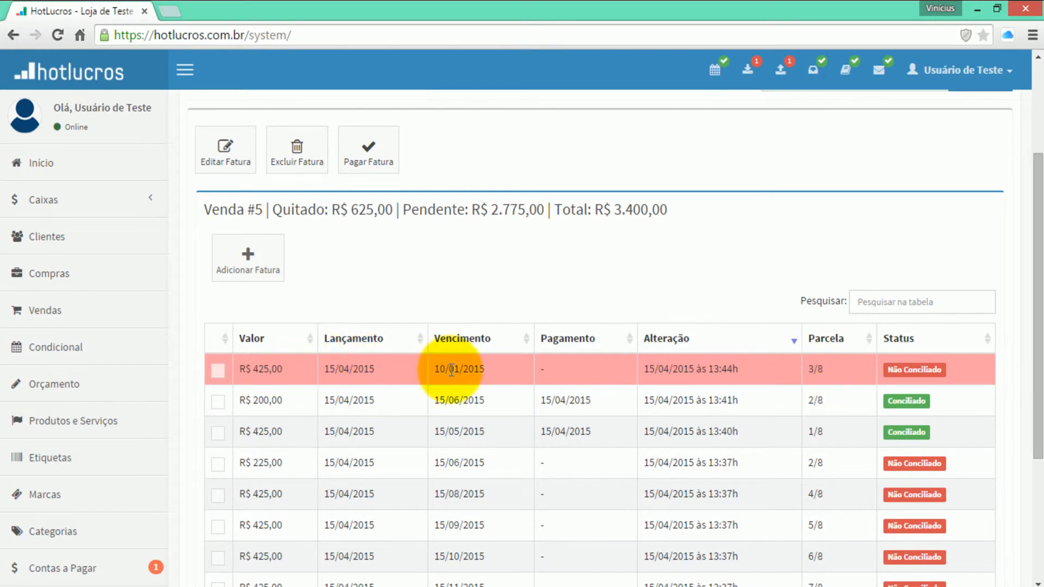
pyautogui.scroll(-1, 24, 272)
# Step: Search Clientes for the customer again and check the open and overdue amounts
pyautogui.click(40, 235)
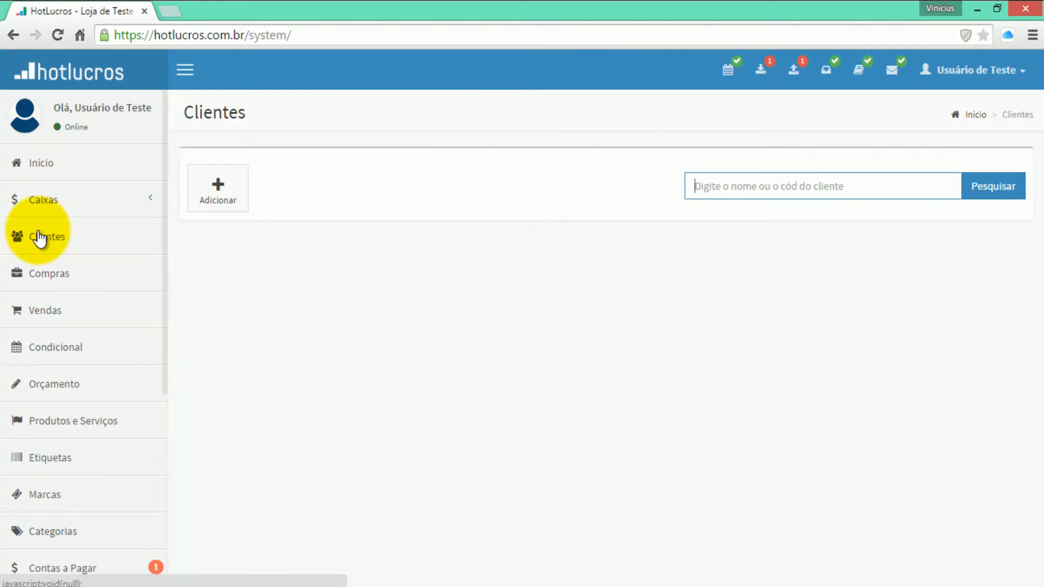
pyautogui.click(687, 189)
pyautogui.write('lui')
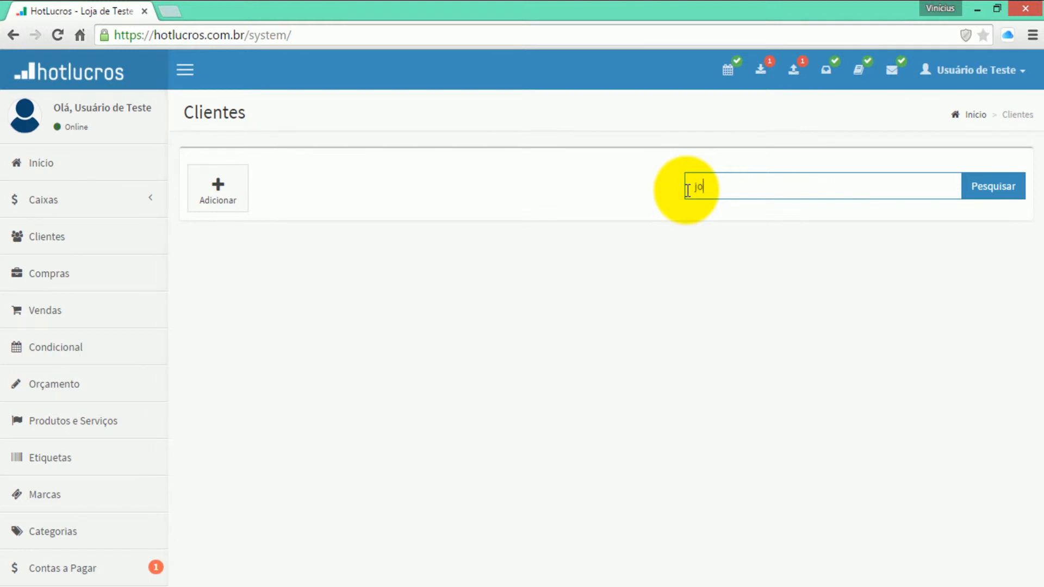
pyautogui.press('Return')
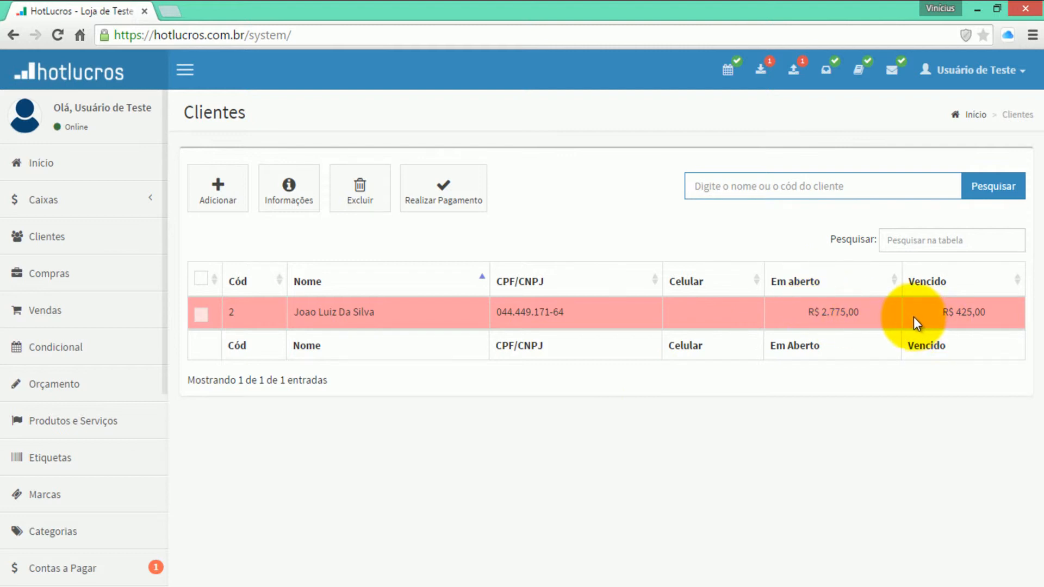
# Step: Start a new sale for the customer and check the overdue and total amounts under Informações financeiras do cliente
pyautogui.click(46, 309)
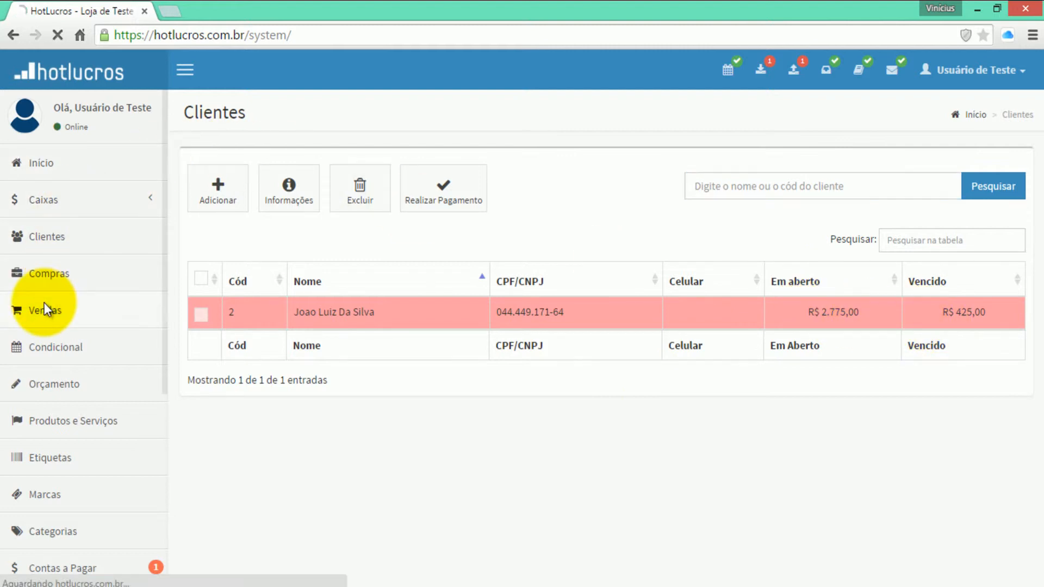
pyautogui.click(238, 211)
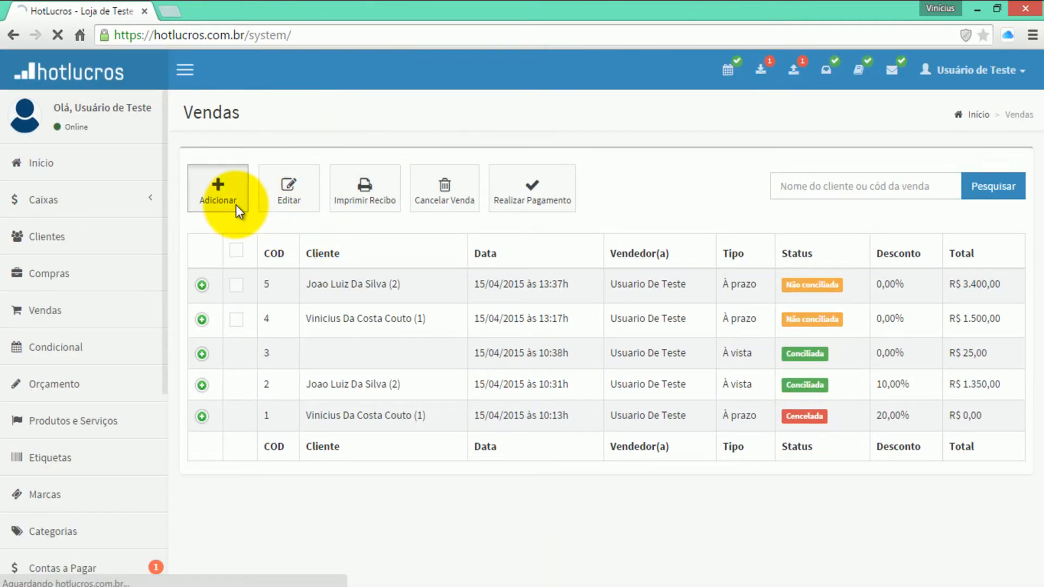
pyautogui.click(330, 237)
pyautogui.write('joao')
pyautogui.press('Down')
pyautogui.press('Return')
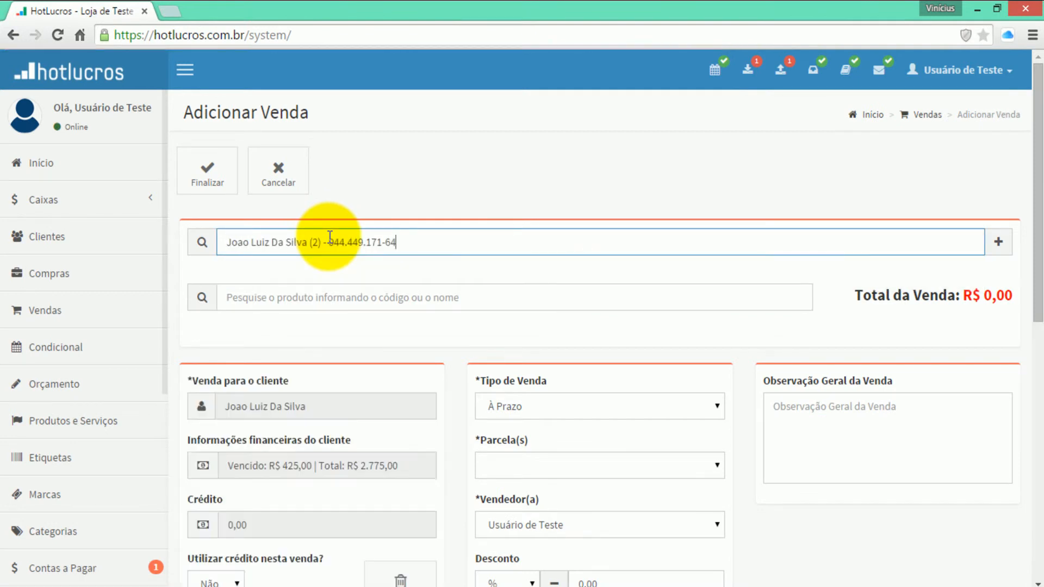
pyautogui.click(278, 469)
pyautogui.doubleClick(288, 466)
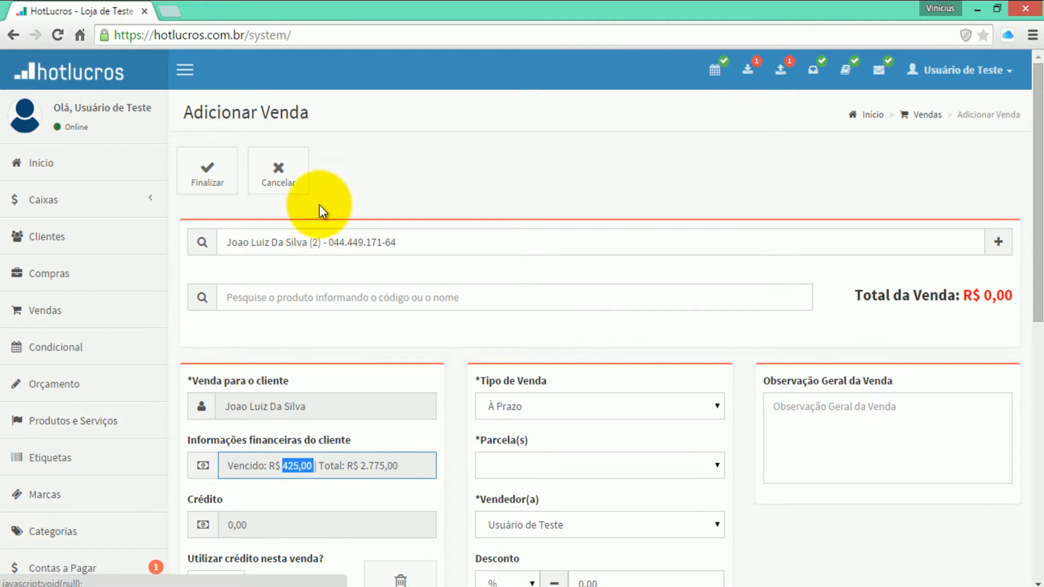
pyautogui.click(337, 180)
pyautogui.scroll(-2, 12, 242)
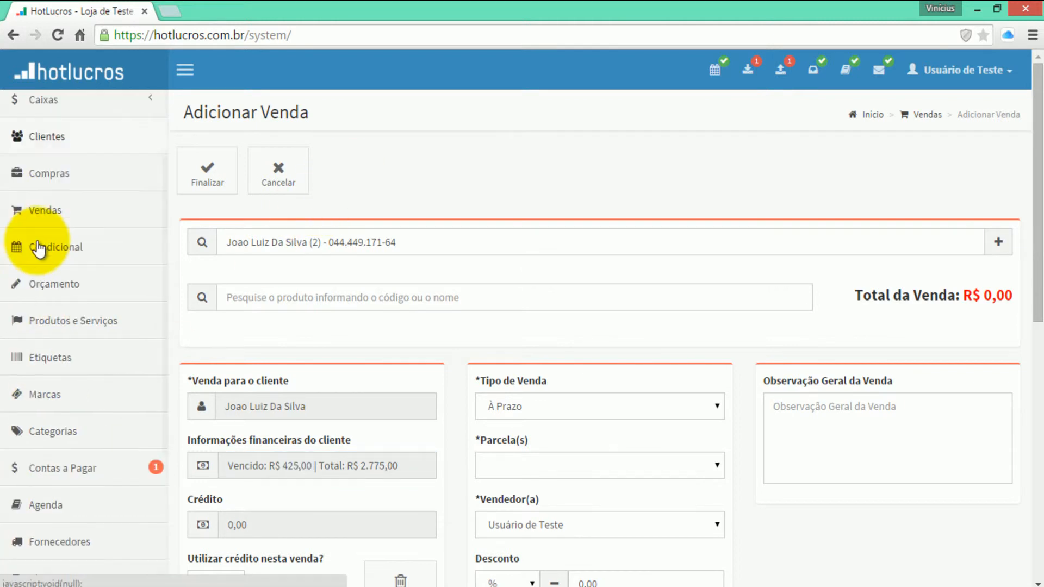
pyautogui.scroll(-4, 32, 246)
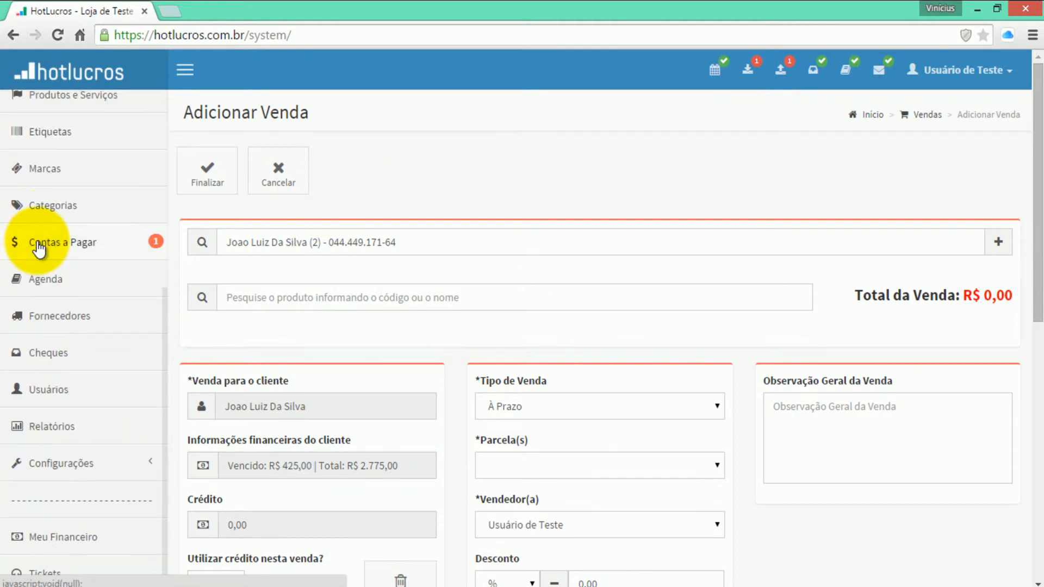
pyautogui.click(57, 463)
pyautogui.click(56, 493)
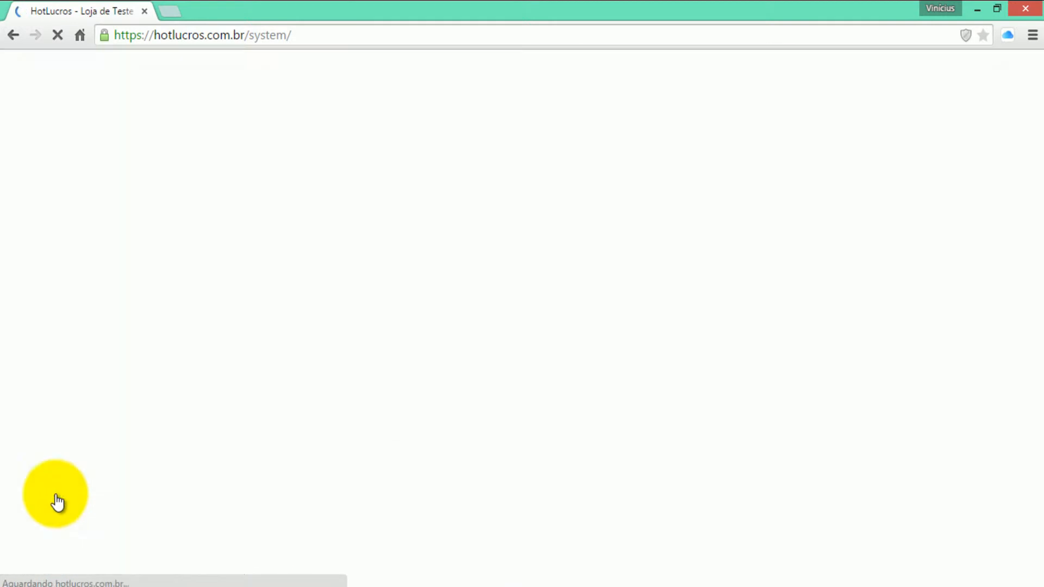
# Step: Search Clientes for the customer, open the Realizar Pagamento form and examine its Taxas/juros/multas adicionais field
pyautogui.click(67, 237)
pyautogui.write('luiz')
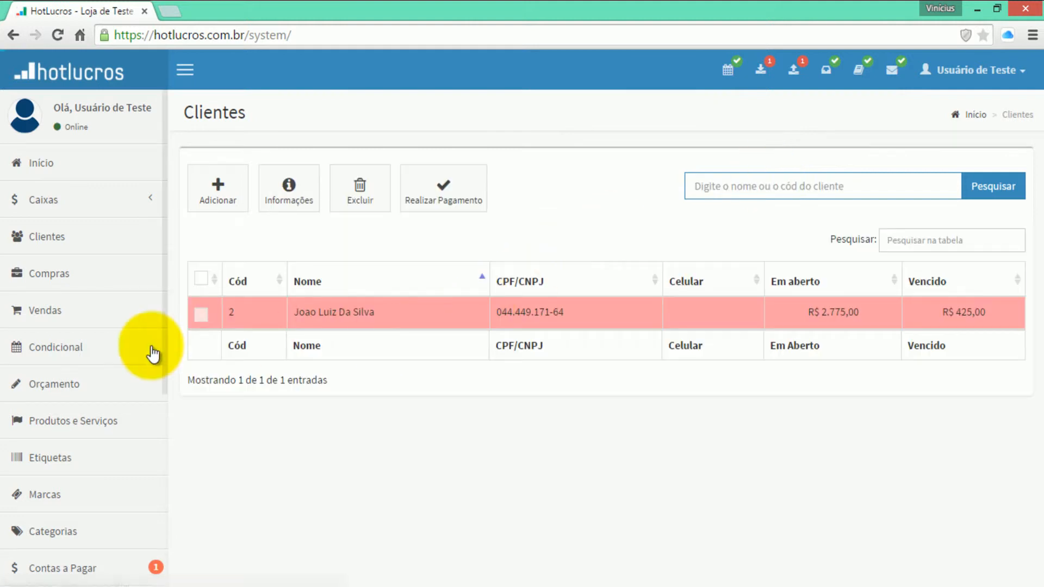
pyautogui.click(201, 314)
pyautogui.click(423, 210)
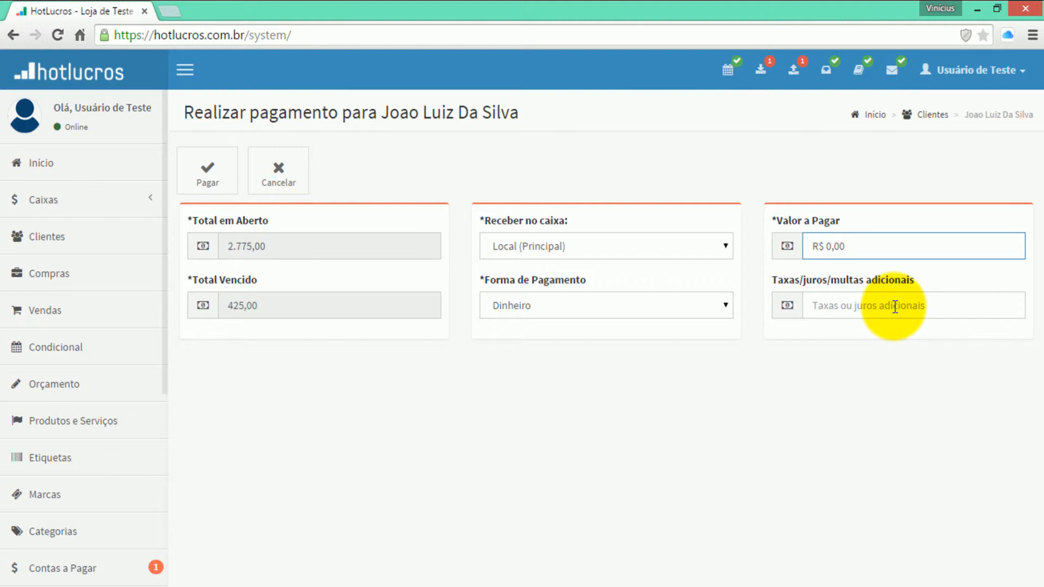
pyautogui.click(895, 306)
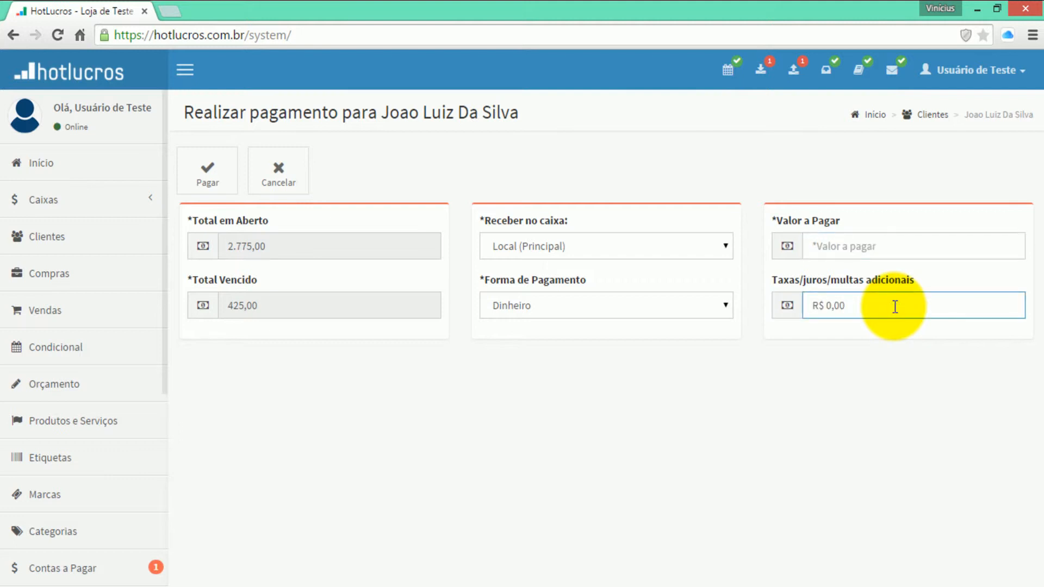
pyautogui.click(896, 370)
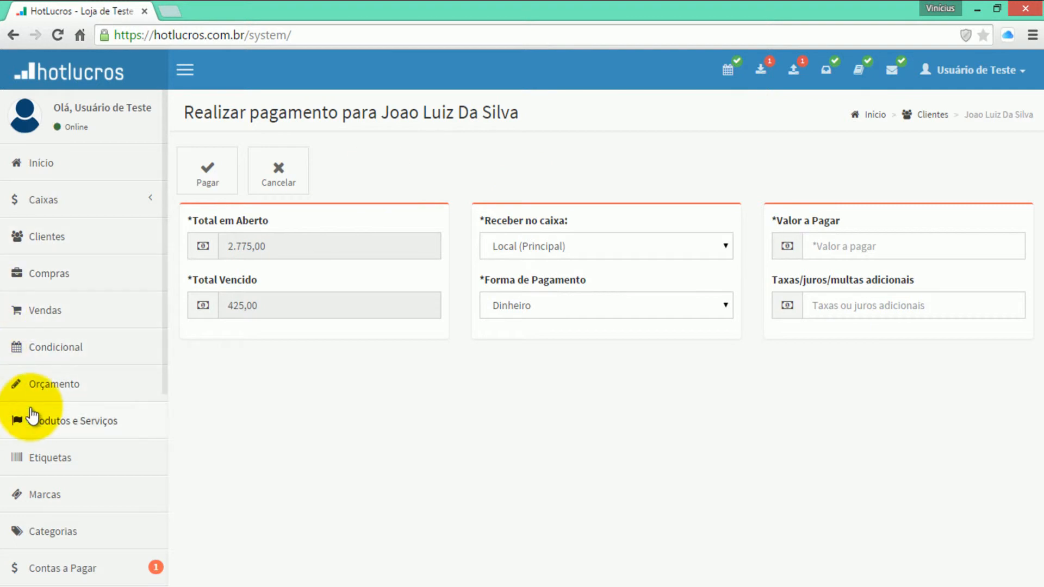
# Step: Open the Configurações Gerais page and set Multa por pagamento atrasado to 5,00%
pyautogui.scroll(-5, 98, 396)
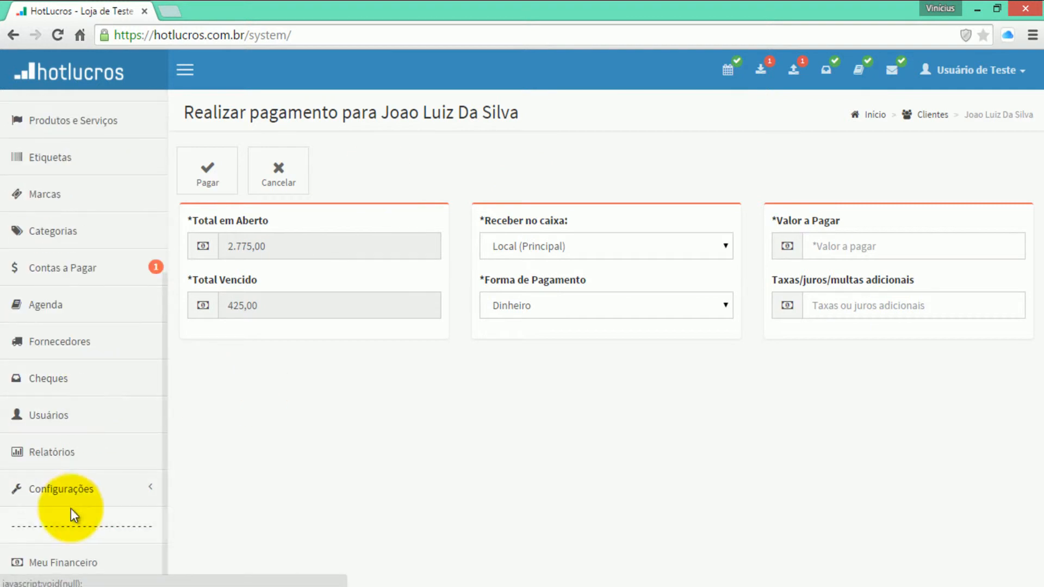
pyautogui.click(77, 492)
pyautogui.click(44, 522)
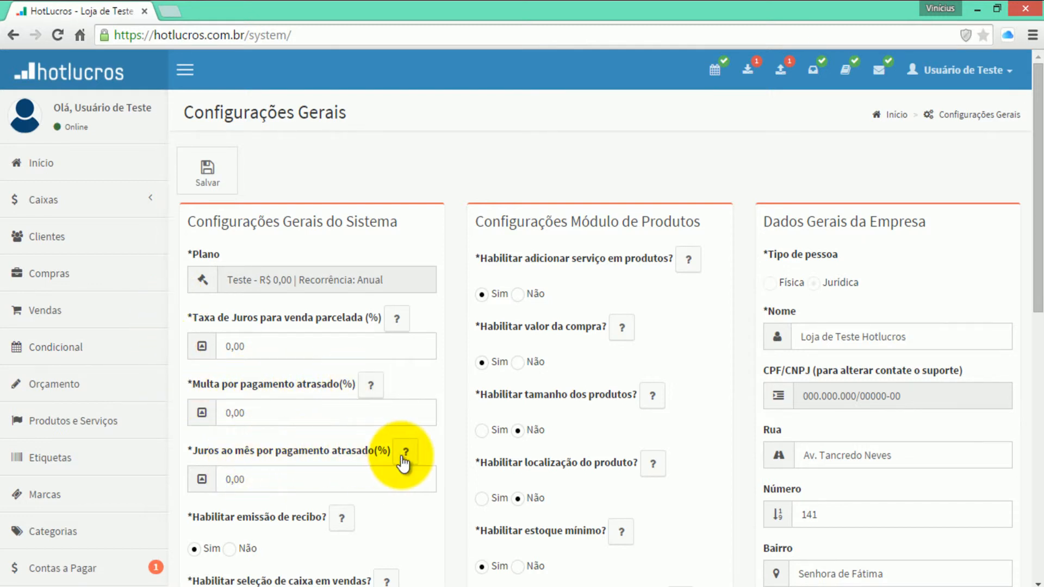
pyautogui.click(280, 420)
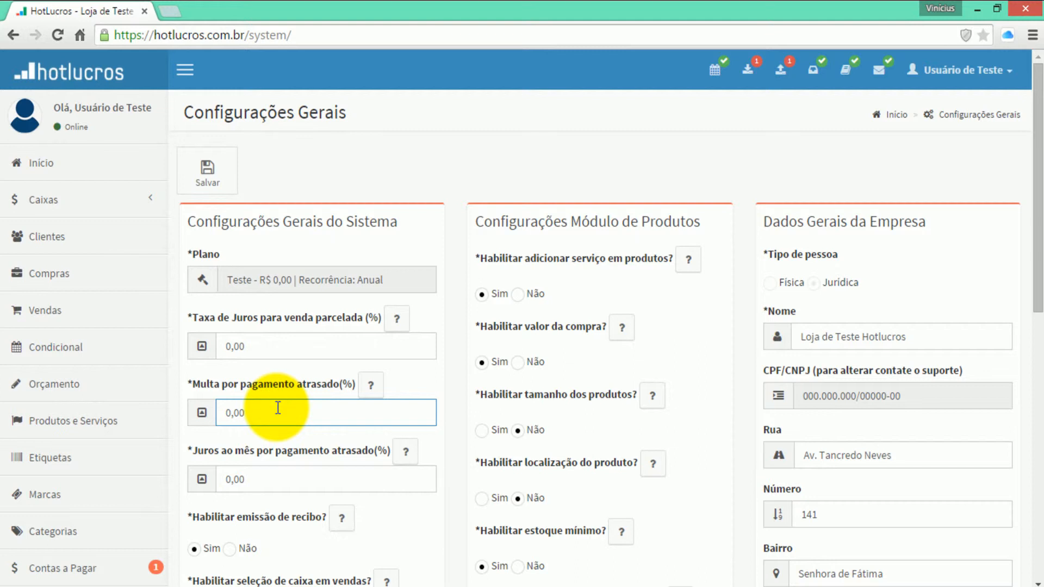
pyautogui.write('00')
# Step: Switch to the Windows Calculator, work out 5% of 425 and clear the result
pyautogui.press('super')
pyautogui.write('calc')
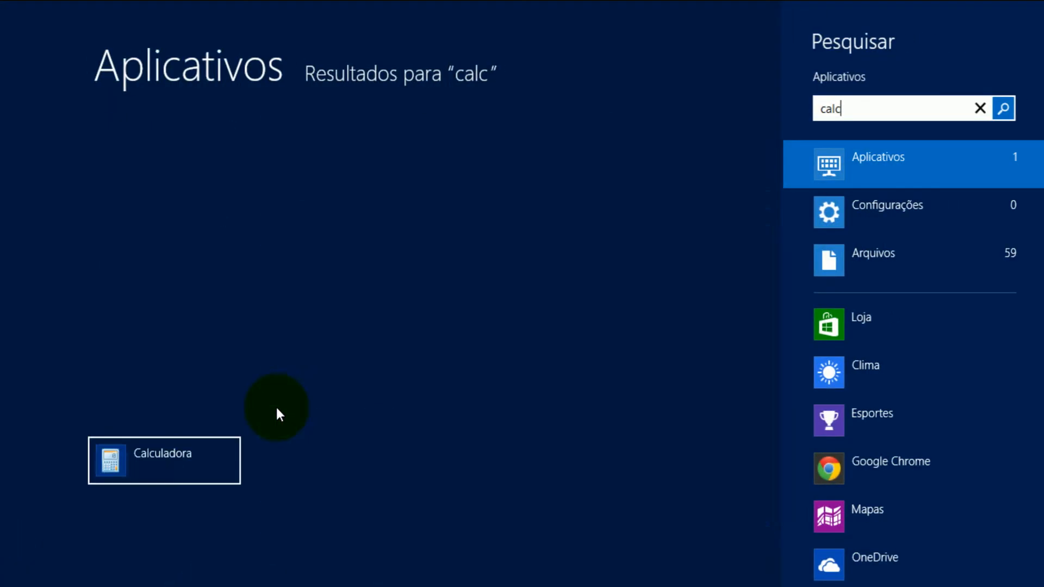
pyautogui.press('Return')
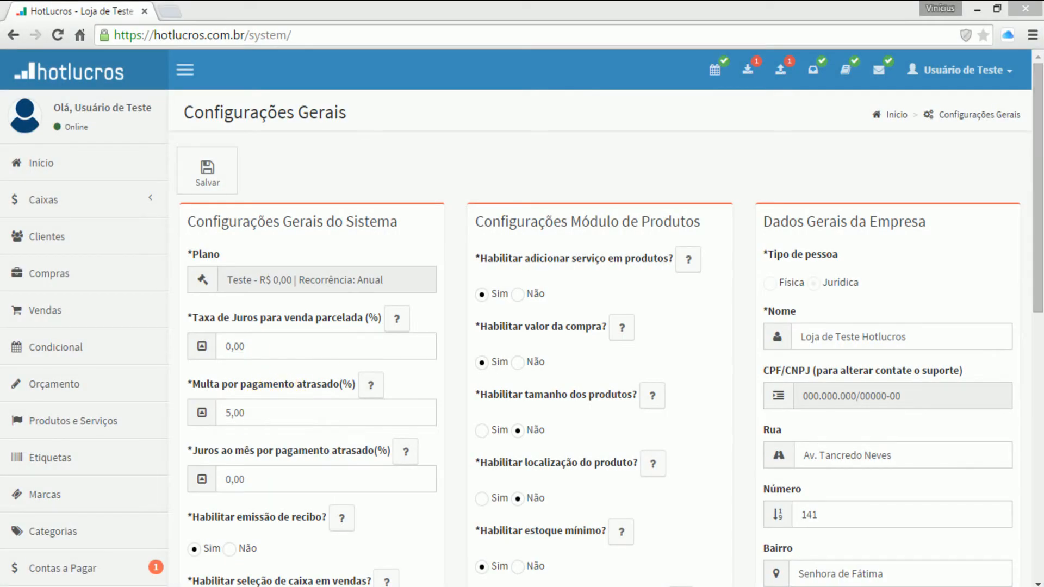
pyautogui.moveTo(622, 109); pyautogui.dragTo(905, 131)
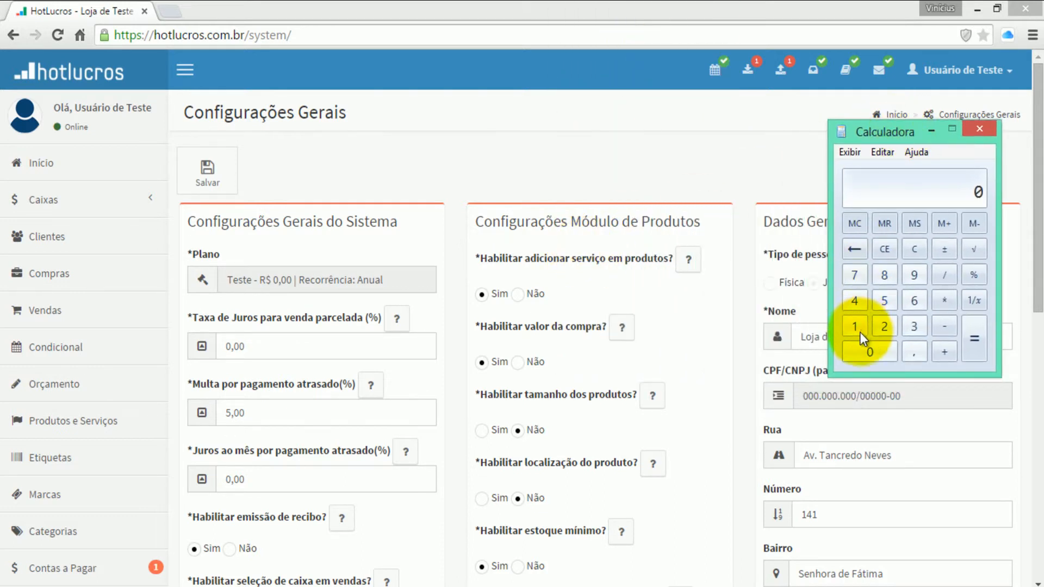
pyautogui.click(854, 301)
pyautogui.click(884, 326)
pyautogui.click(884, 301)
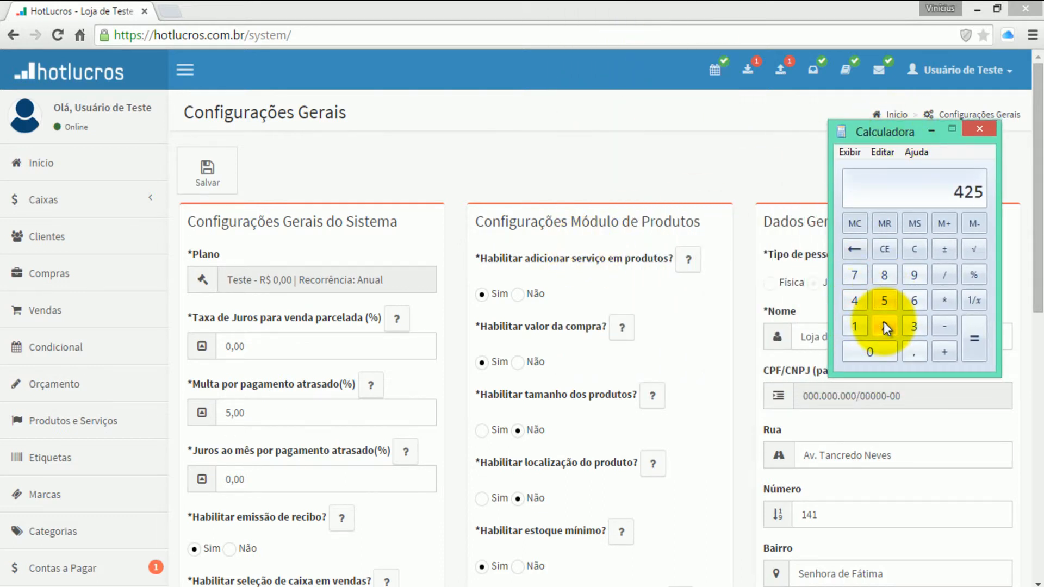
pyautogui.click(943, 304)
pyautogui.click(886, 300)
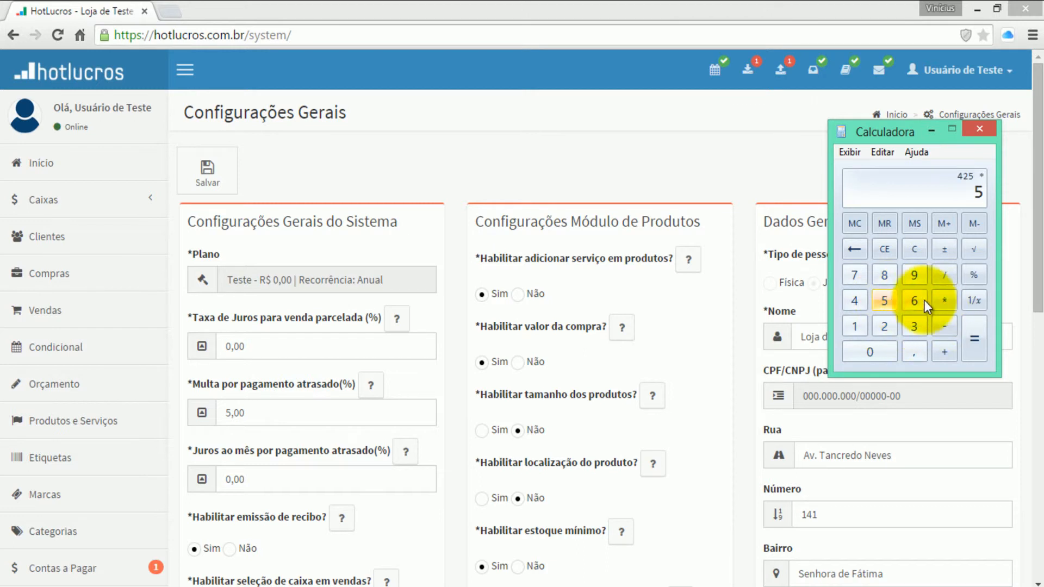
pyautogui.click(973, 275)
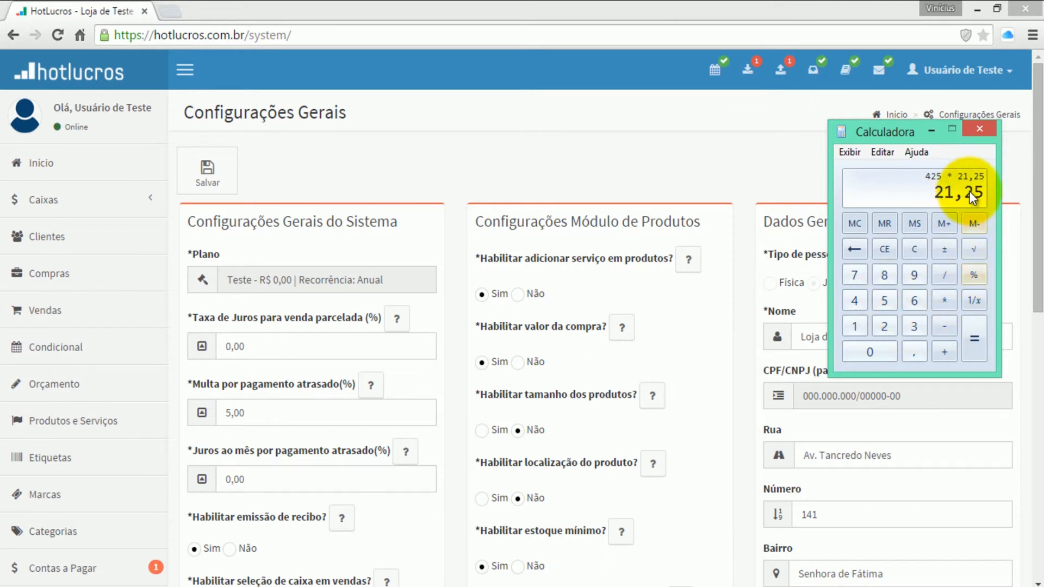
pyautogui.click(914, 249)
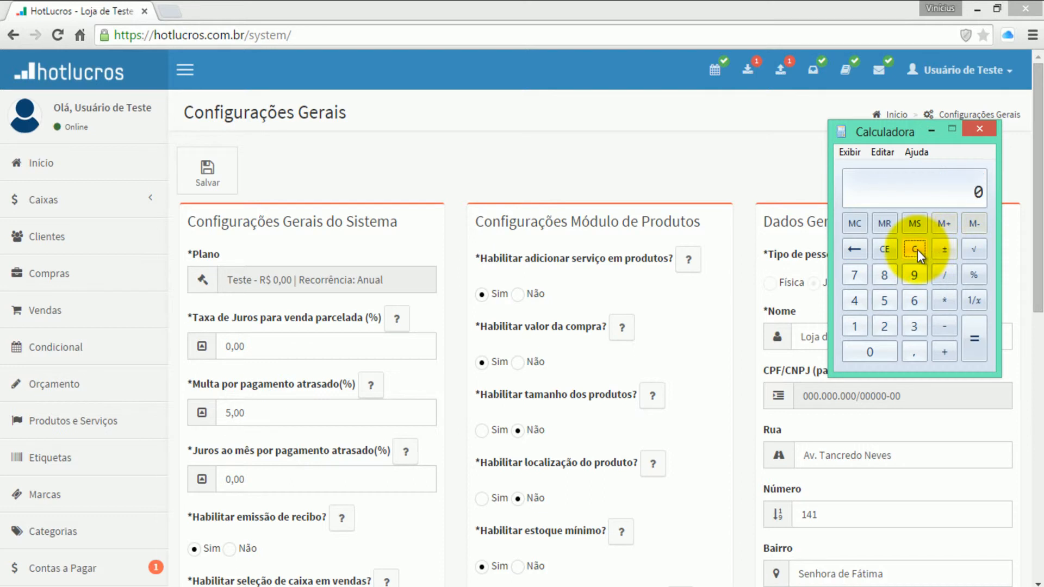
# Step: Return to the HotLucros settings and set Juros ao mês por pagamento atrasado to 2,00%
pyautogui.click(248, 412)
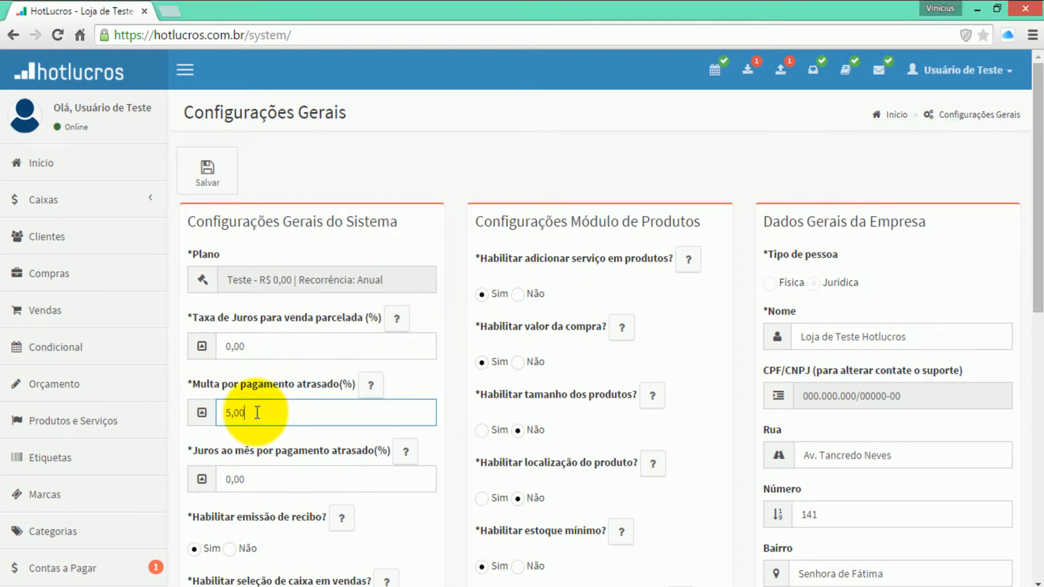
pyautogui.click(260, 452)
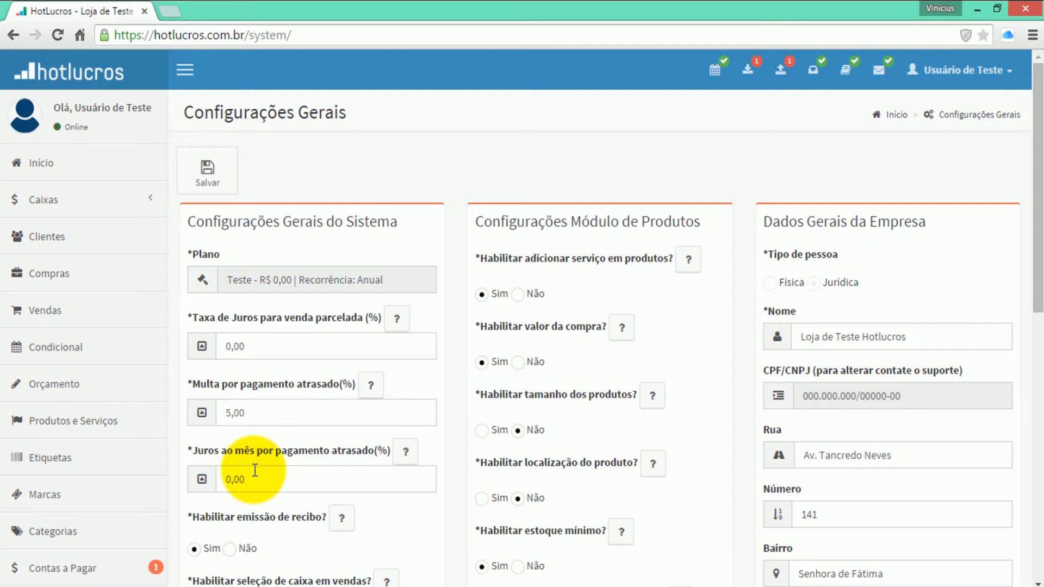
pyautogui.click(255, 470)
pyautogui.write('2')
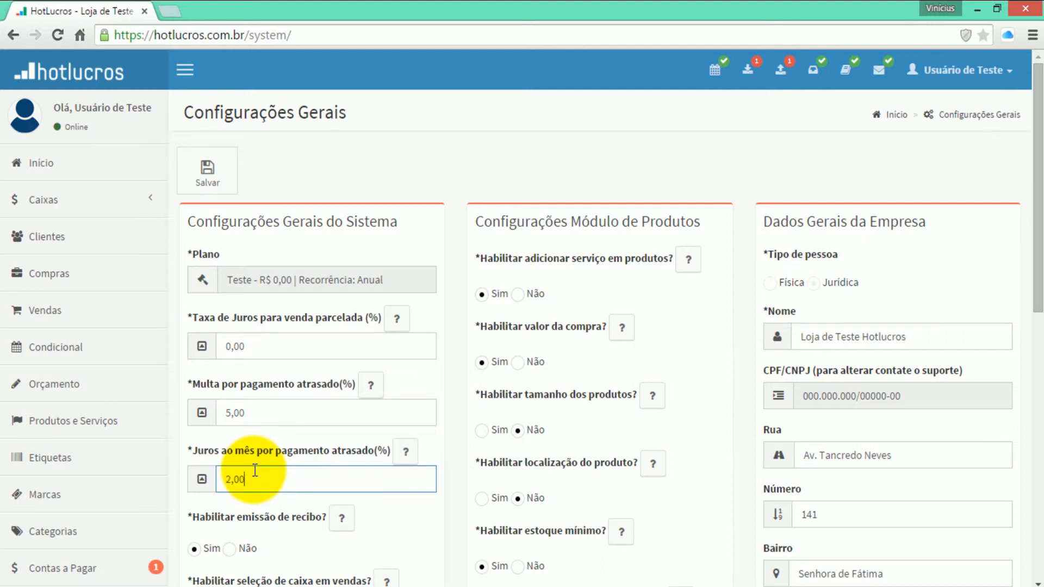
# Step: Switch back to the Calculator and work out 2% of 425 as one month's interest
pyautogui.click(226, 586)
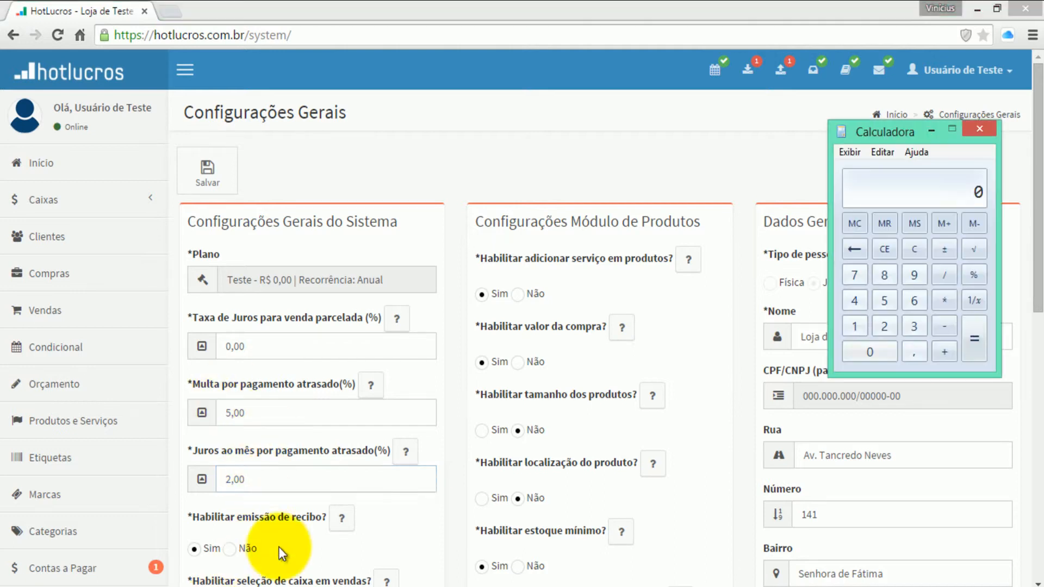
pyautogui.click(860, 300)
pyautogui.click(882, 326)
pyautogui.click(884, 301)
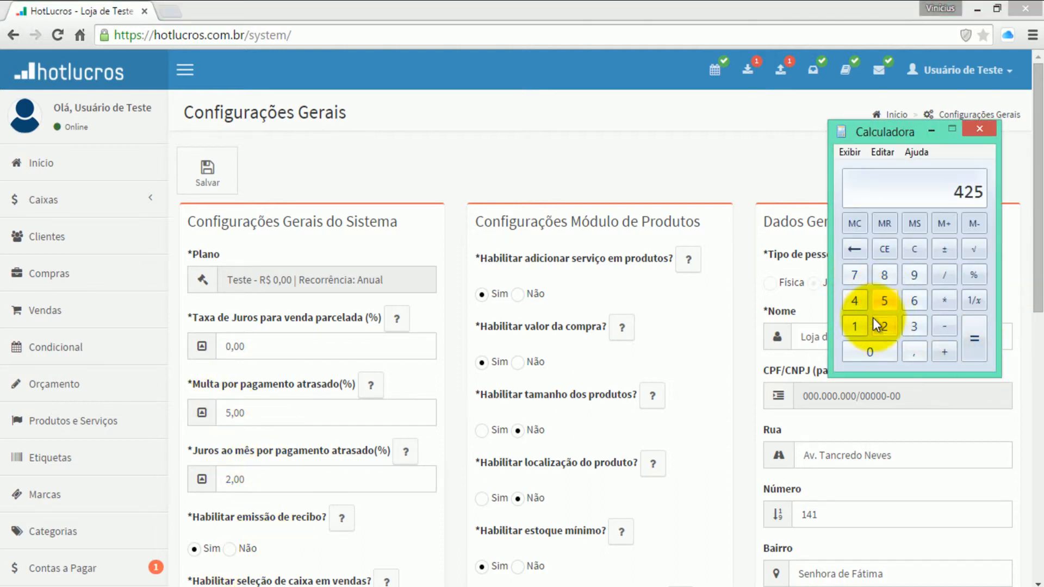
pyautogui.click(941, 301)
pyautogui.write('8,5')
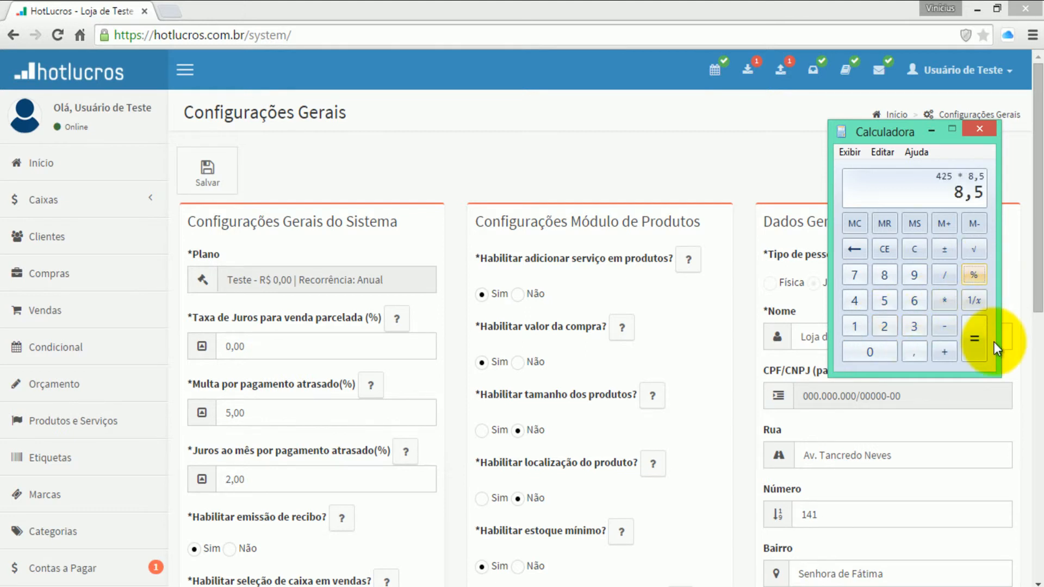
# Step: Clear the calculation and multiply 8,5 by 2 to get the interest for two months
pyautogui.click(914, 254)
pyautogui.click(885, 275)
pyautogui.click(913, 349)
pyautogui.click(883, 302)
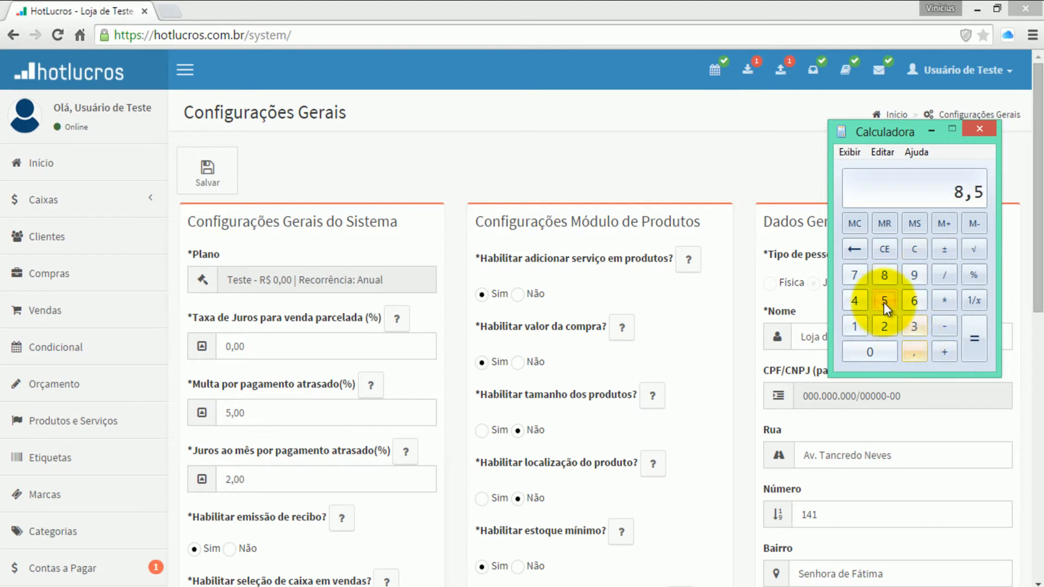
pyautogui.click(942, 302)
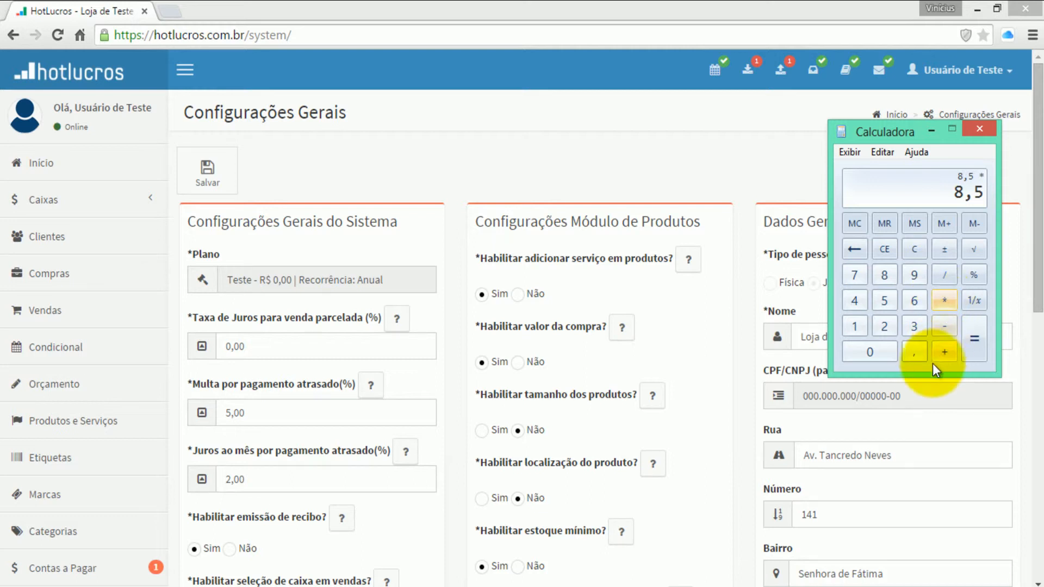
pyautogui.click(883, 329)
pyautogui.click(974, 351)
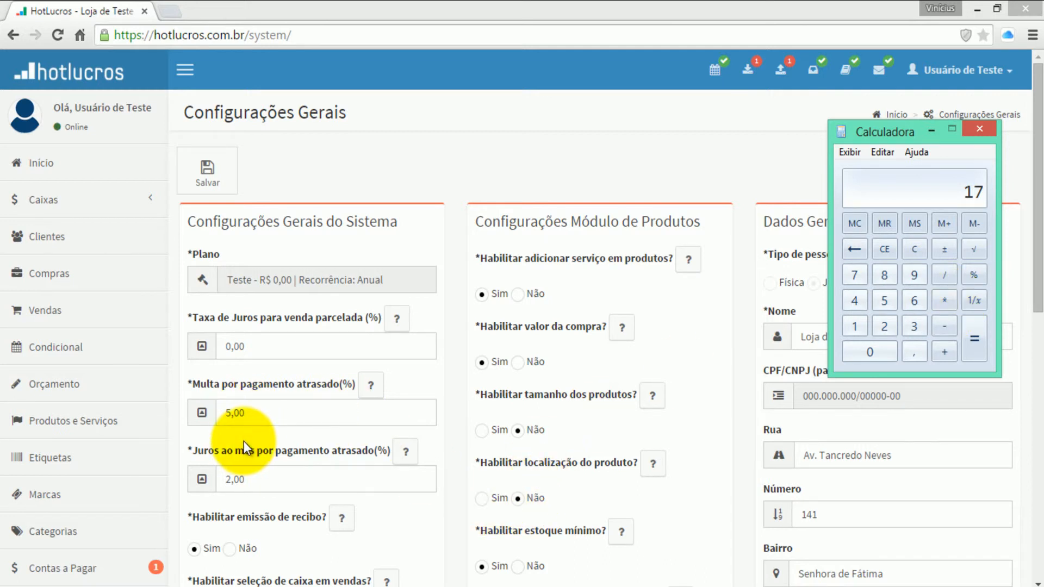
# Step: Save the late-payment fine and interest rates in the HotLucros general settings
pyautogui.click(206, 171)
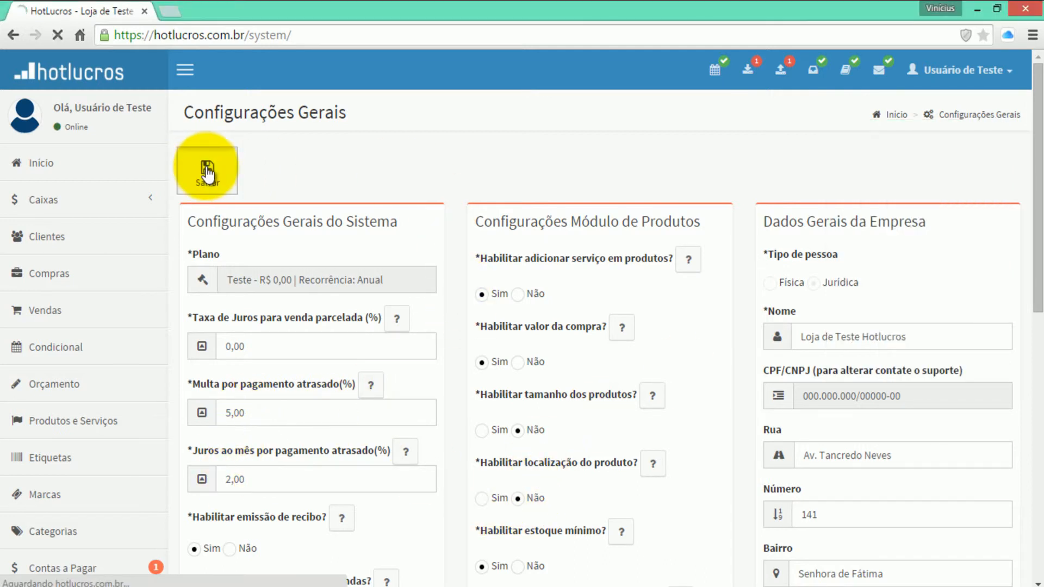
# Step: Search Clientes for the customer with overdue installments and open the payment form to check the additional fees
pyautogui.click(69, 235)
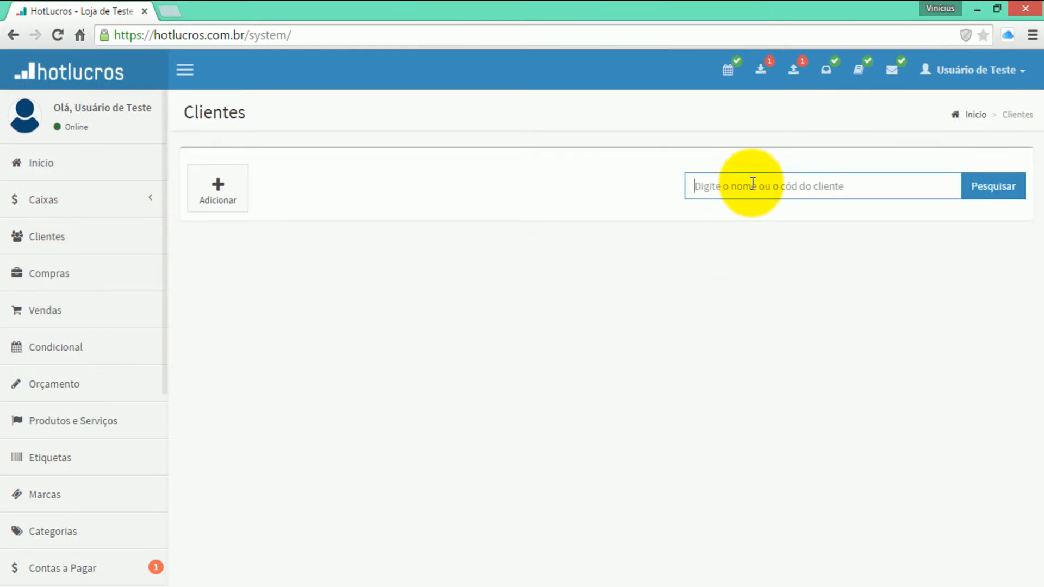
pyautogui.write('vinicius')
pyautogui.press('Return')
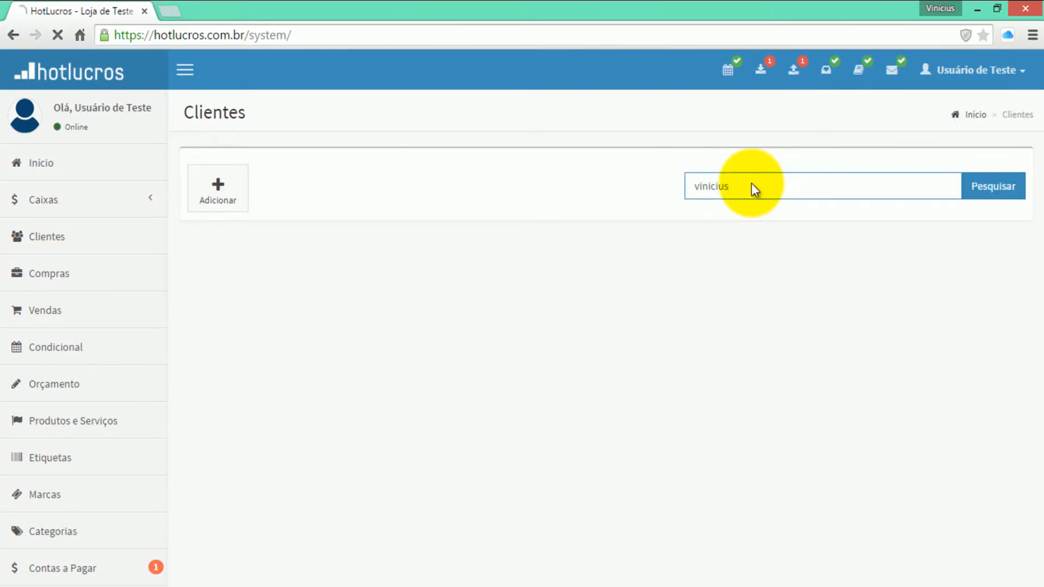
pyautogui.write('joao')
pyautogui.press('Return')
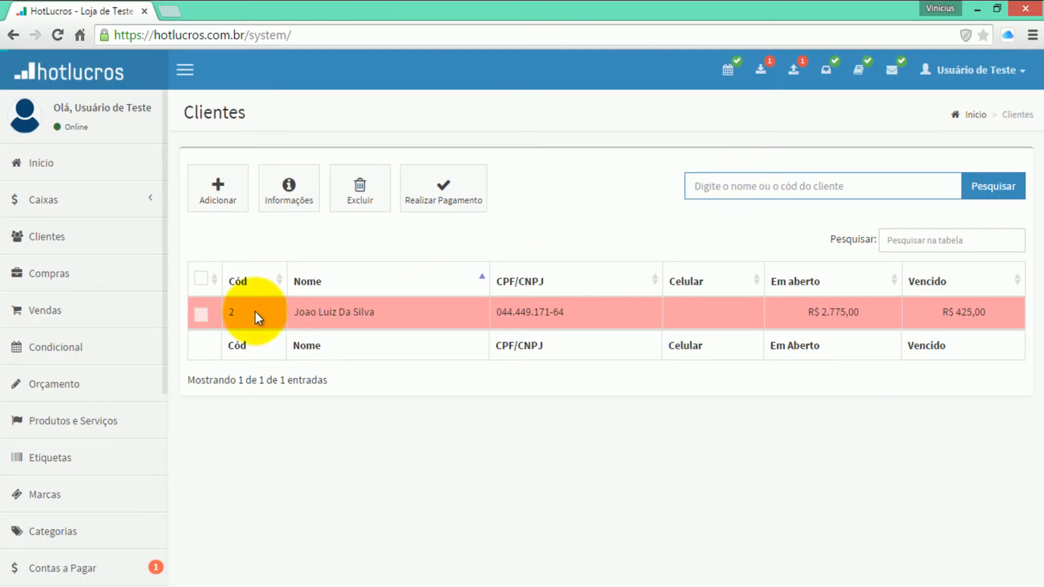
pyautogui.click(201, 314)
pyautogui.click(443, 194)
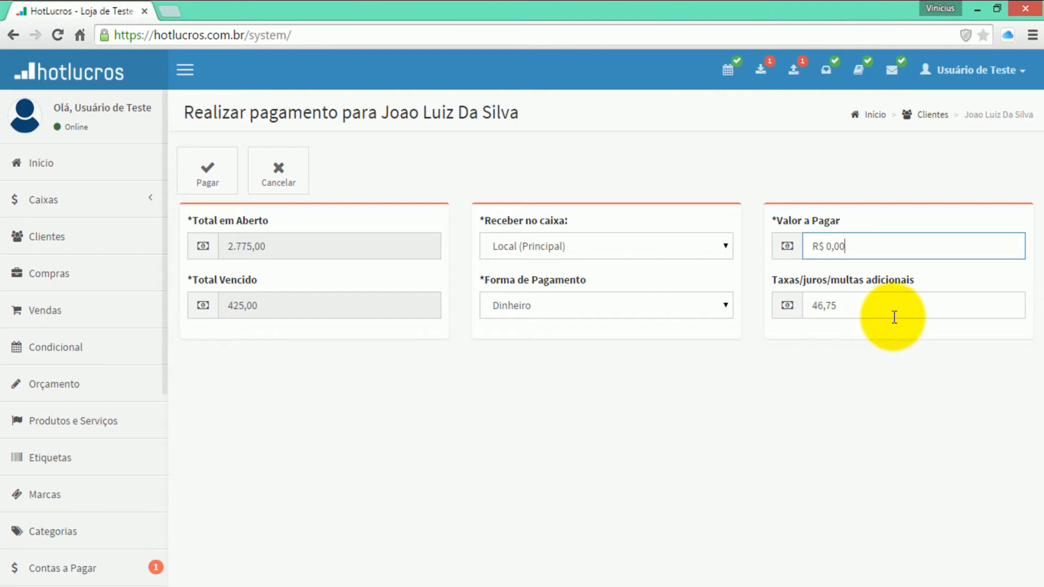
# Step: Switch to the Calculator, work out 5% of 425 as the late-payment fine, and clear the result
pyautogui.click(206, 586)
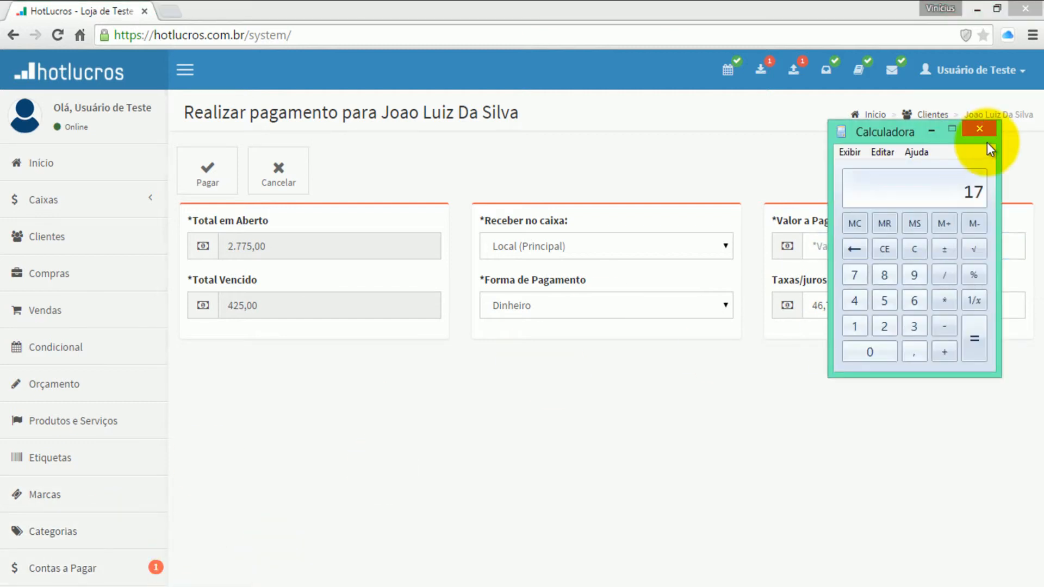
pyautogui.click(911, 256)
pyautogui.click(864, 304)
pyautogui.click(885, 326)
pyautogui.click(885, 300)
pyautogui.click(943, 302)
pyautogui.click(884, 301)
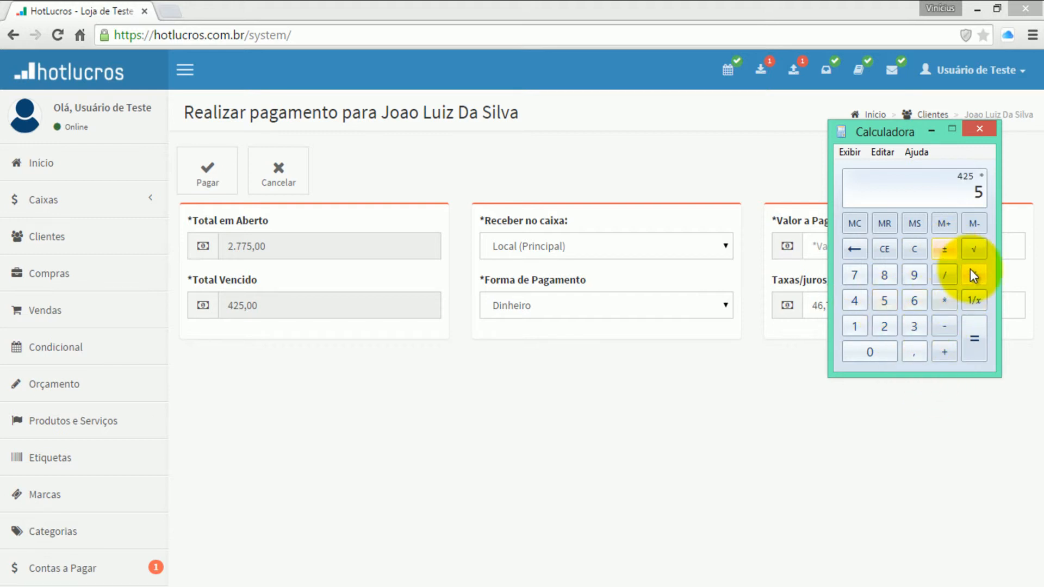
pyautogui.click(974, 276)
pyautogui.click(916, 249)
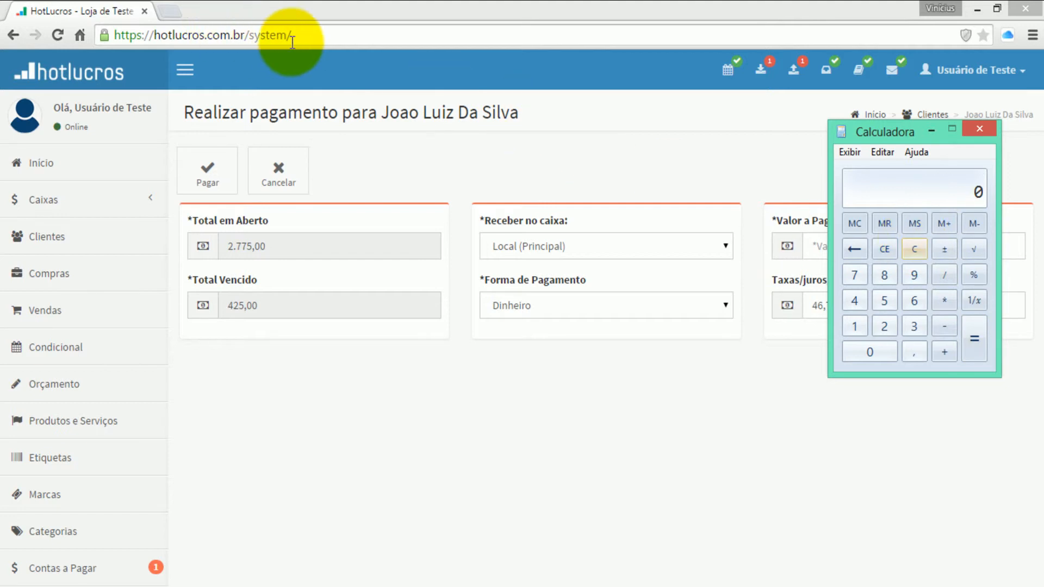
# Step: Move the Calculator out of the way and set the amount to pay to 21,25 in the payment form
pyautogui.moveTo(911, 134); pyautogui.dragTo(906, 454)
pyautogui.click(871, 252)
pyautogui.write('2125')
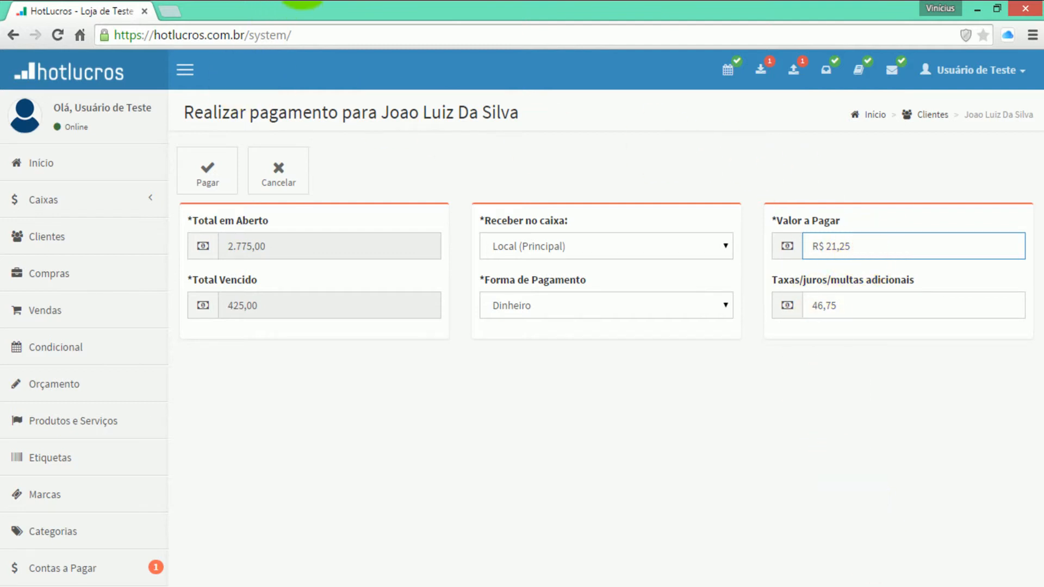
# Step: Return to the Calculator and work out 2% of 425 as the monthly interest
pyautogui.hotkey('alt', 'Tab')
pyautogui.moveTo(849, 451); pyautogui.dragTo(597, 321)
pyautogui.click(652, 465)
pyautogui.click(592, 490)
pyautogui.click(622, 517)
pyautogui.click(622, 439)
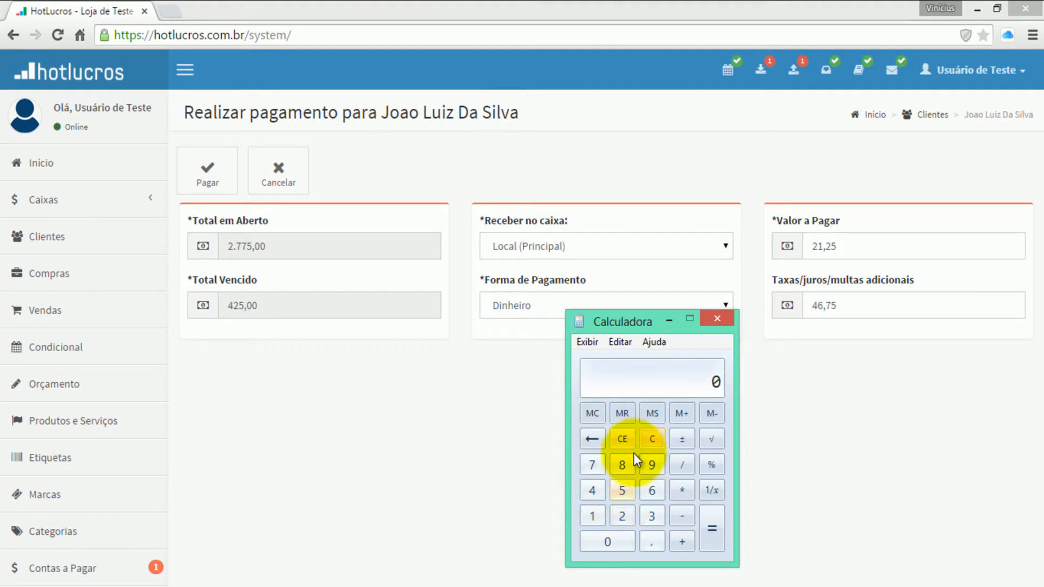
pyautogui.click(593, 491)
pyautogui.click(622, 513)
pyautogui.click(623, 490)
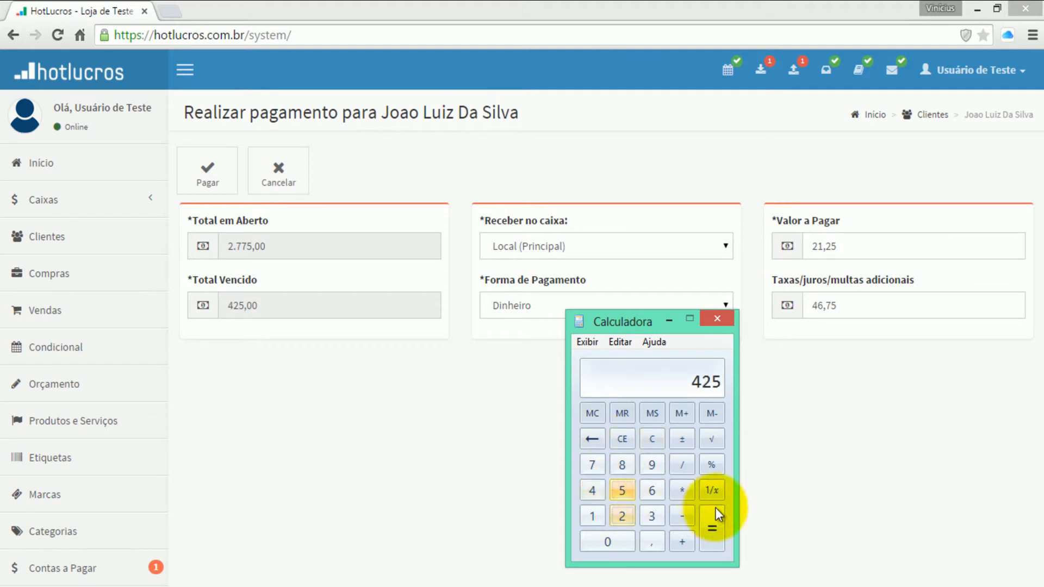
pyautogui.click(682, 490)
pyautogui.click(622, 516)
pyautogui.click(710, 462)
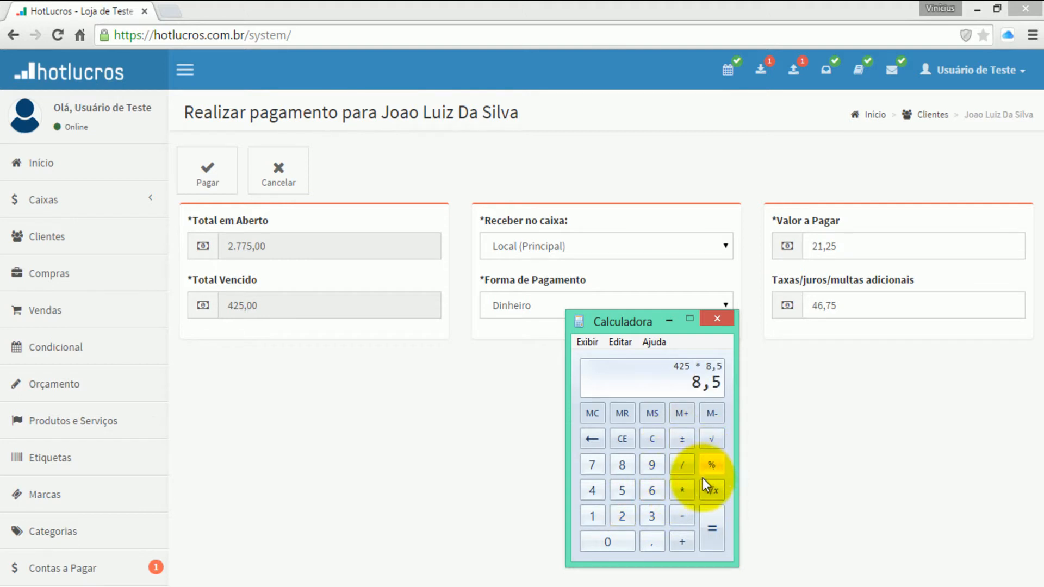
# Step: Clear the Calculator and multiply 8,5 by 2 for two months of interest
pyautogui.click(652, 438)
pyautogui.click(626, 463)
pyautogui.click(652, 542)
pyautogui.click(622, 490)
pyautogui.click(682, 491)
pyautogui.click(624, 515)
pyautogui.click(715, 530)
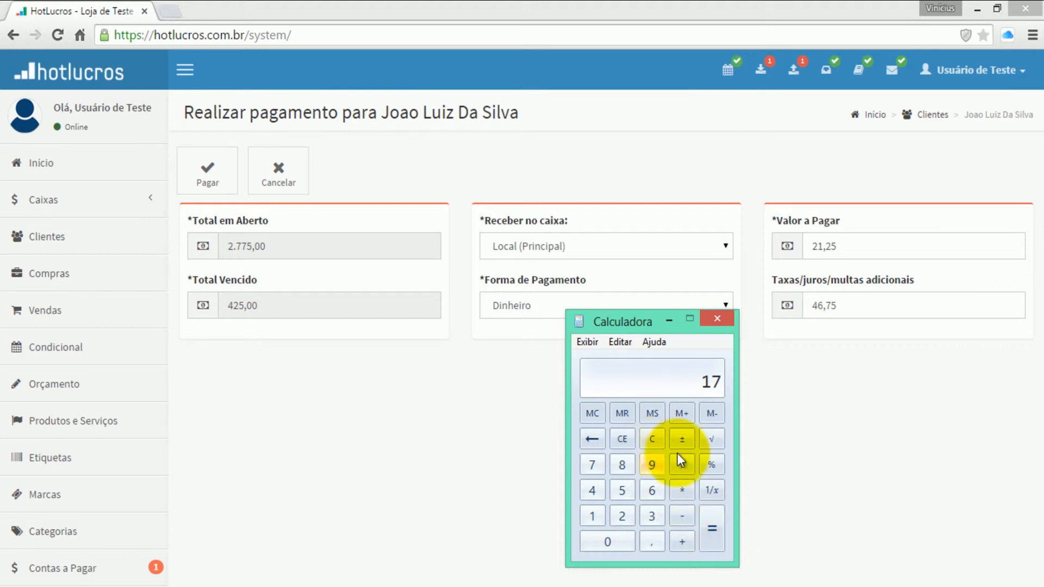
# Step: Add the 21,25 fine to the two-month interest
pyautogui.click(683, 540)
pyautogui.click(622, 516)
pyautogui.click(592, 516)
pyautogui.click(652, 542)
pyautogui.click(622, 516)
pyautogui.click(622, 490)
pyautogui.click(706, 536)
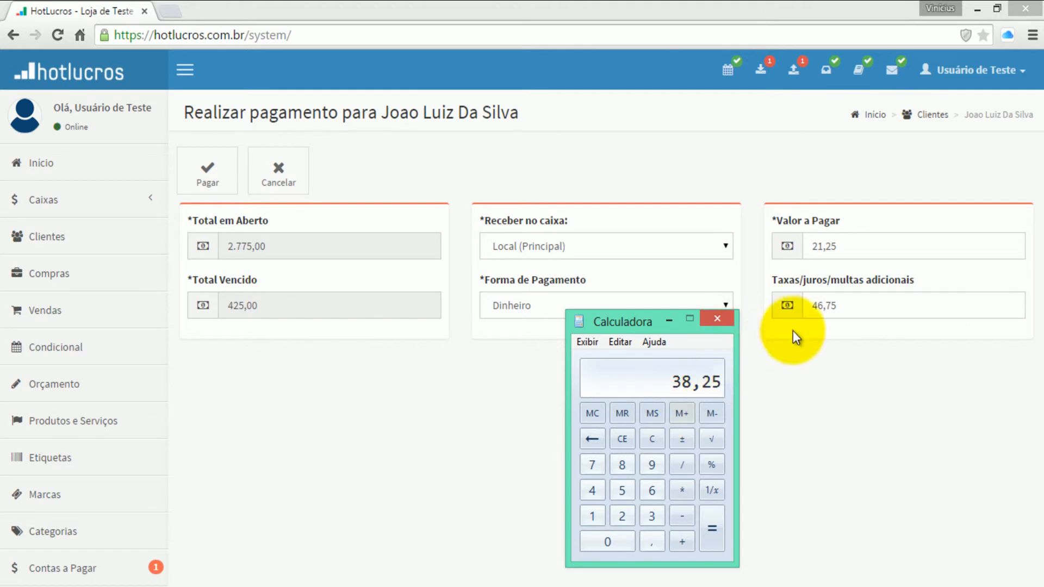
# Step: Clear the total and recalculate 2% of 425 as one month's interest
pyautogui.click(651, 439)
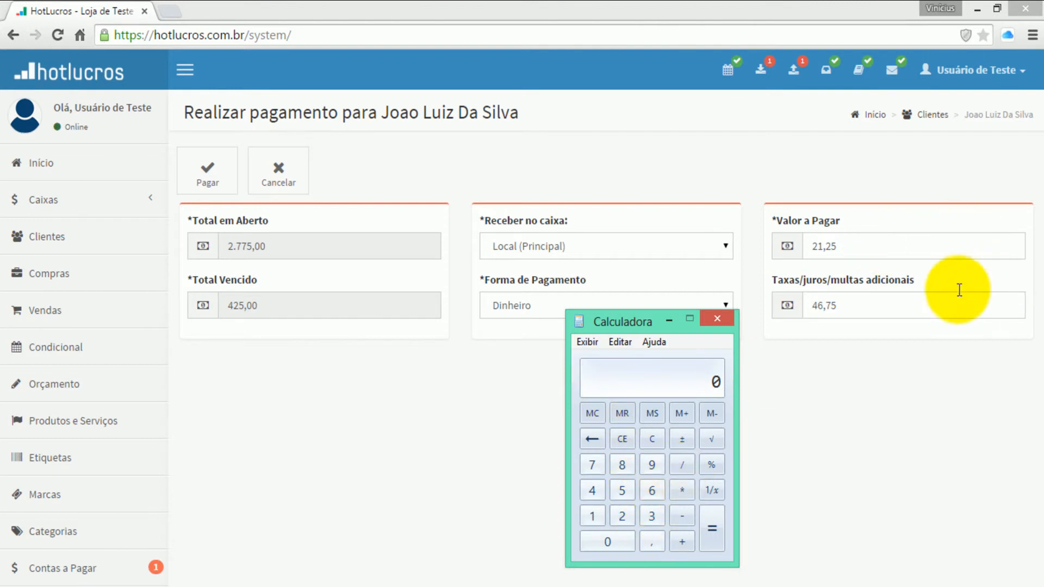
pyautogui.click(600, 490)
pyautogui.click(621, 512)
pyautogui.click(624, 492)
pyautogui.click(682, 491)
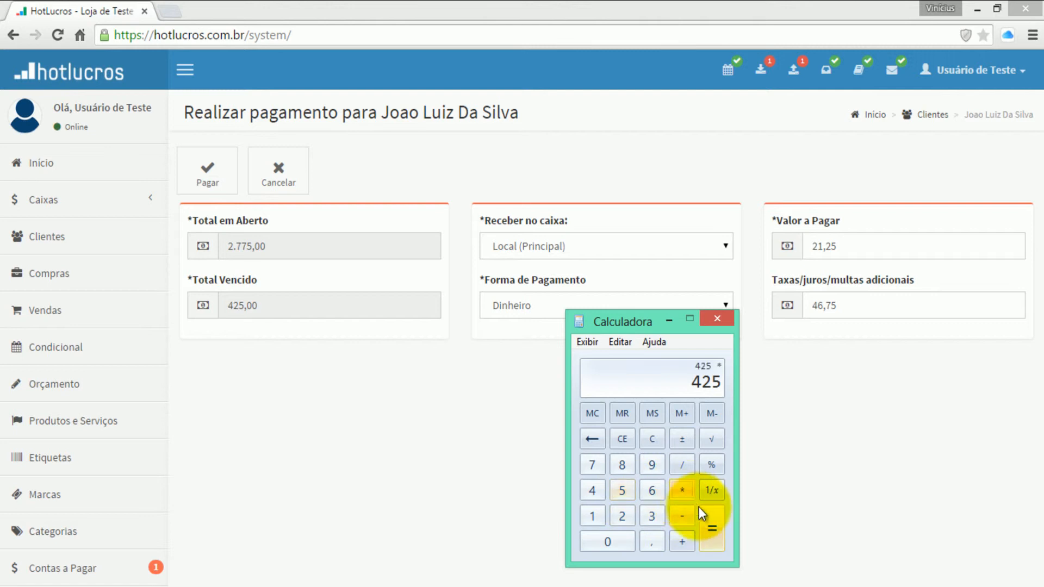
pyautogui.click(648, 520)
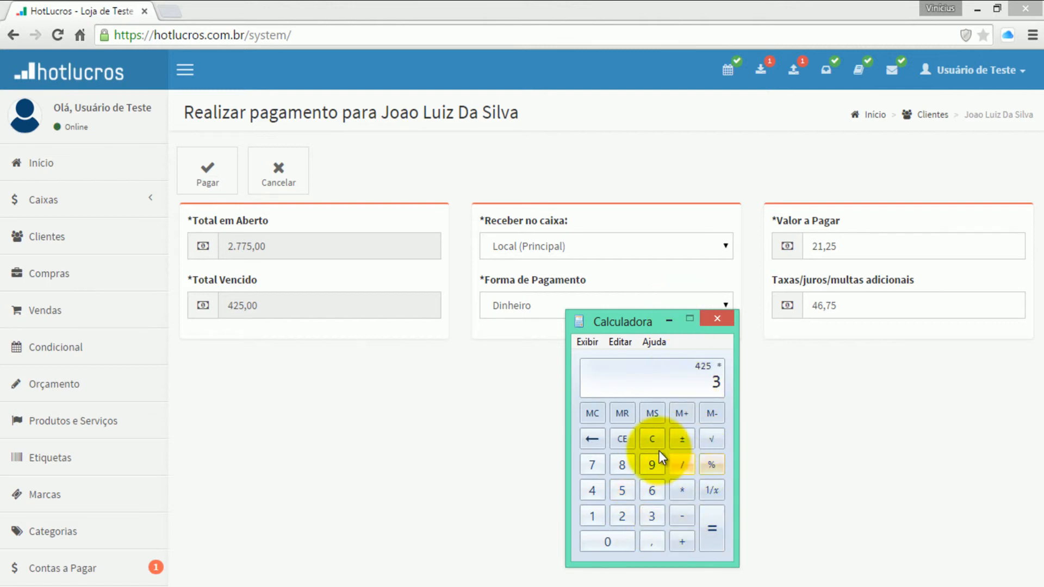
pyautogui.click(598, 441)
pyautogui.click(622, 521)
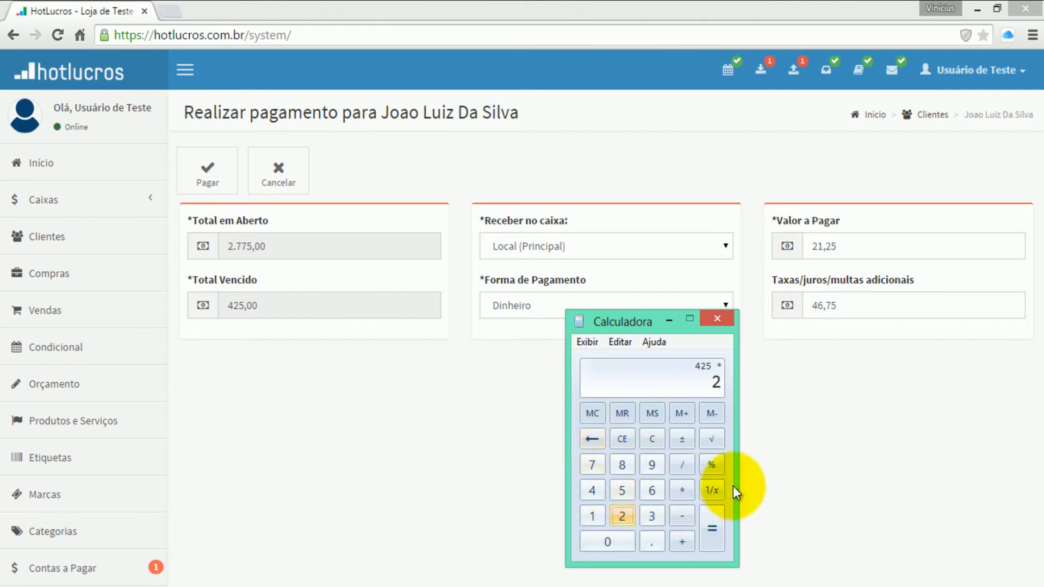
pyautogui.click(716, 467)
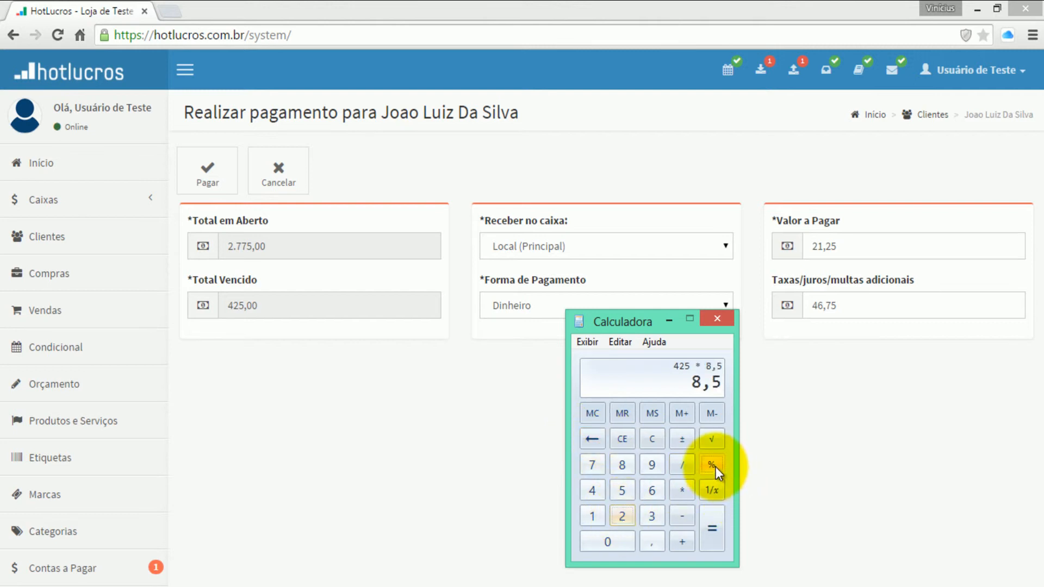
# Step: Clear the Calculator and multiply 8,5 by 3 for three months of interest
pyautogui.click(658, 445)
pyautogui.click(624, 465)
pyautogui.click(648, 538)
pyautogui.click(619, 489)
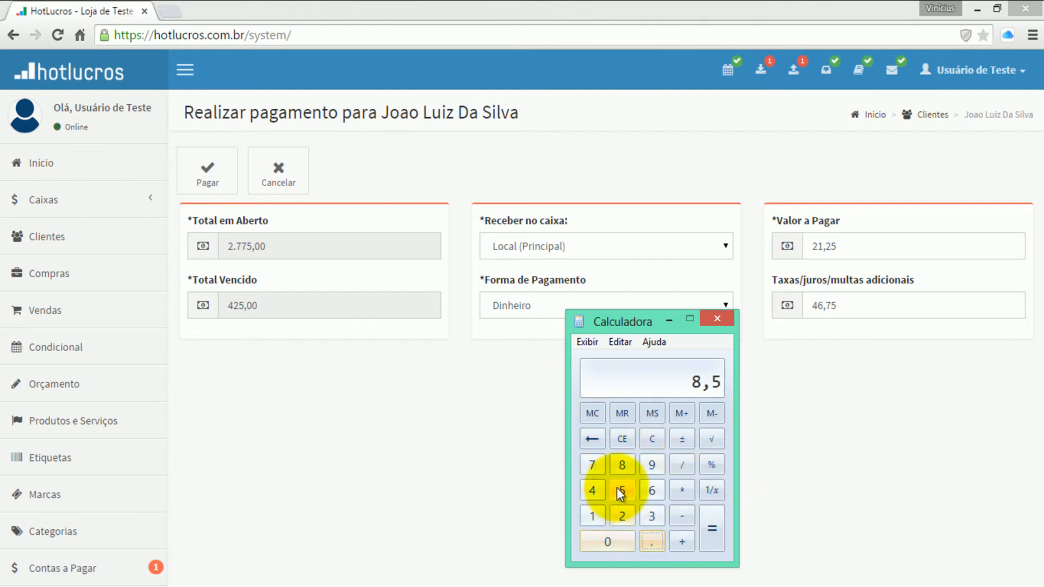
pyautogui.click(680, 490)
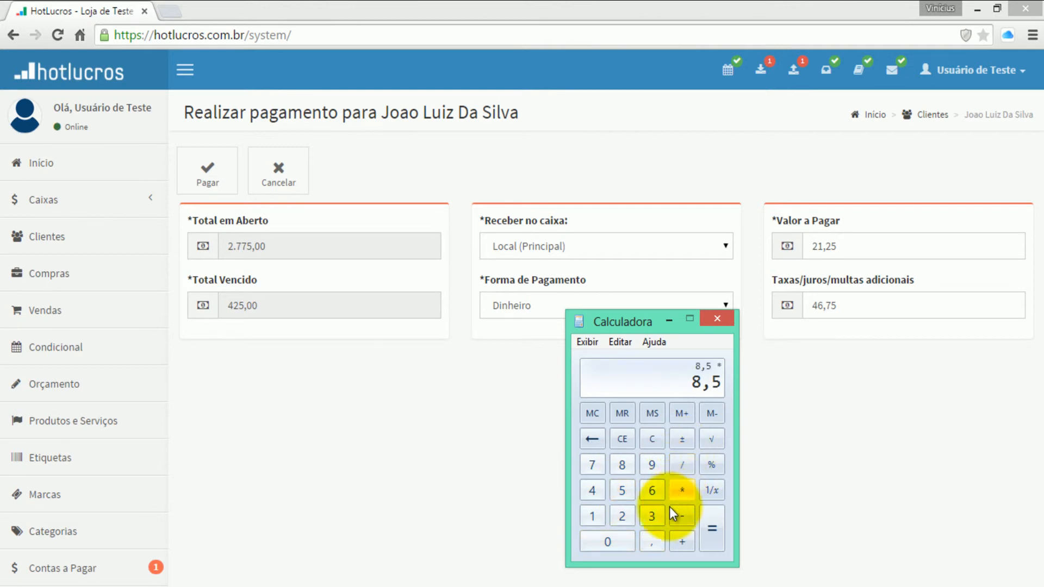
pyautogui.click(654, 514)
pyautogui.click(719, 537)
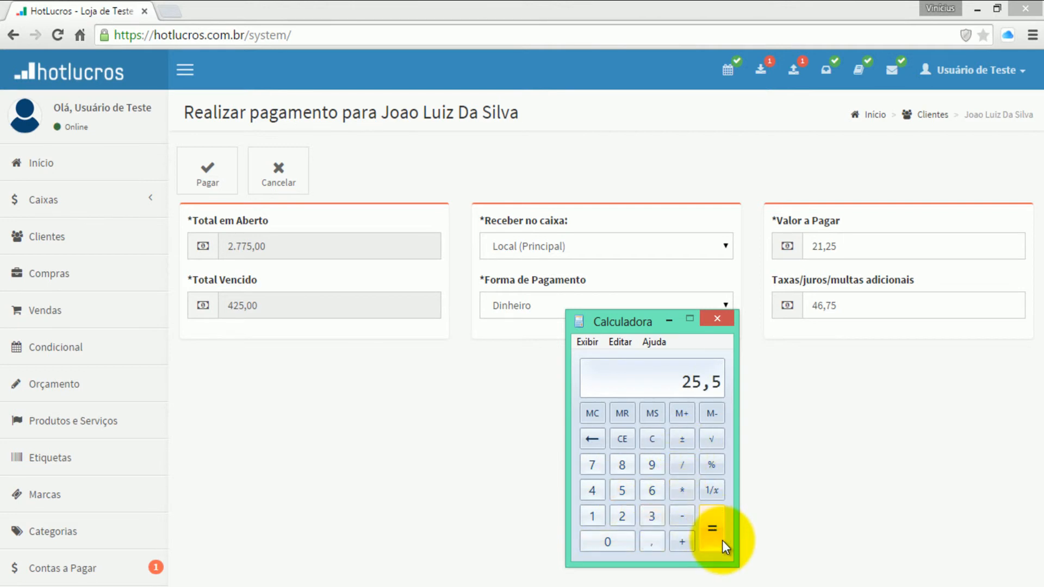
# Step: Add 21,5 to the three-month interest and close the Calculator
pyautogui.click(683, 540)
pyautogui.click(631, 515)
pyautogui.click(595, 515)
pyautogui.click(649, 540)
pyautogui.click(621, 488)
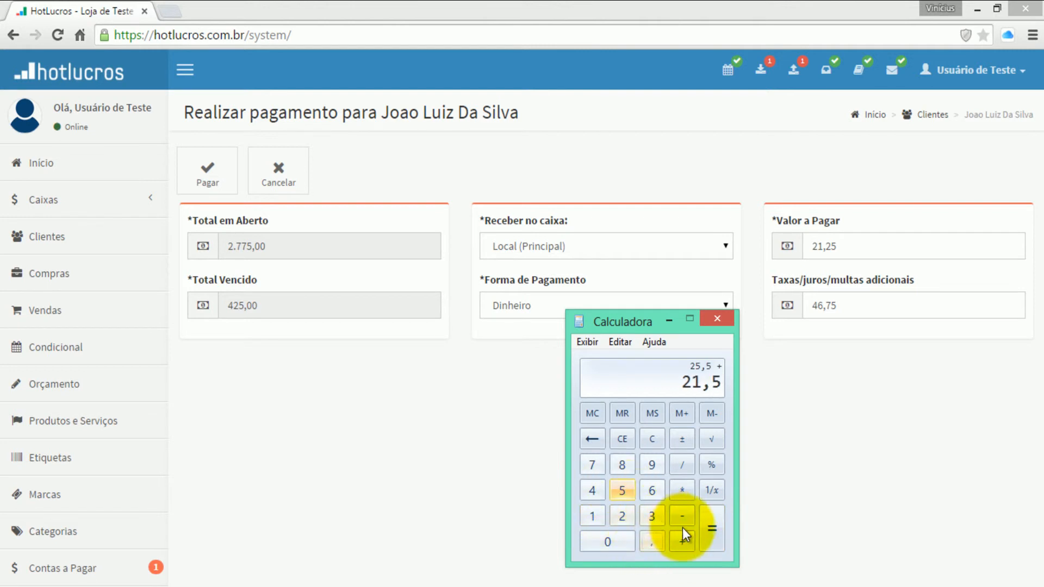
pyautogui.click(715, 529)
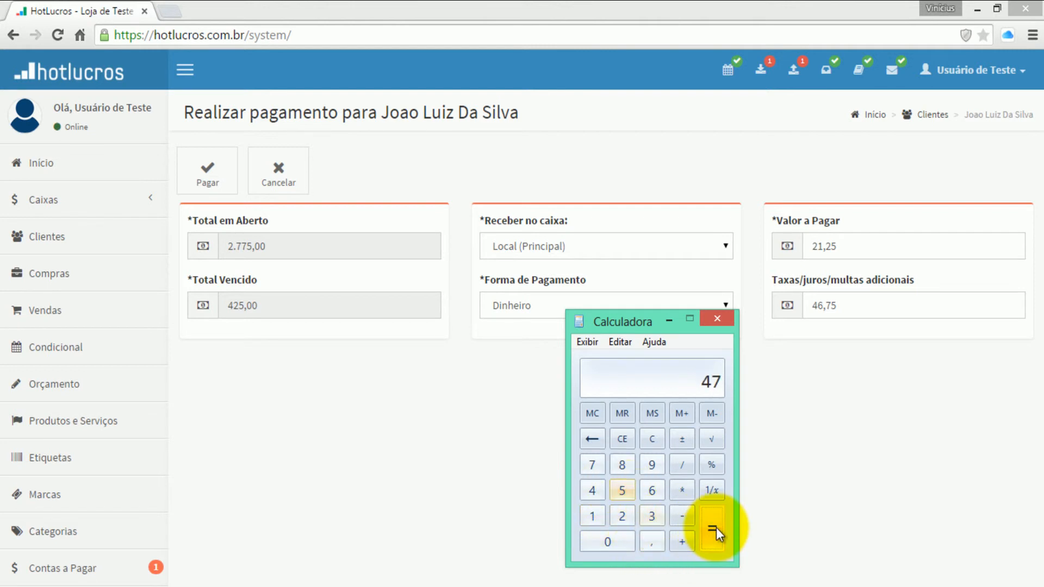
pyautogui.click(709, 321)
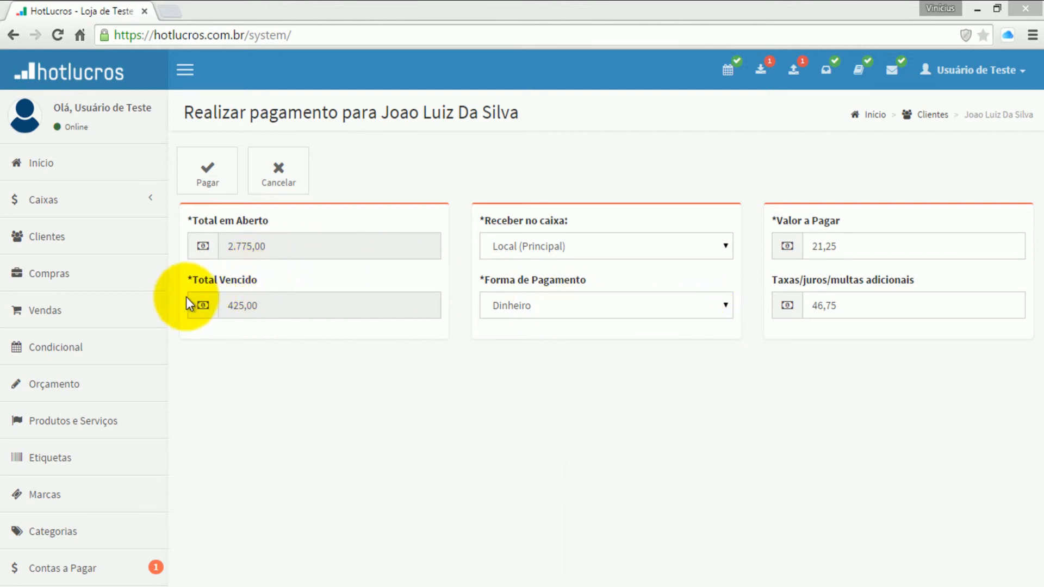
# Step: Search Clientes for the customer with the overdue installment and open their Financeiro records to check the due date
pyautogui.click(52, 255)
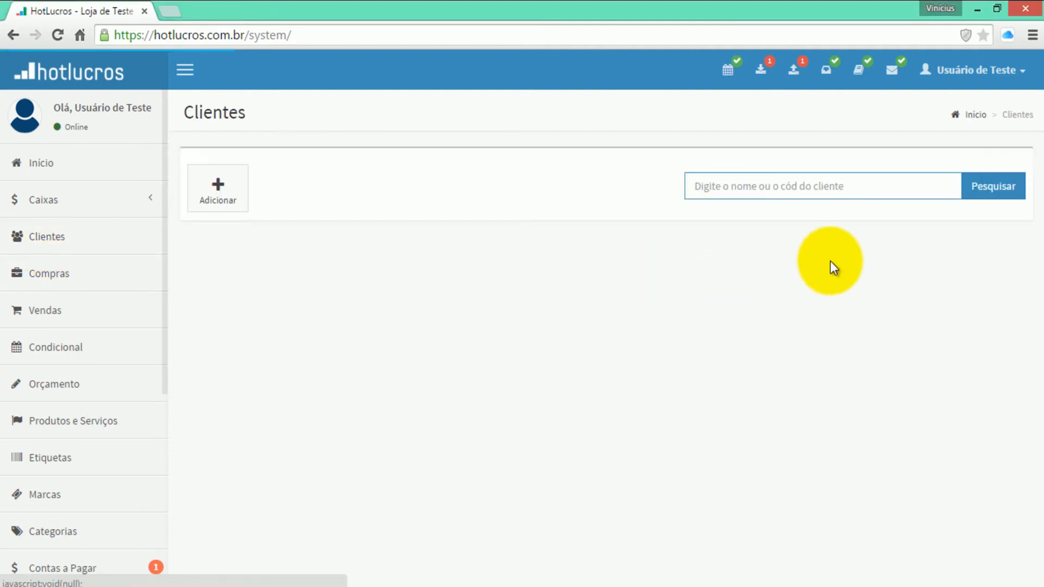
pyautogui.write('lJoa')
pyautogui.press('Return')
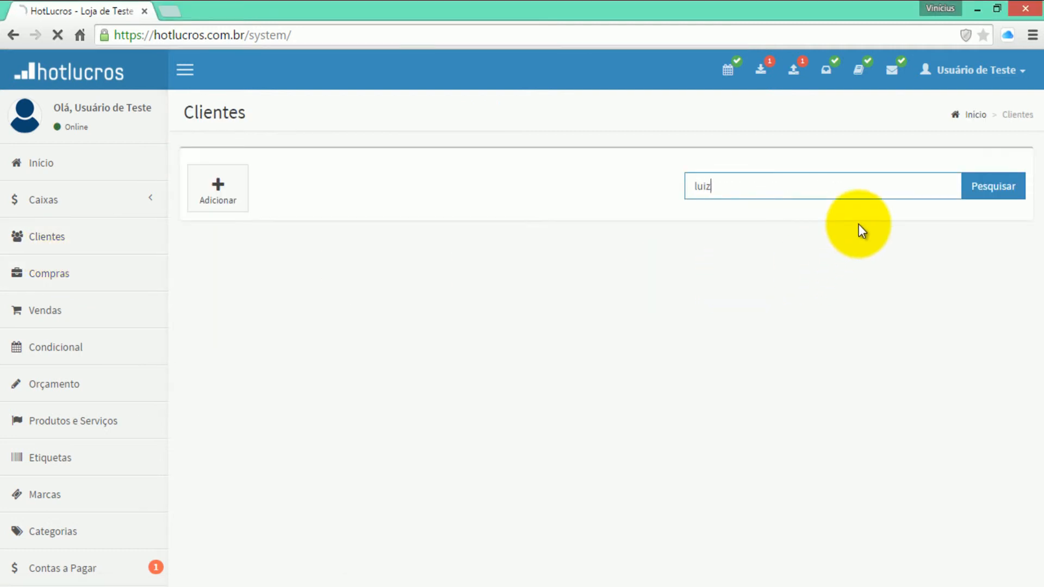
pyautogui.click(201, 315)
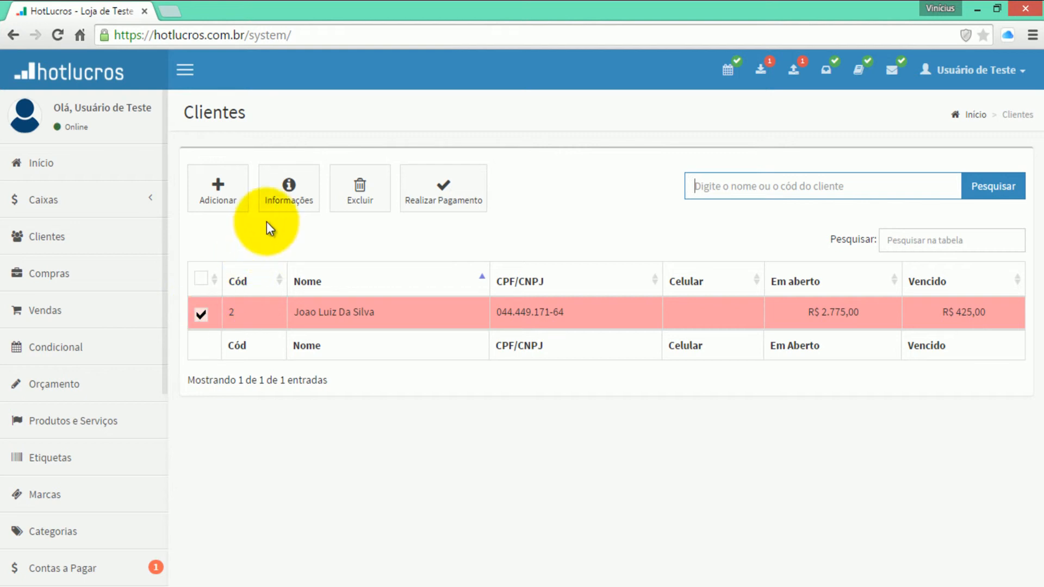
pyautogui.click(286, 196)
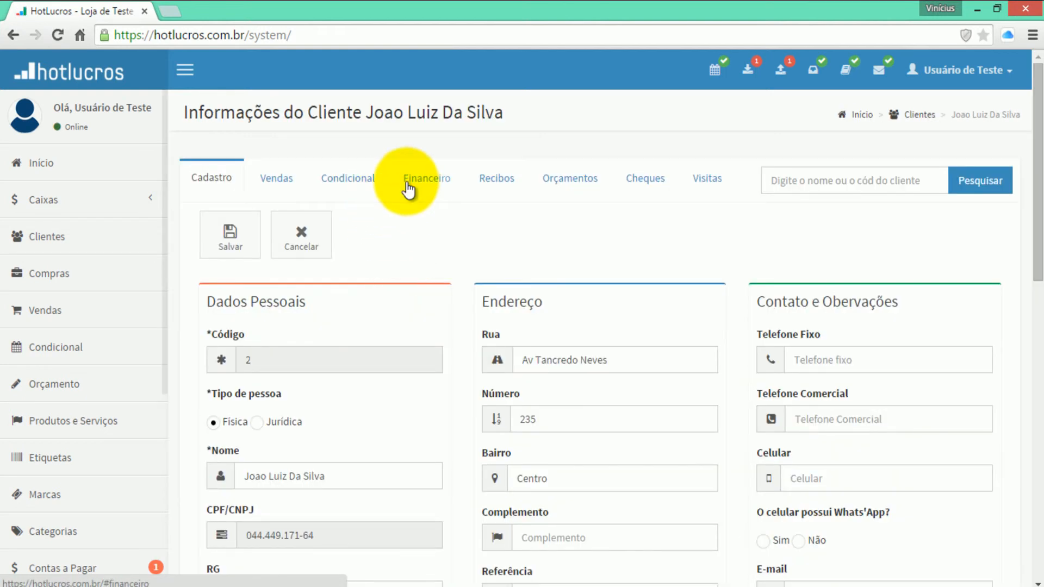
pyautogui.click(405, 181)
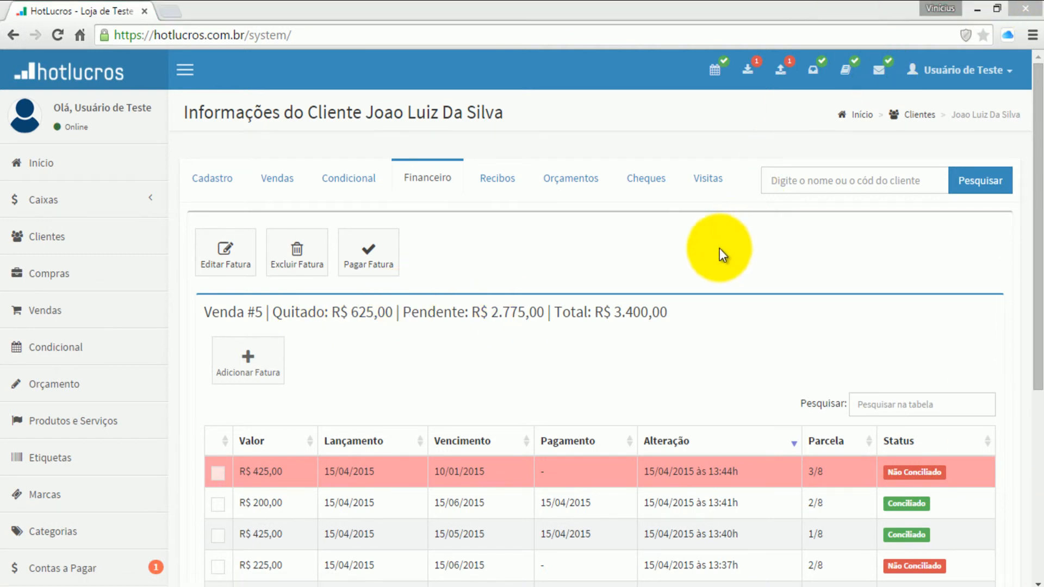
pyautogui.click(735, 239)
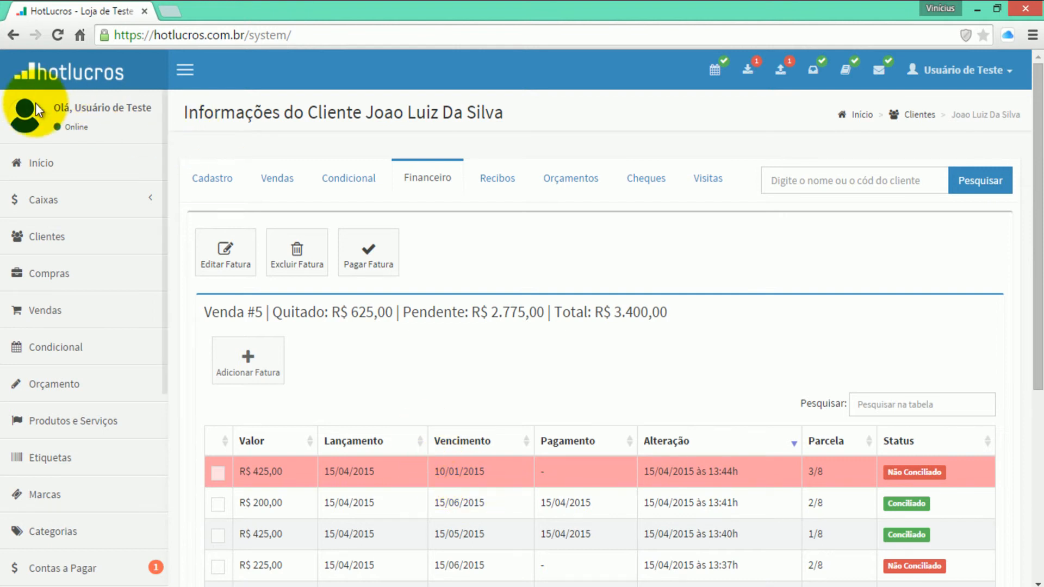
# Step: Find the same customer in Clientes again, open their payment form, and set the amount to pay to 500,00
pyautogui.click(48, 237)
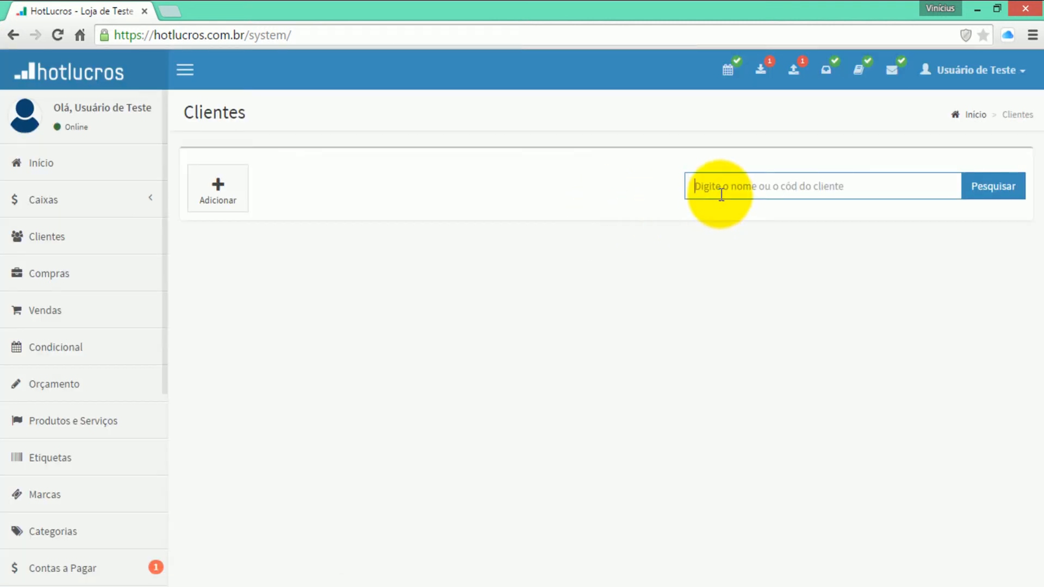
pyautogui.write('joao')
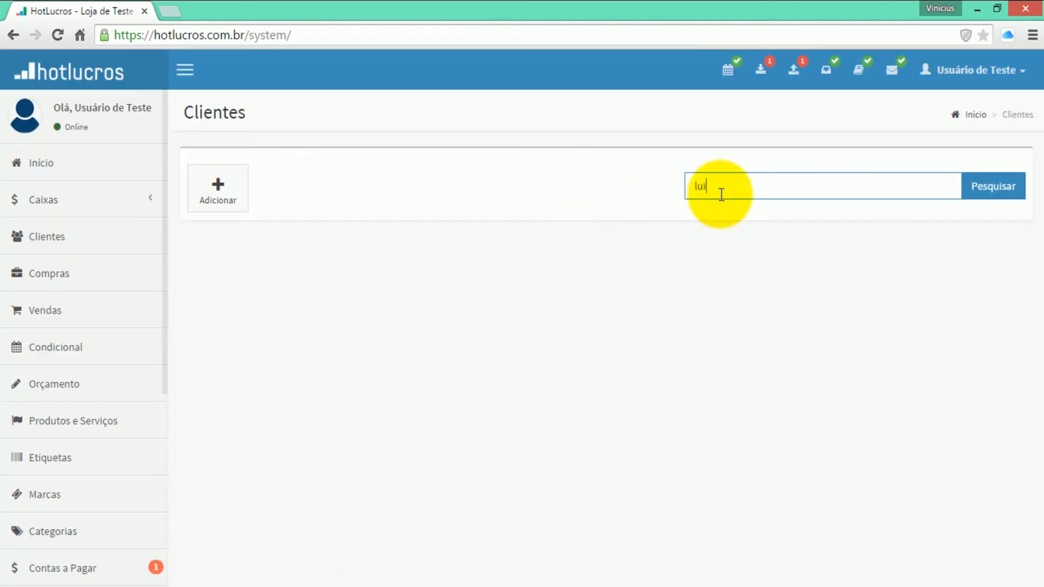
pyautogui.press('Return')
pyautogui.click(201, 314)
pyautogui.click(453, 200)
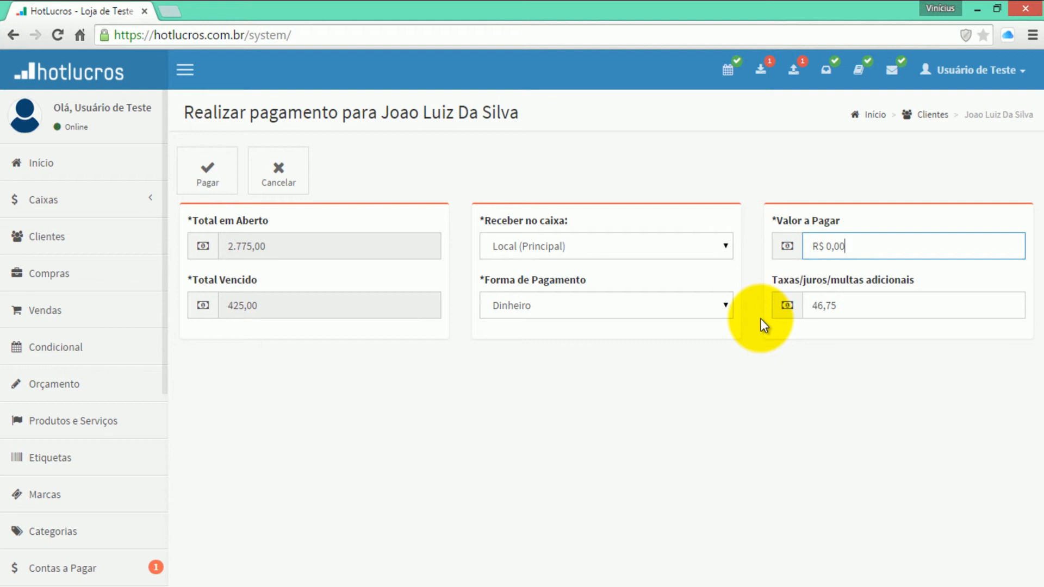
pyautogui.write('50000')
pyautogui.click(810, 199)
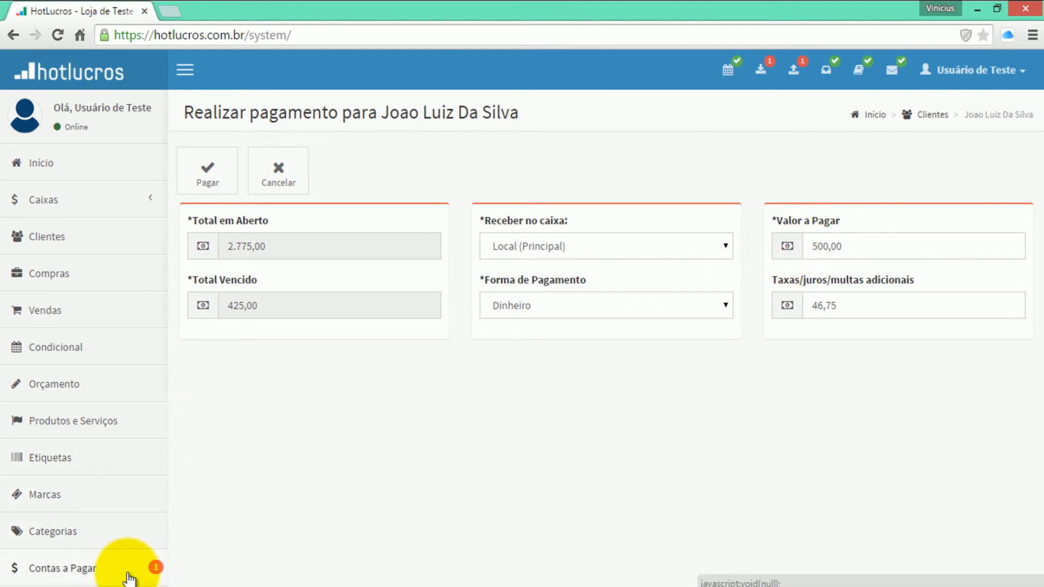
# Step: Open the Windows Calculator over the payment form
pyautogui.press('super')
pyautogui.write('calc')
pyautogui.press('Return')
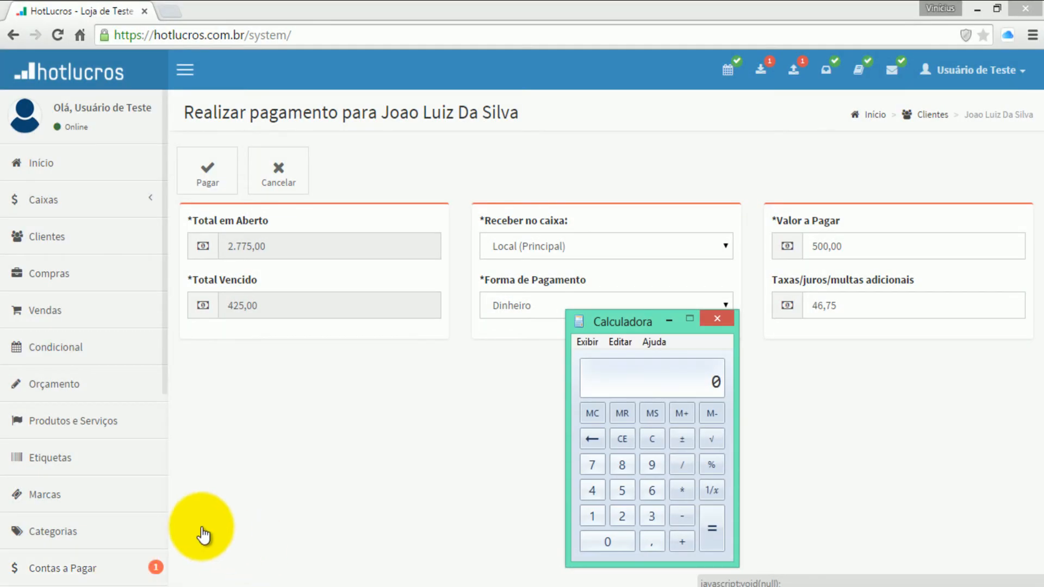
# Step: Subtract the 46,75 in additional fees from the 500 payment and close the Calculator
pyautogui.click(624, 493)
pyautogui.click(628, 542)
pyautogui.click(628, 543)
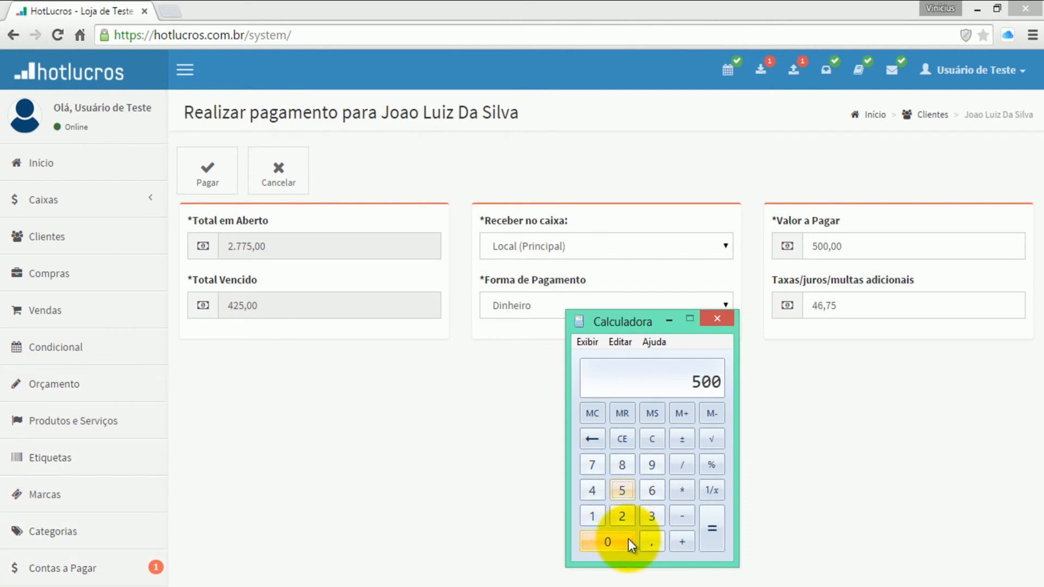
pyautogui.click(682, 515)
pyautogui.click(592, 491)
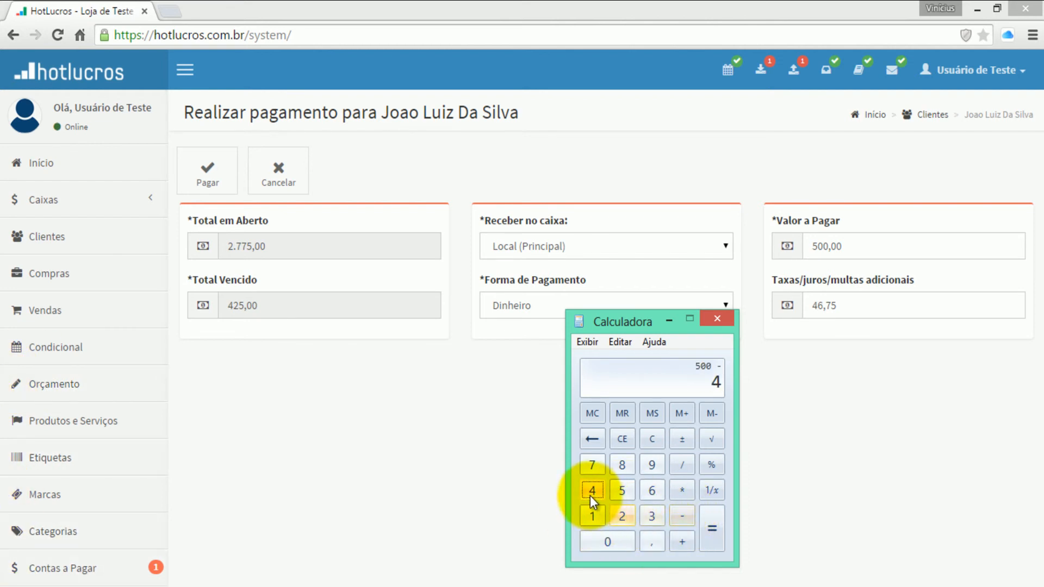
pyautogui.click(653, 490)
pyautogui.click(652, 542)
pyautogui.click(593, 465)
pyautogui.click(622, 491)
pyautogui.click(709, 536)
pyautogui.click(682, 414)
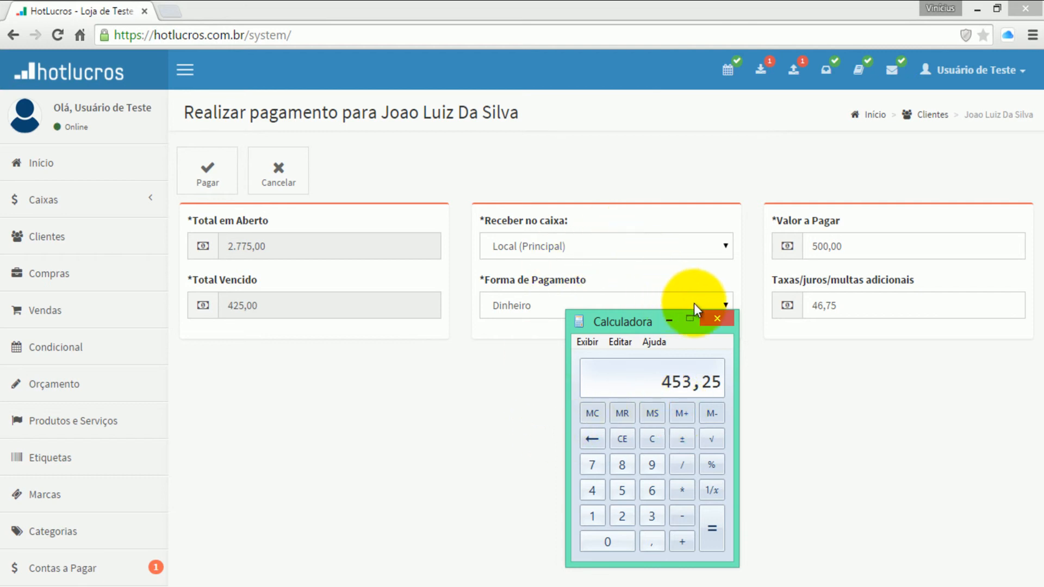
pyautogui.click(716, 318)
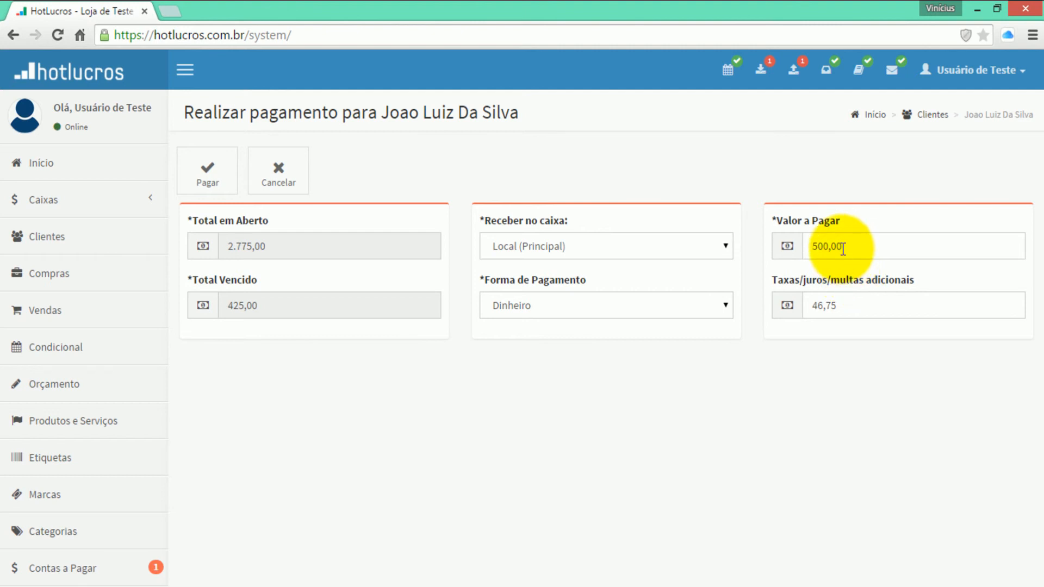
# Step: Set the amount to pay to 700,00, submit the payment, and dismiss the receipt's print preview without printing
pyautogui.click(847, 246)
pyautogui.press('BackSpace')
pyautogui.press('BackSpace')
pyautogui.press('BackSpace')
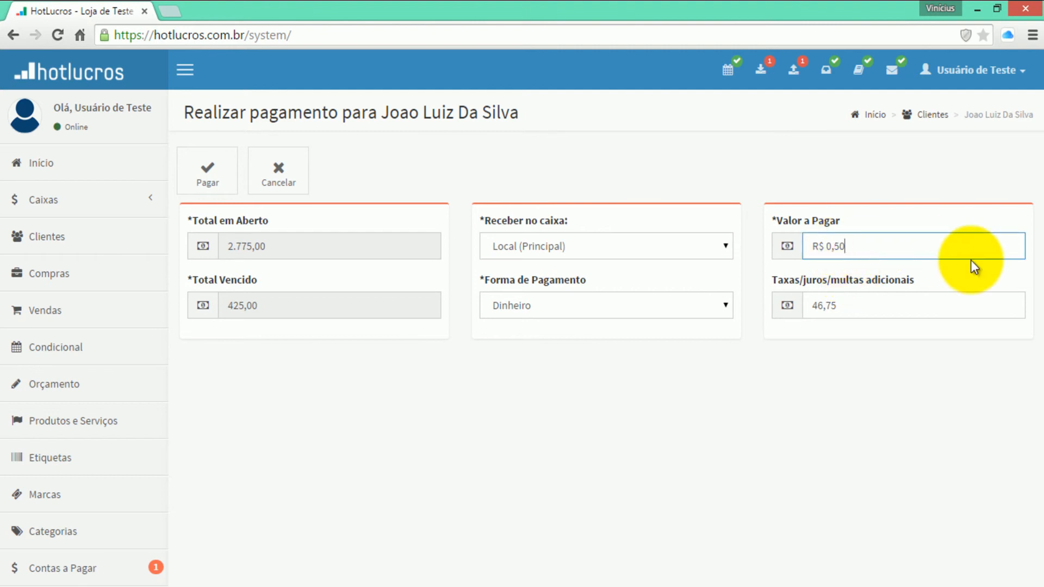
pyautogui.write('70000')
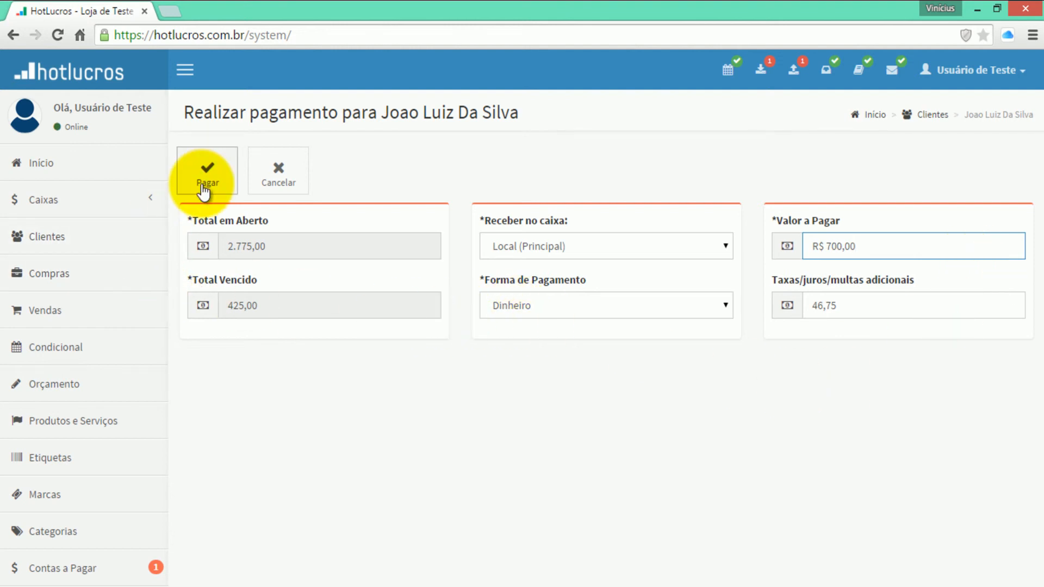
pyautogui.click(204, 188)
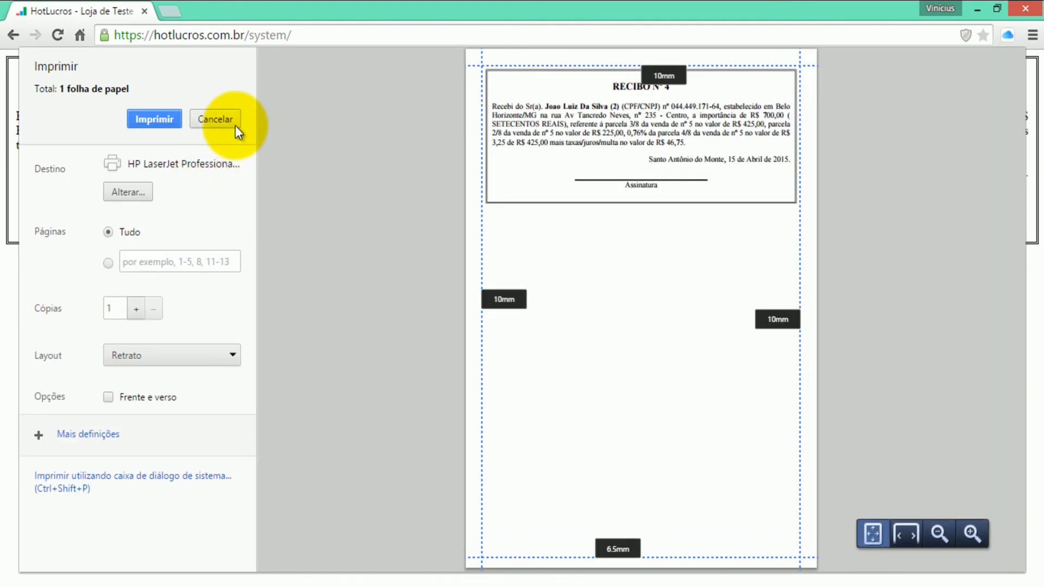
pyautogui.click(215, 120)
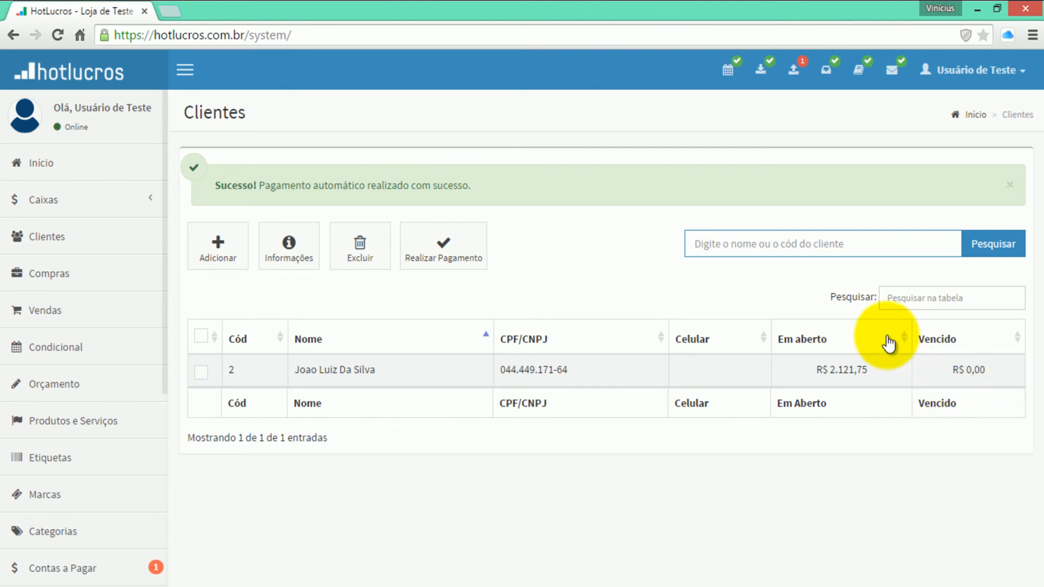
# Step: Open the Local (Principal) cash register and expand its entries for 15/04/2015
pyautogui.click(23, 202)
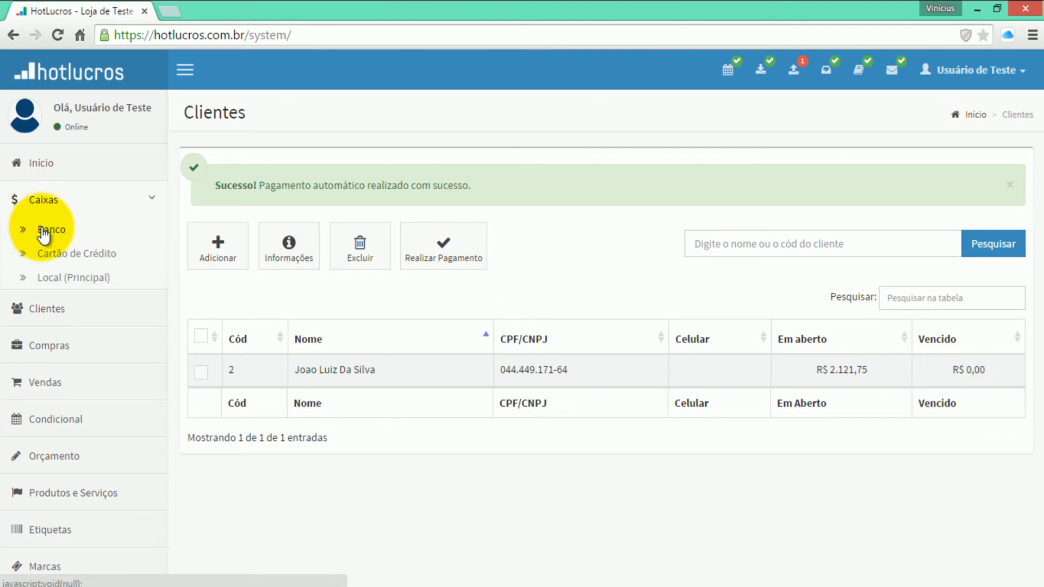
pyautogui.click(50, 276)
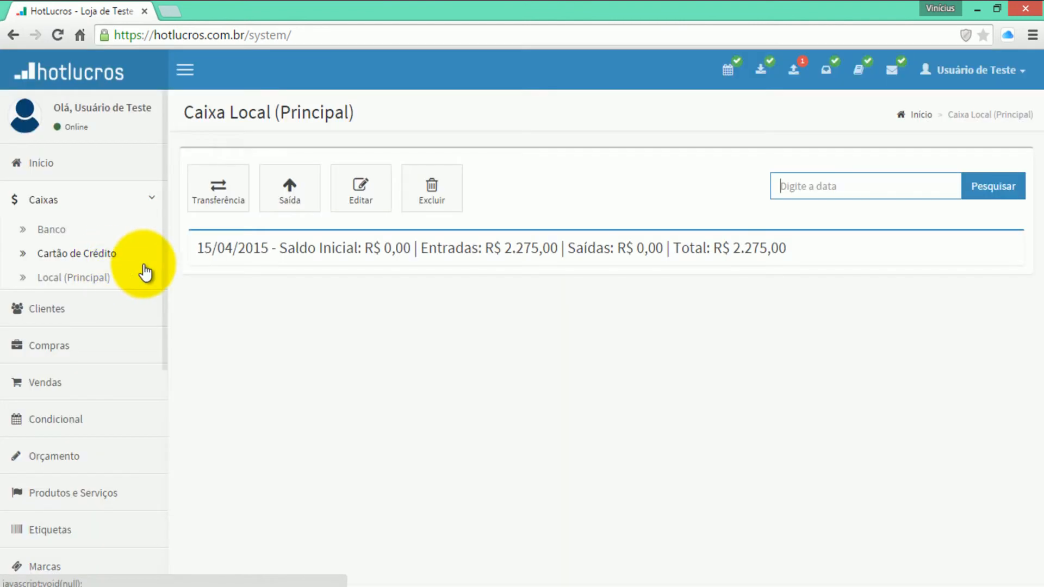
pyautogui.click(253, 251)
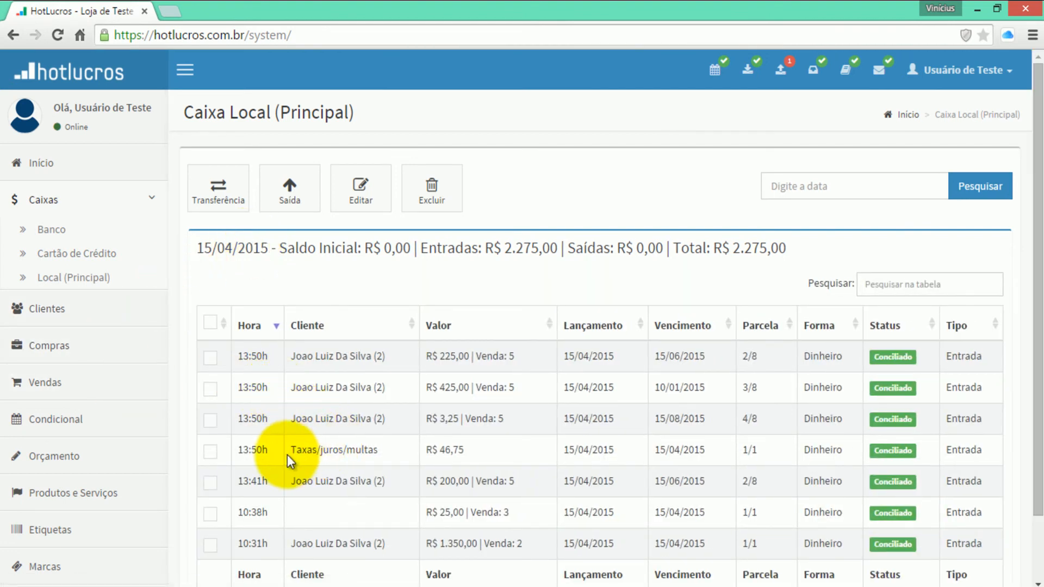
# Step: Examine the amounts and installment numbers of the fee entry and the installments covered by the latest payment
pyautogui.doubleClick(459, 451)
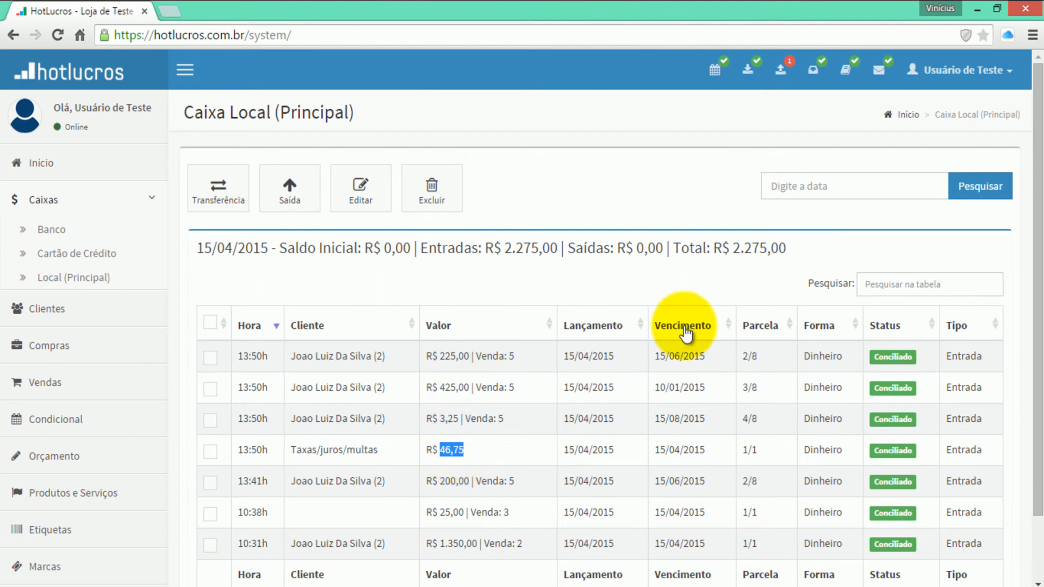
pyautogui.moveTo(748, 353); pyautogui.dragTo(758, 353)
pyautogui.doubleClick(445, 356)
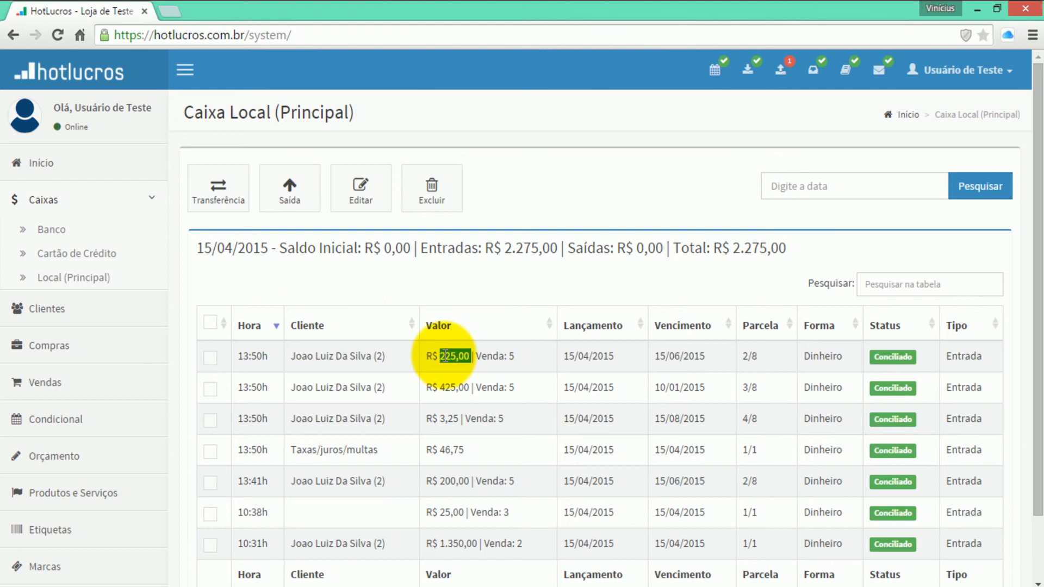
pyautogui.moveTo(741, 388); pyautogui.dragTo(761, 388)
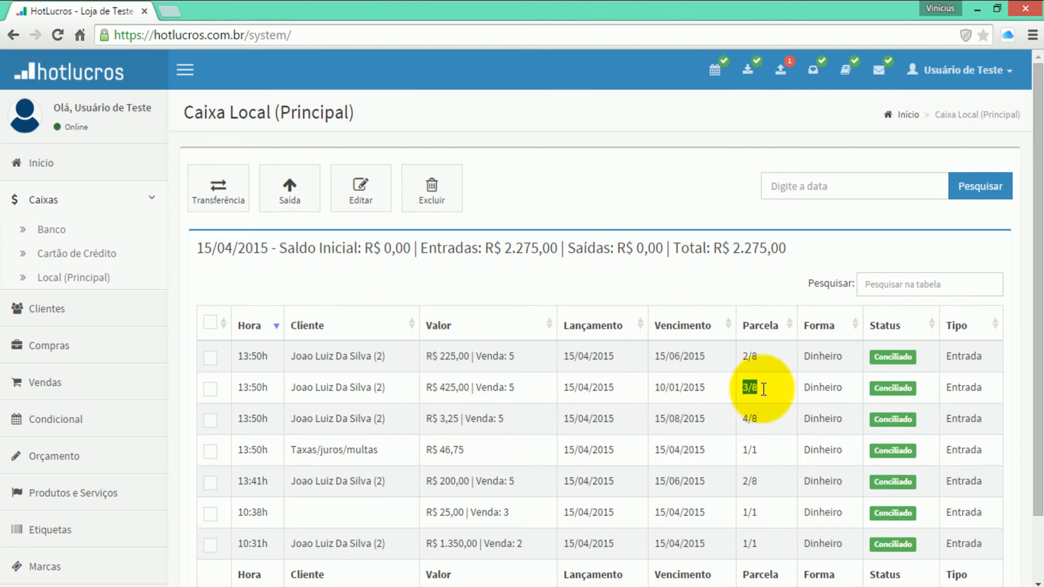
pyautogui.doubleClick(447, 387)
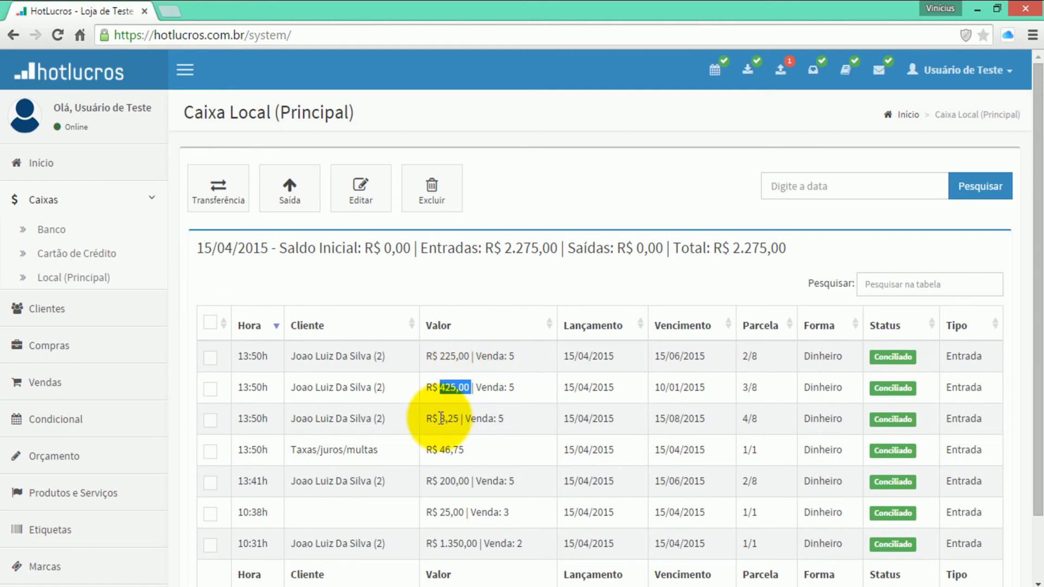
pyautogui.doubleClick(454, 418)
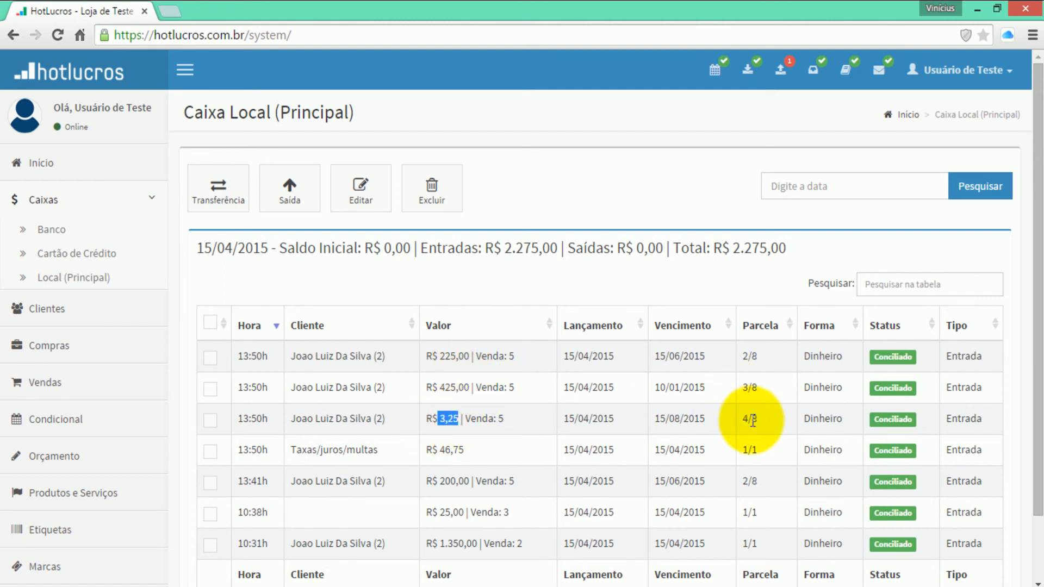
pyautogui.moveTo(757, 418); pyautogui.dragTo(741, 418)
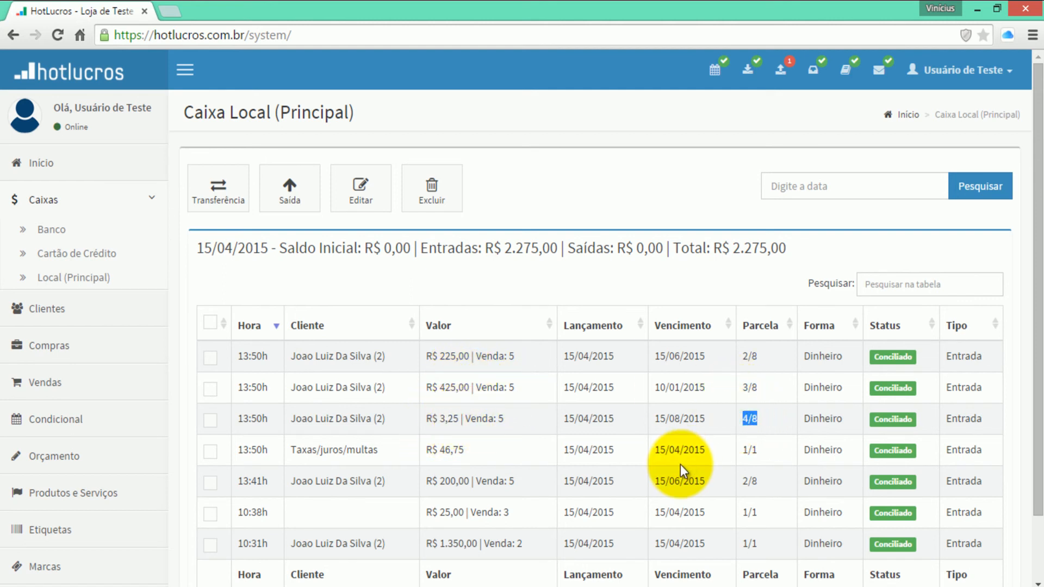
# Step: Search Clientes for the customer who just paid, open their Financeiro records, and expand Venda #5
pyautogui.click(55, 310)
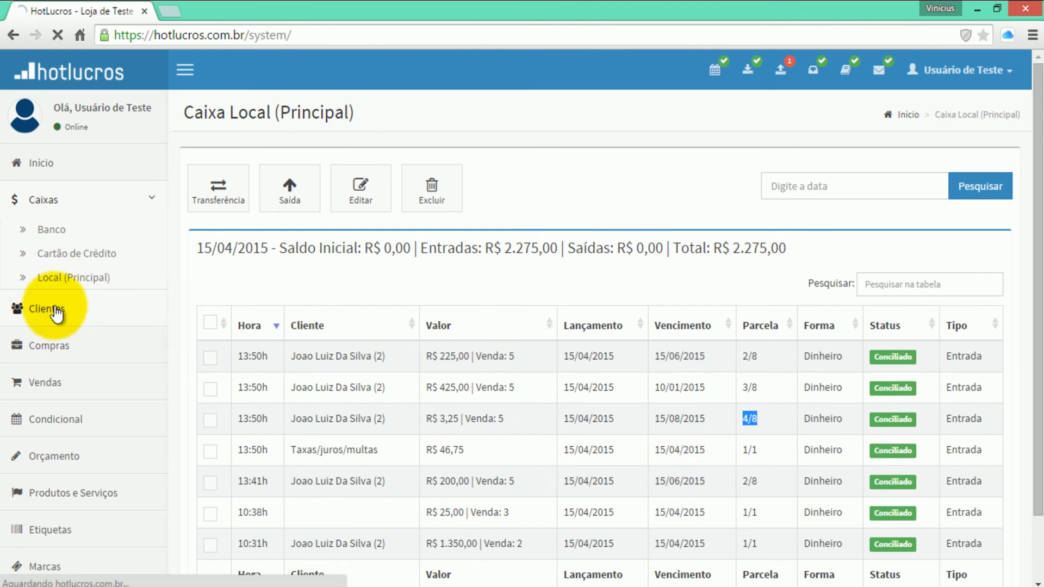
pyautogui.click(786, 184)
pyautogui.write('uiz')
pyautogui.press('Return')
pyautogui.click(201, 314)
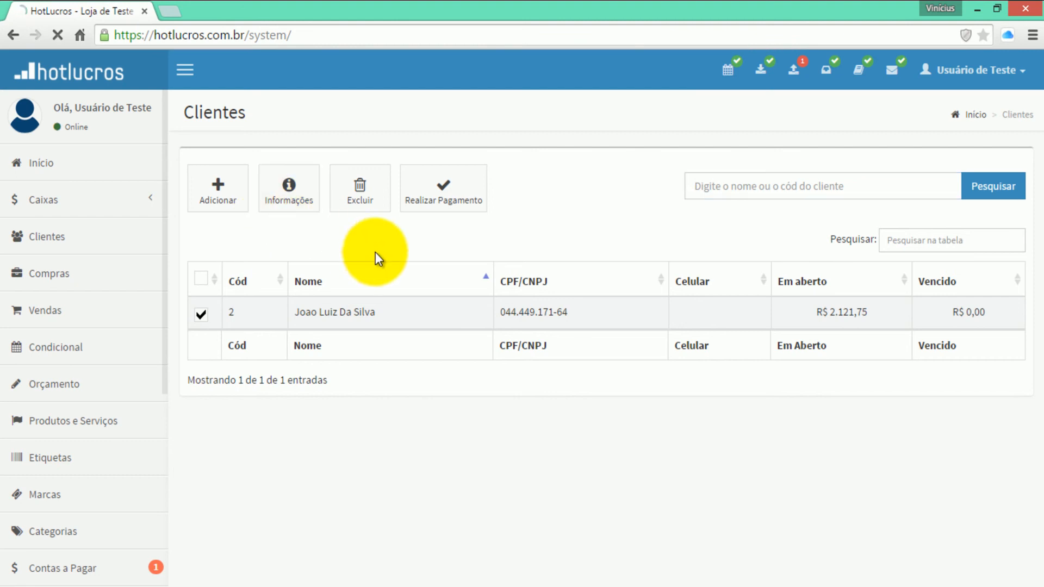
pyautogui.click(421, 177)
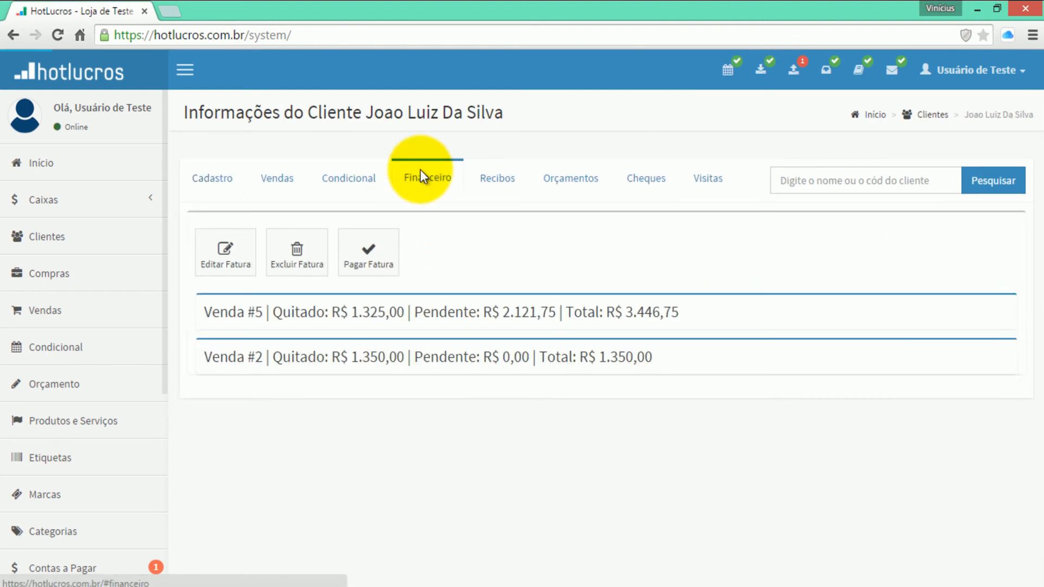
pyautogui.click(361, 314)
# Step: Review the Venda #5 invoices, checking the added fee invoice and the remaining amount of installment 4/8
pyautogui.scroll(-3, 479, 343)
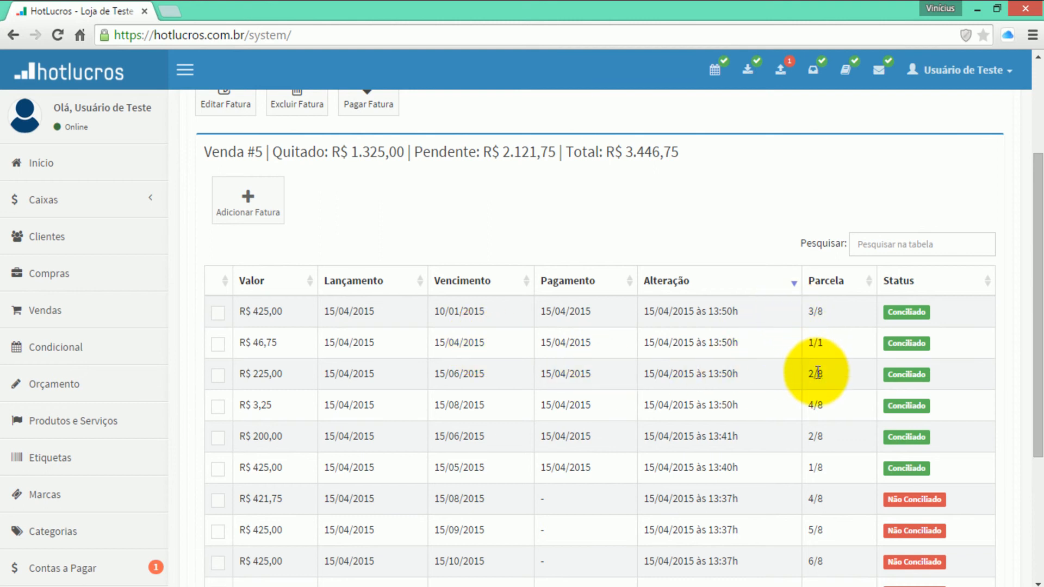
pyautogui.doubleClick(814, 342)
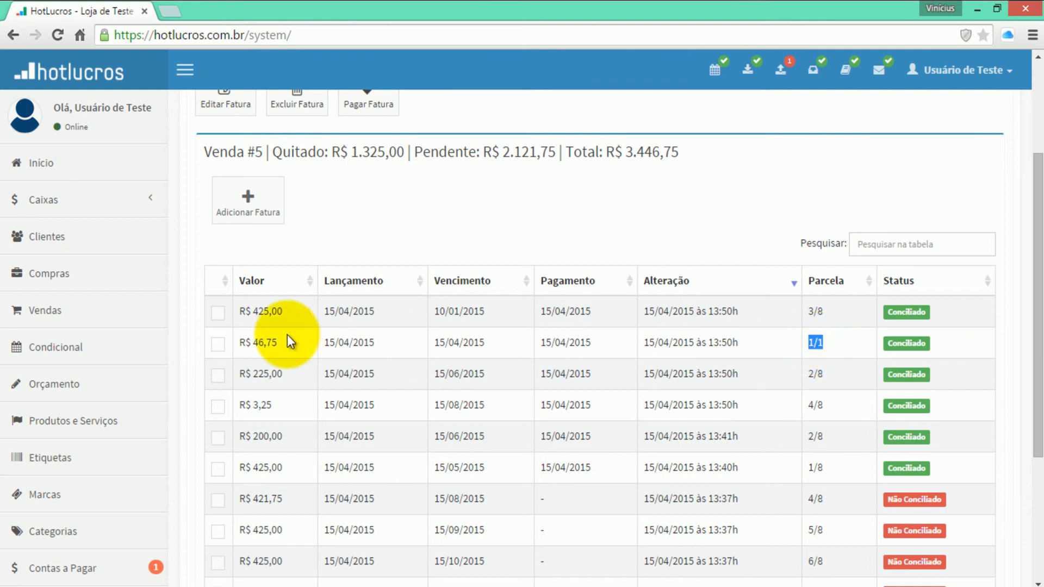
pyautogui.doubleClick(254, 342)
pyautogui.click(335, 210)
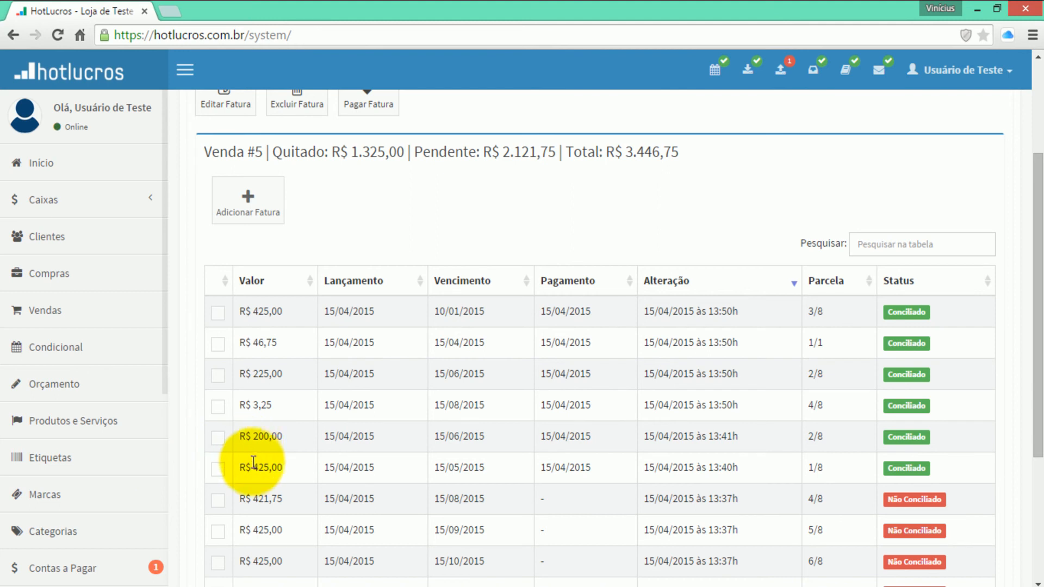
pyautogui.doubleClick(266, 499)
pyautogui.scroll(-1, 334, 474)
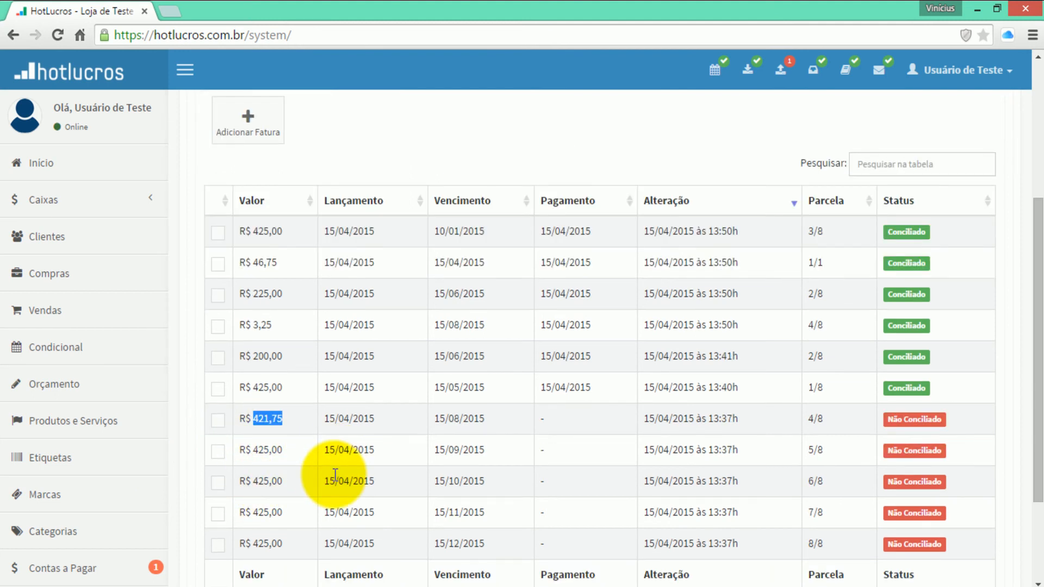
pyautogui.scroll(2, 335, 475)
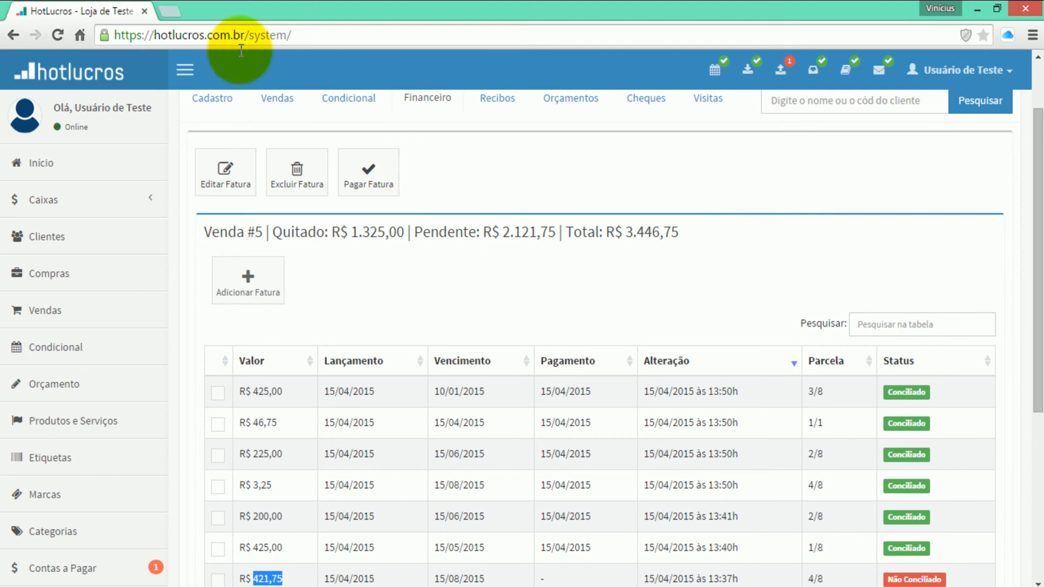
# Step: Search Clientes for the same customer again, select them, and open their payment form
pyautogui.click(86, 230)
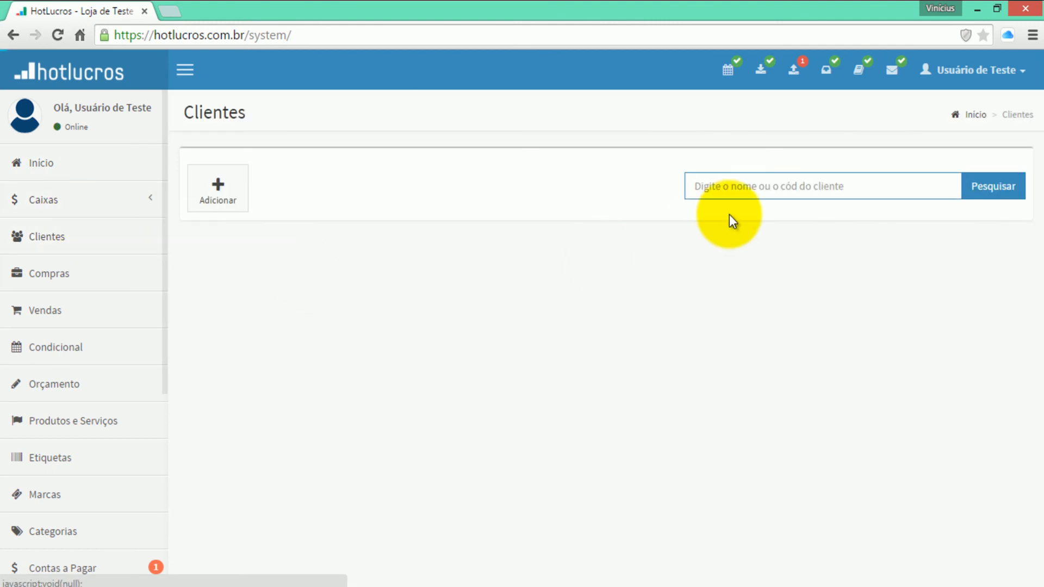
pyautogui.write('joao')
pyautogui.press('Return')
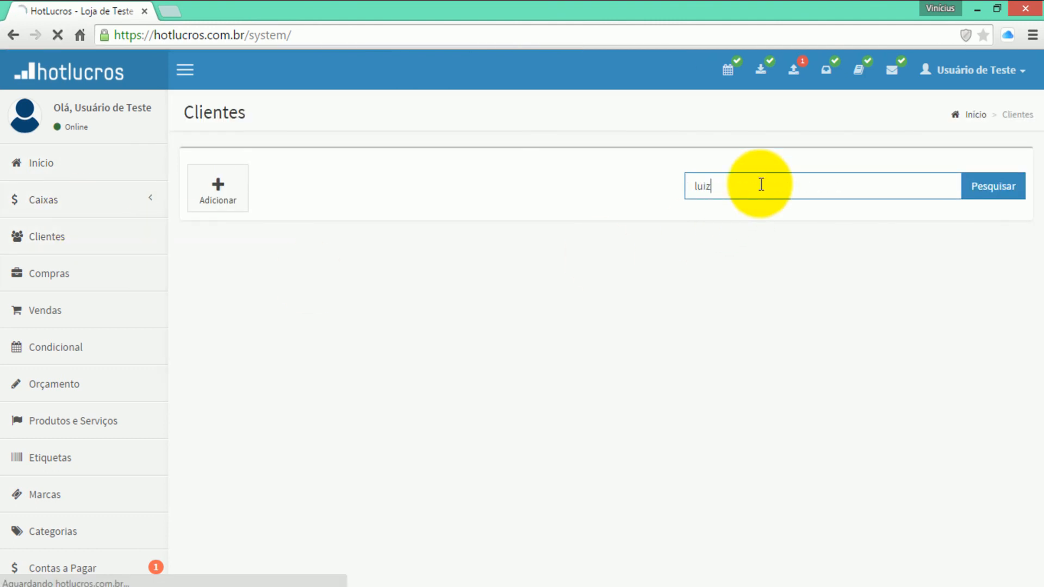
pyautogui.click(201, 313)
pyautogui.click(410, 211)
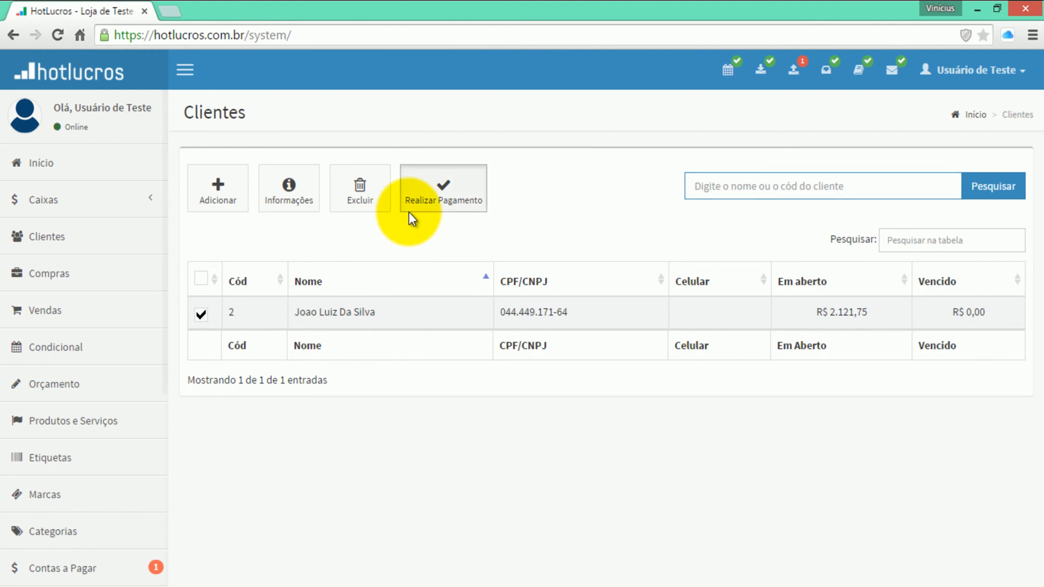
# Step: Clear the additional fees, interest and fines amount in the payment form
pyautogui.click(869, 296)
pyautogui.moveTo(870, 296); pyautogui.dragTo(768, 302)
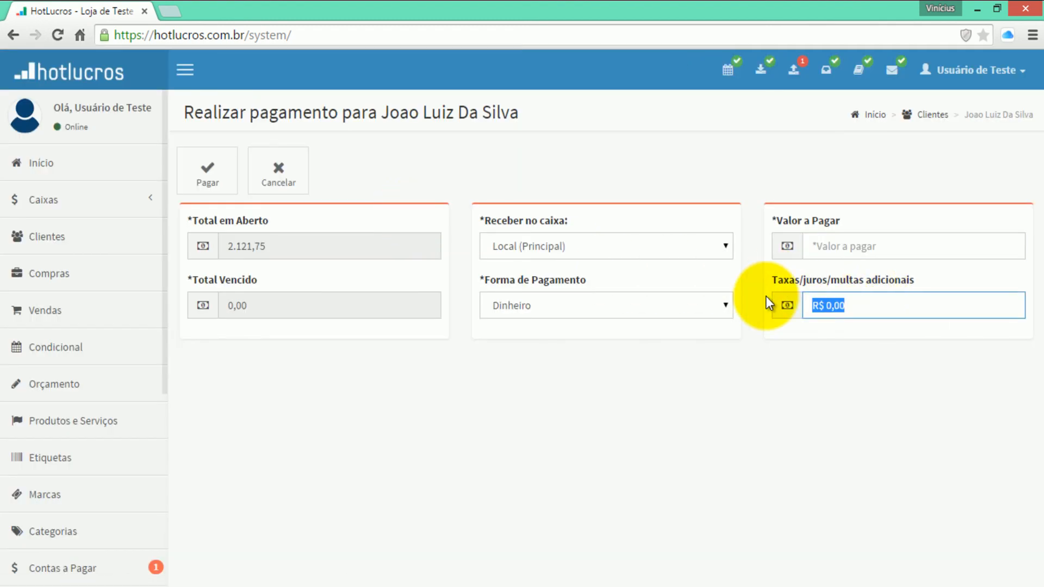
pyautogui.press('BackSpace')
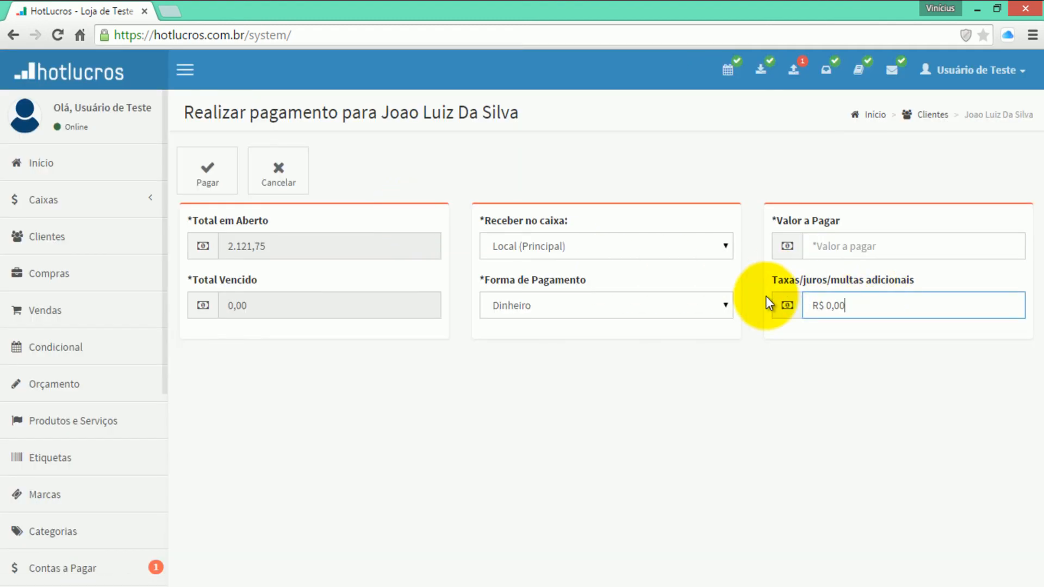